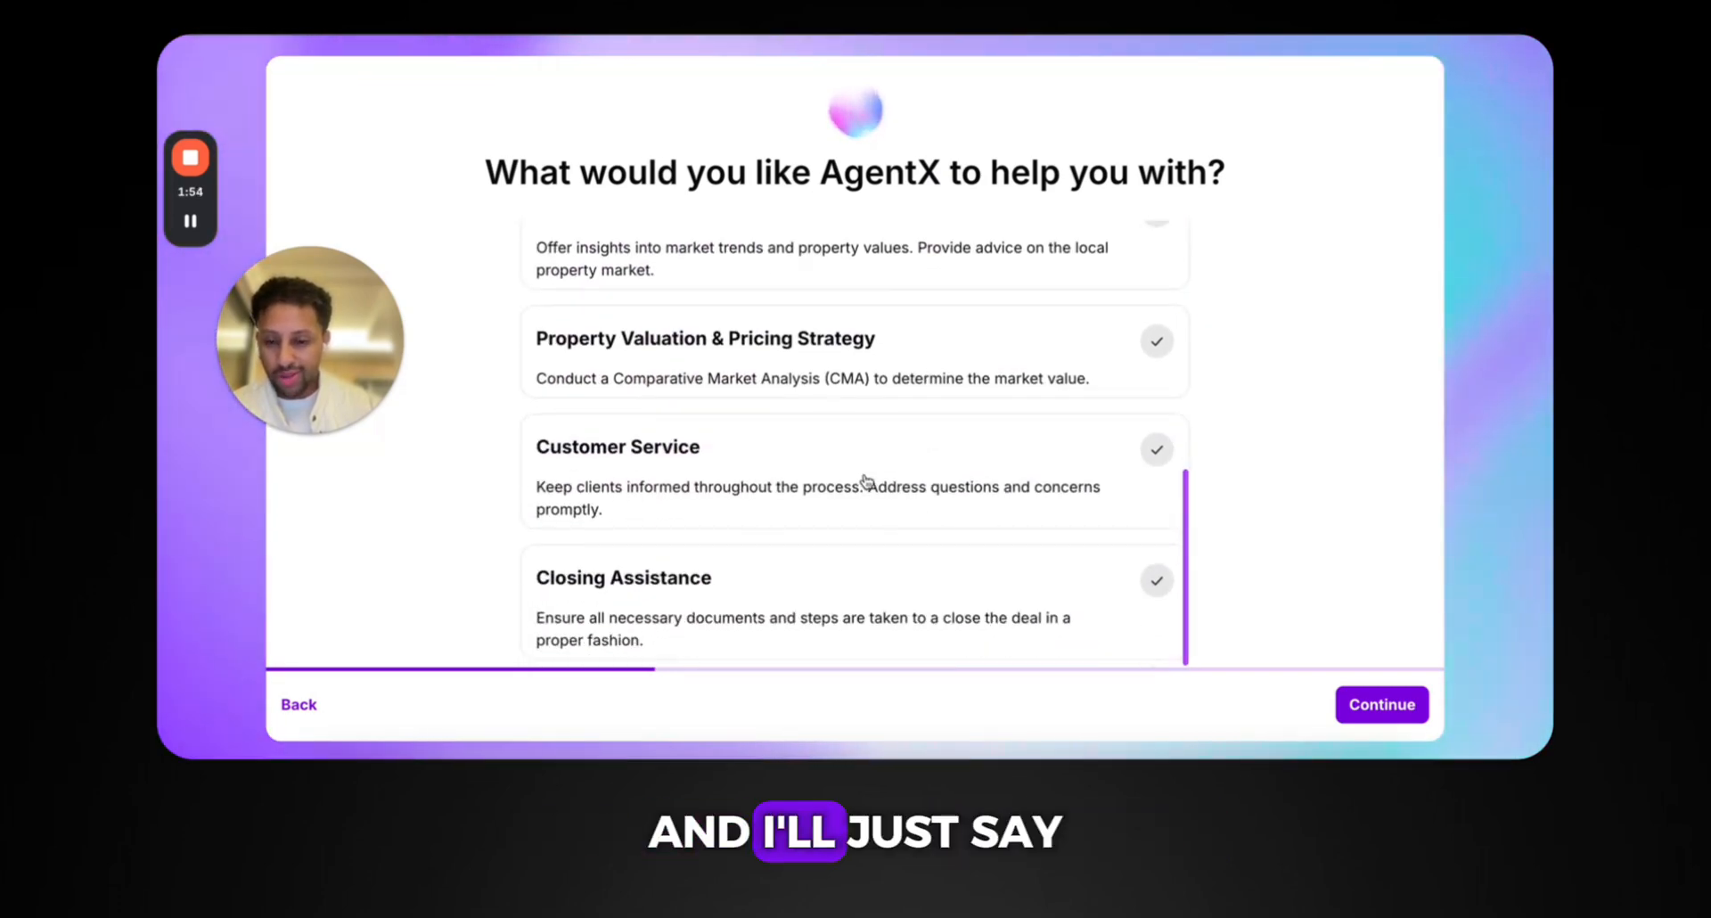
Select Customer Service as a help area and Residential real estate as the focus area, continuing past both onboarding pages.
left_click(867, 484)
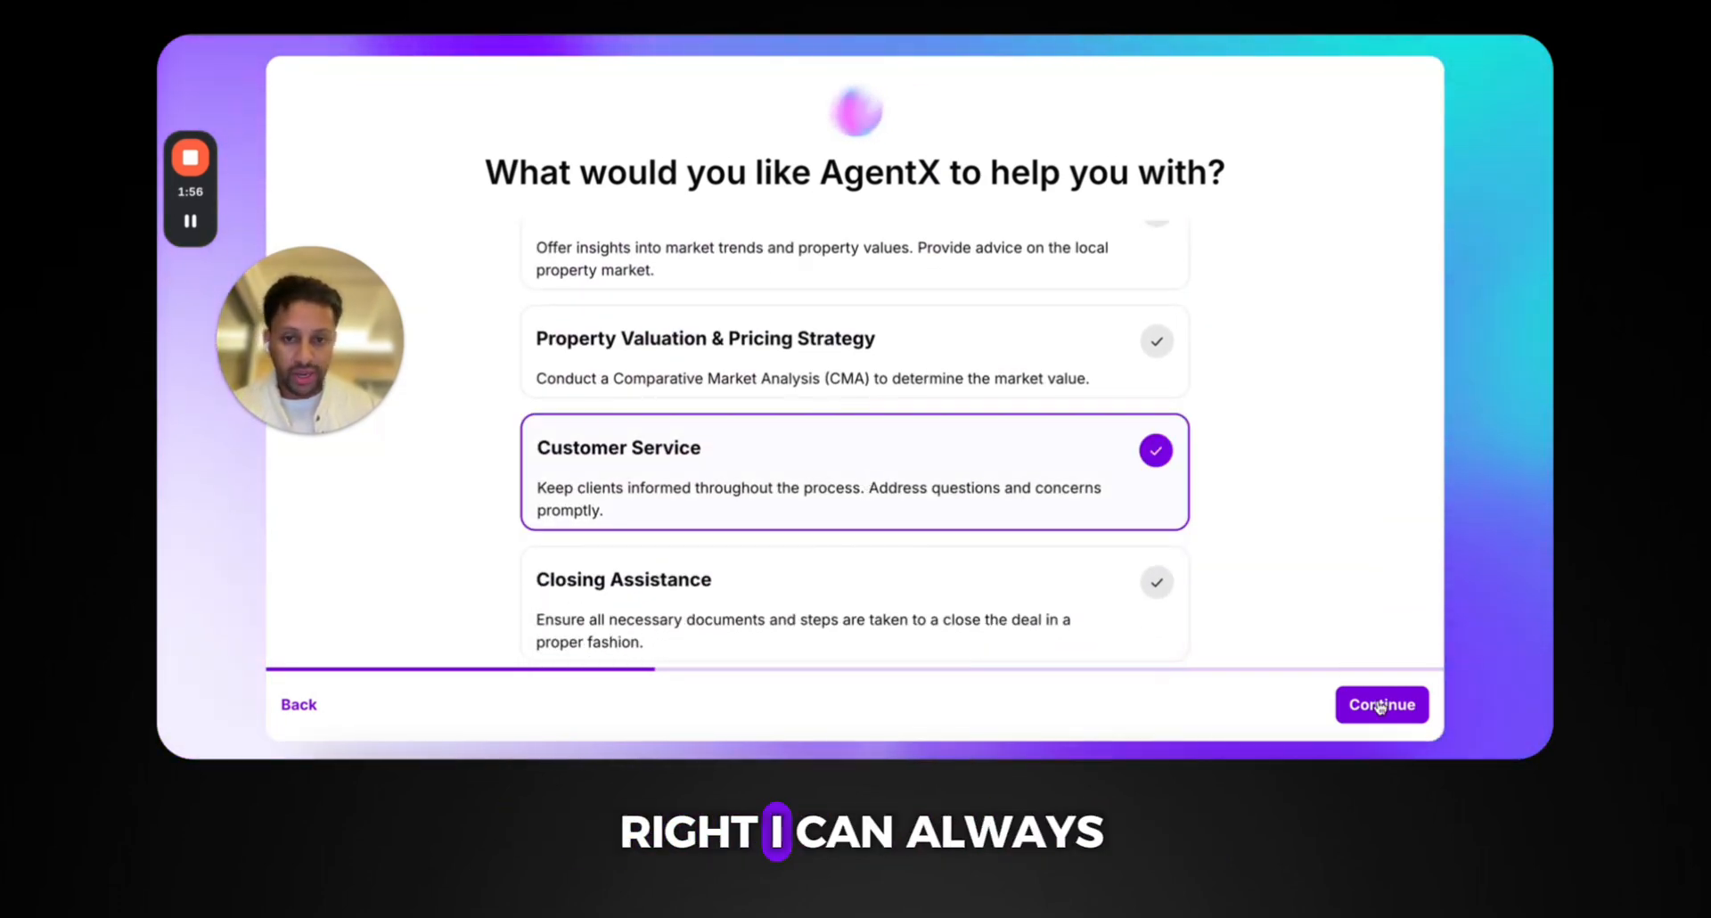
left_click(1379, 707)
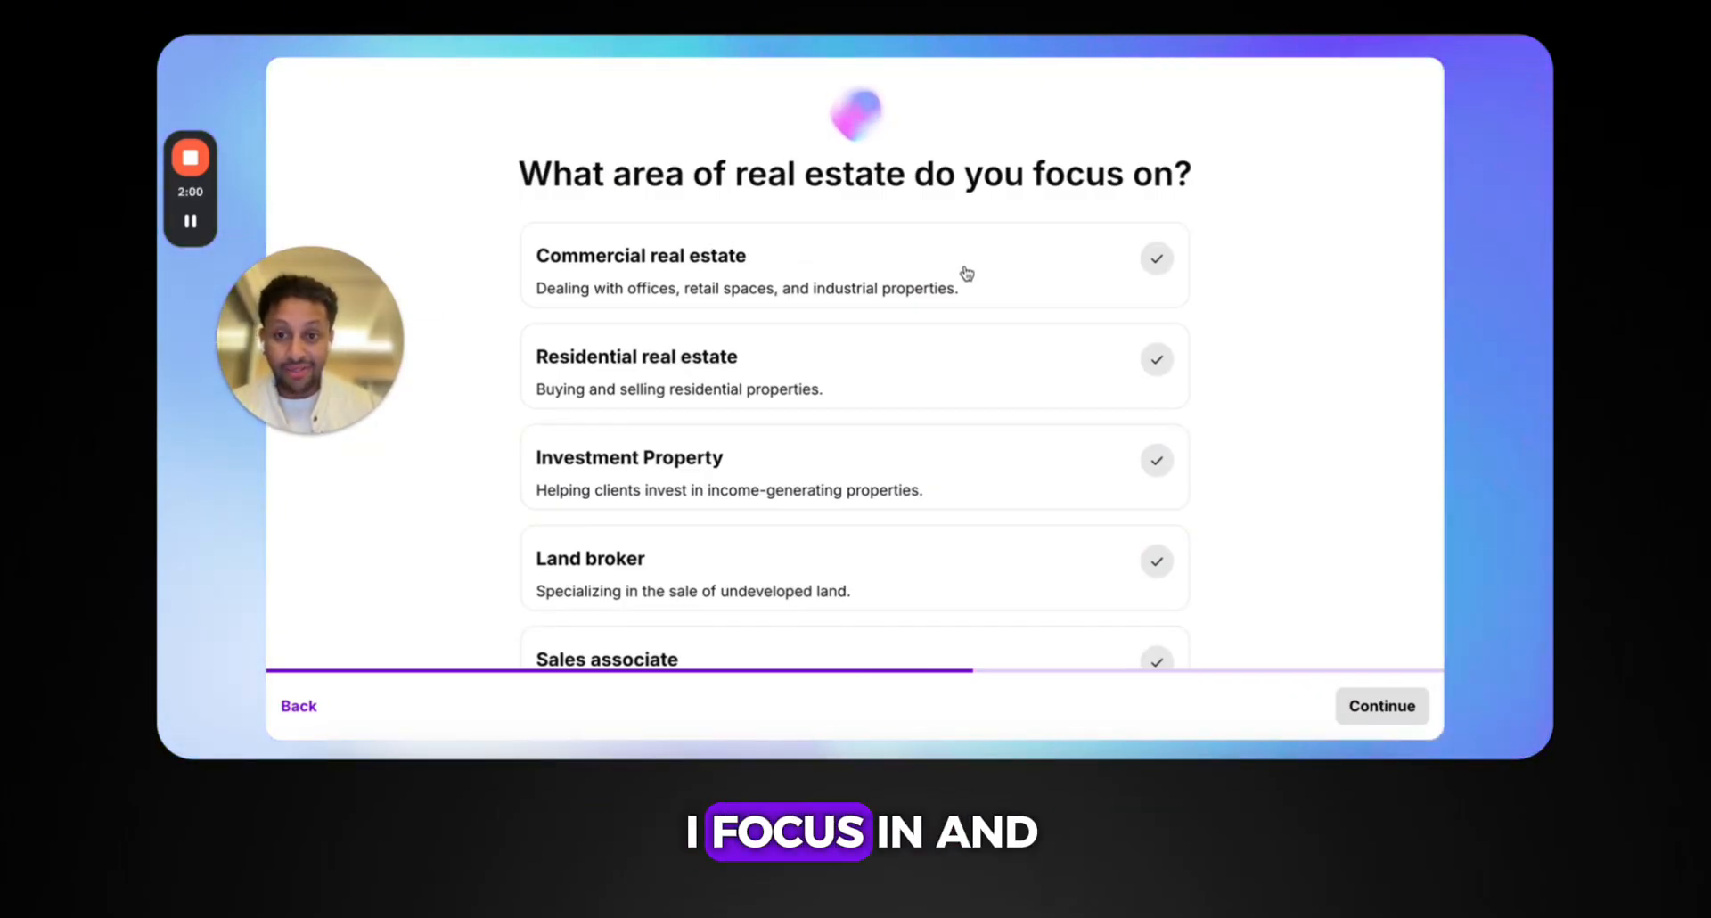
left_click(730, 371)
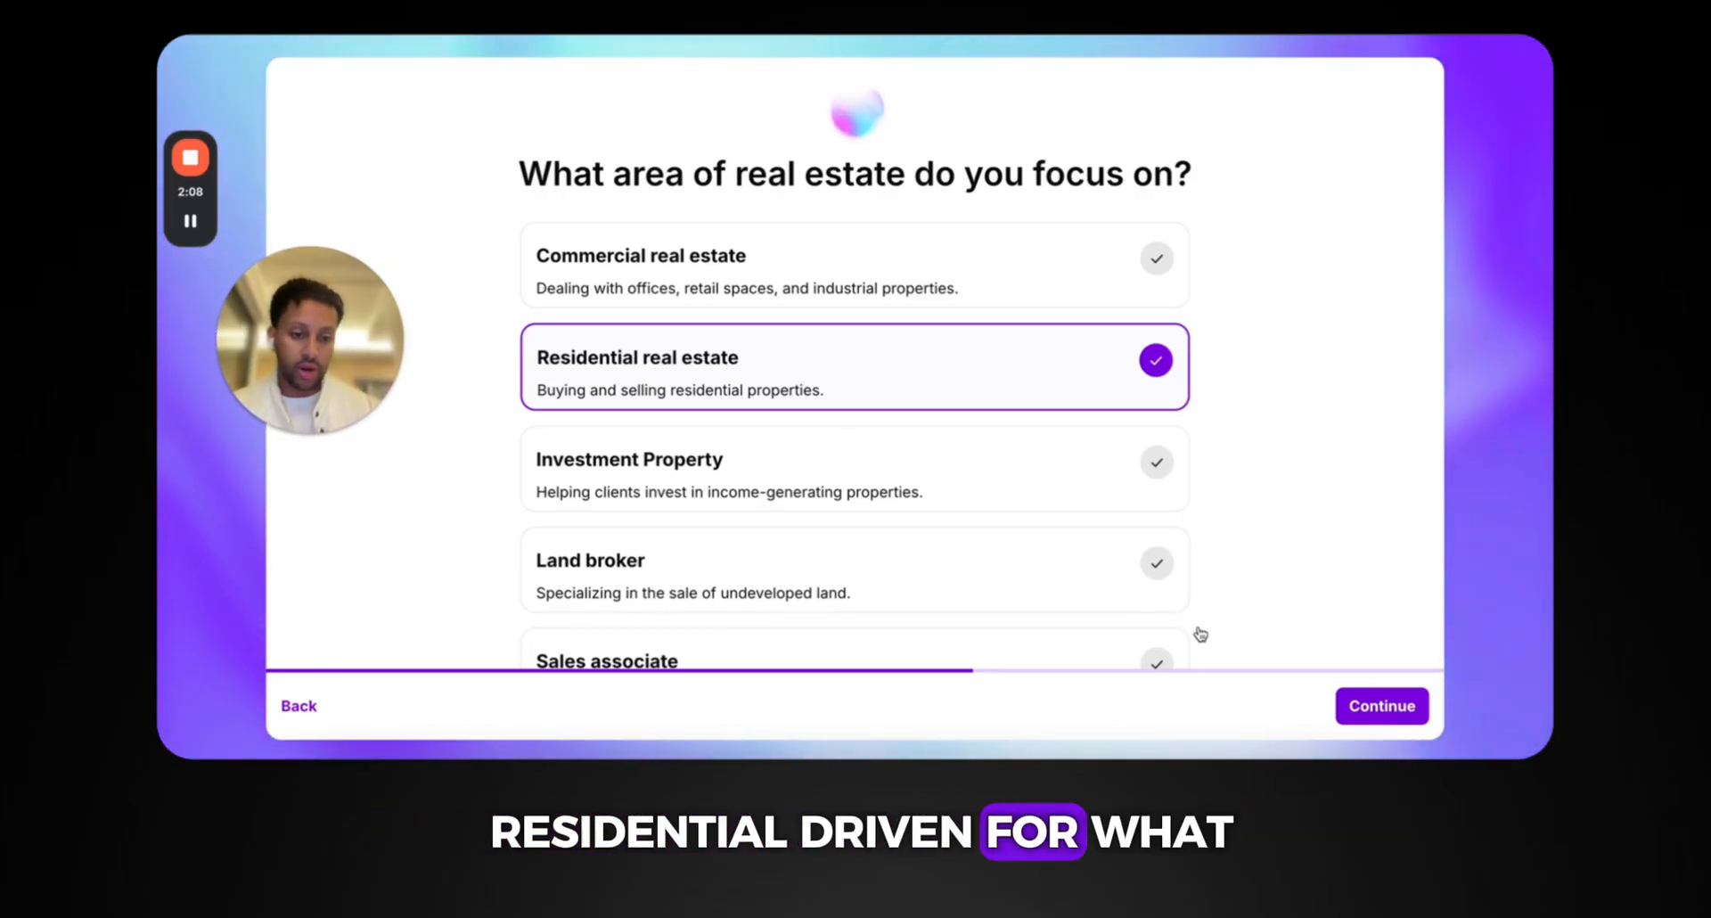
left_click(1381, 705)
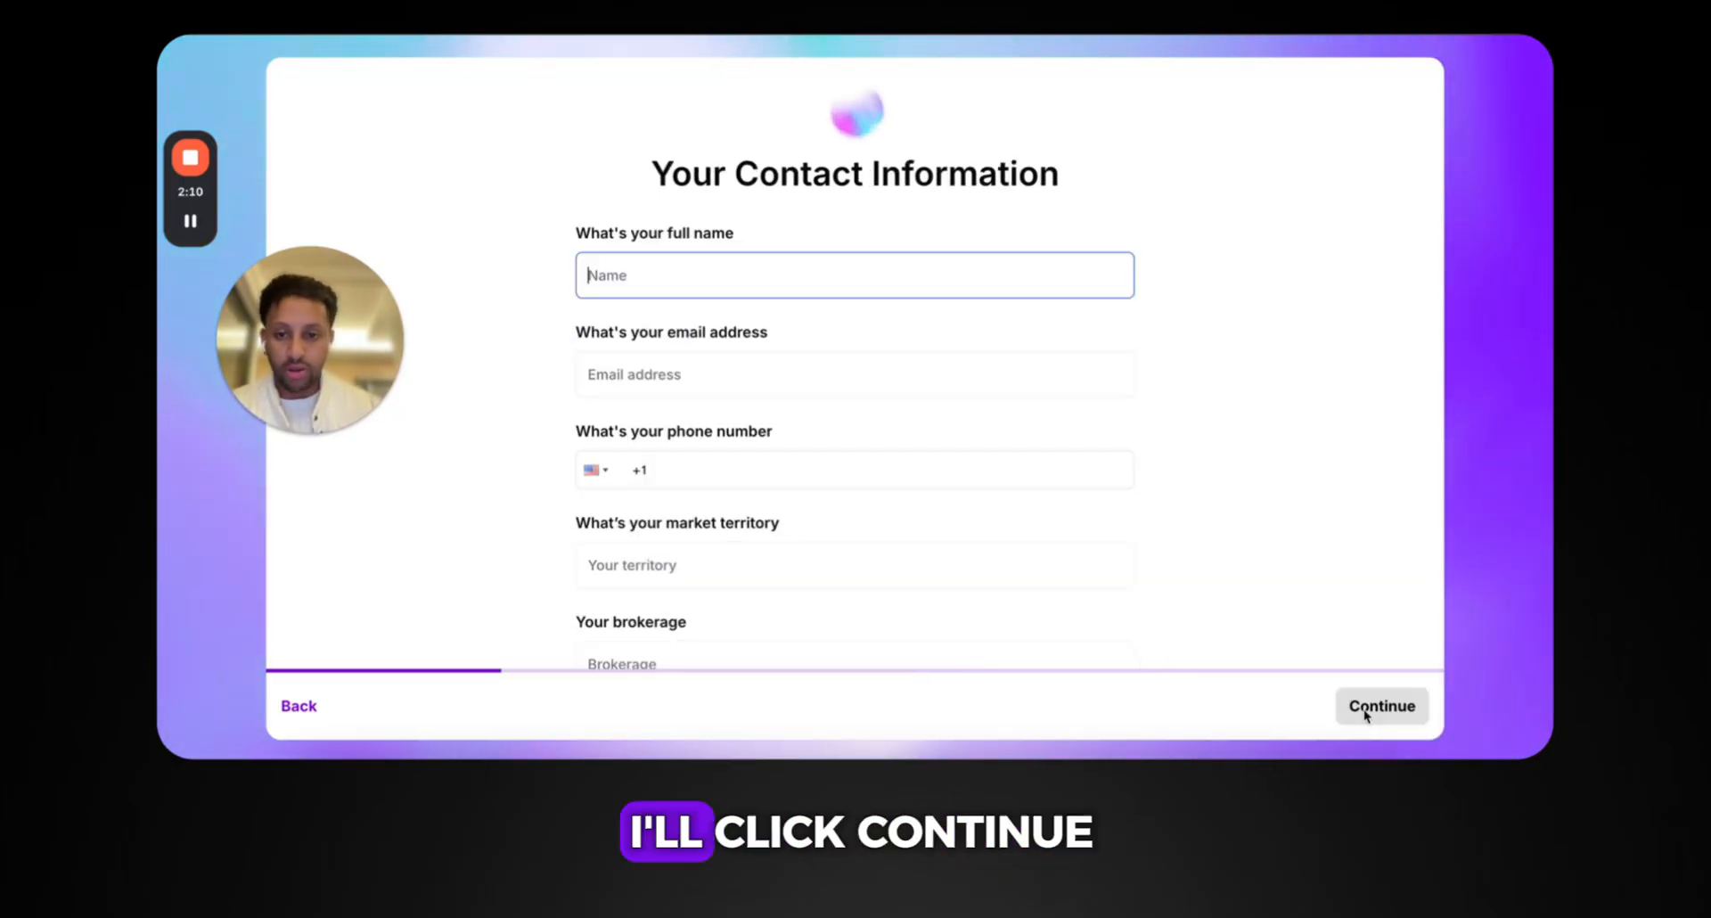
Leave the contact form and navigate to the ai.myagentx.com home page to sign in to the existing account.
scroll(1100, 357, "down", 3)
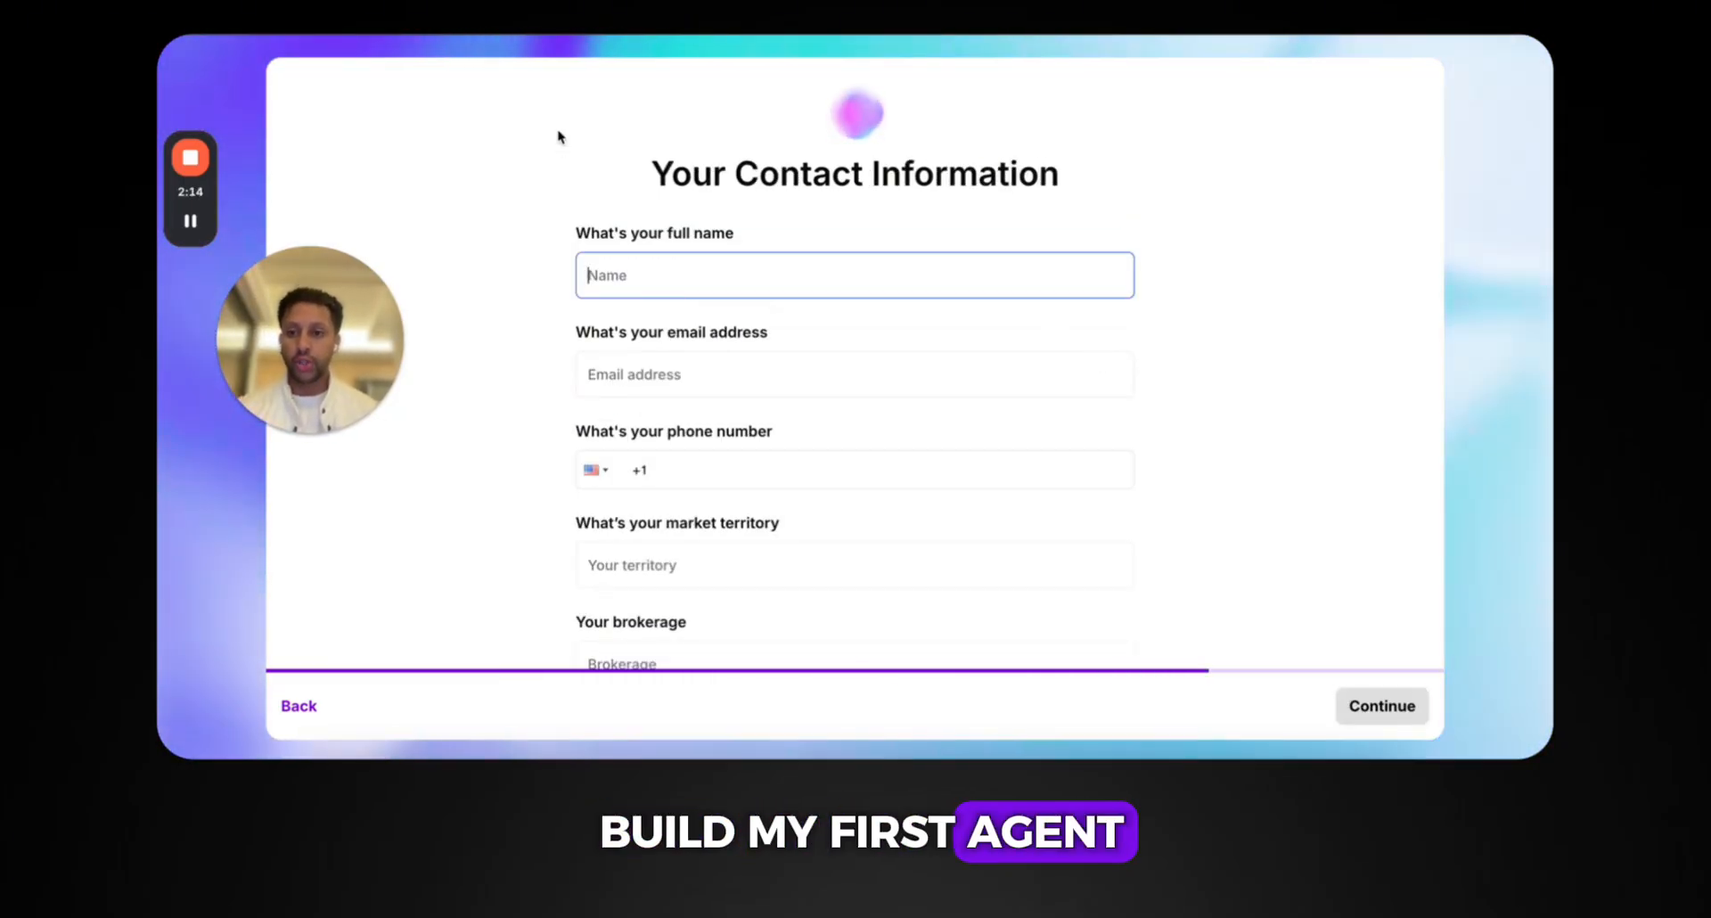
left_click(563, 18)
key("BackSpace")
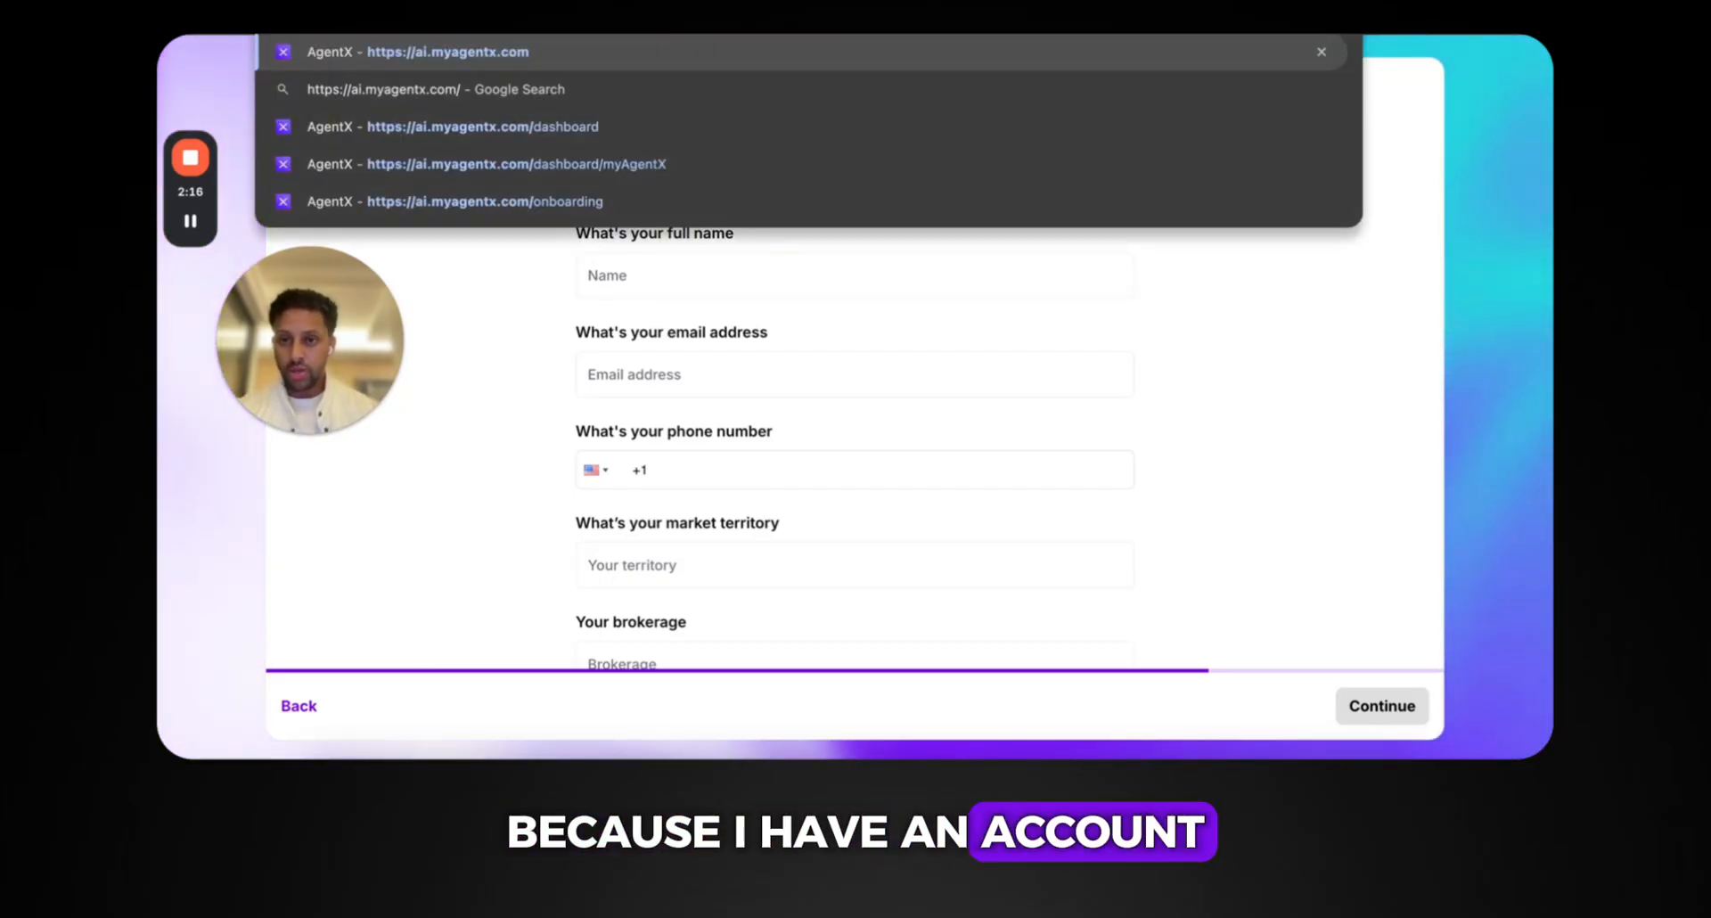
key("Return")
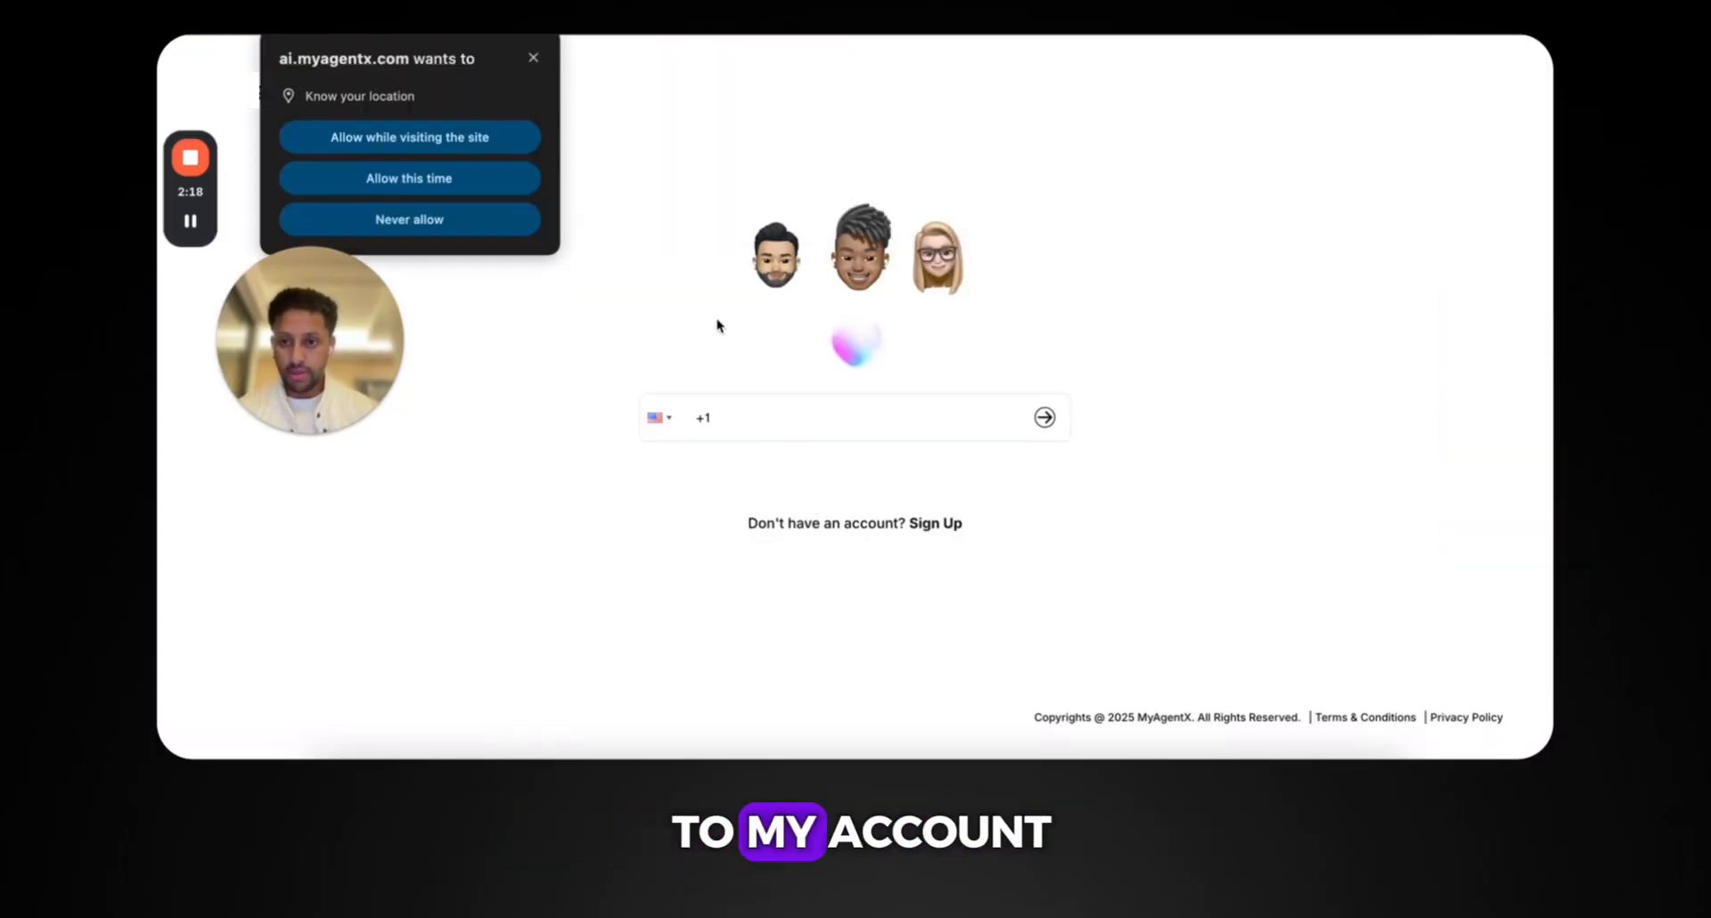
Dismiss the location permission prompt and submit the account's phone number to sign in.
left_click(533, 57)
left_click(789, 437)
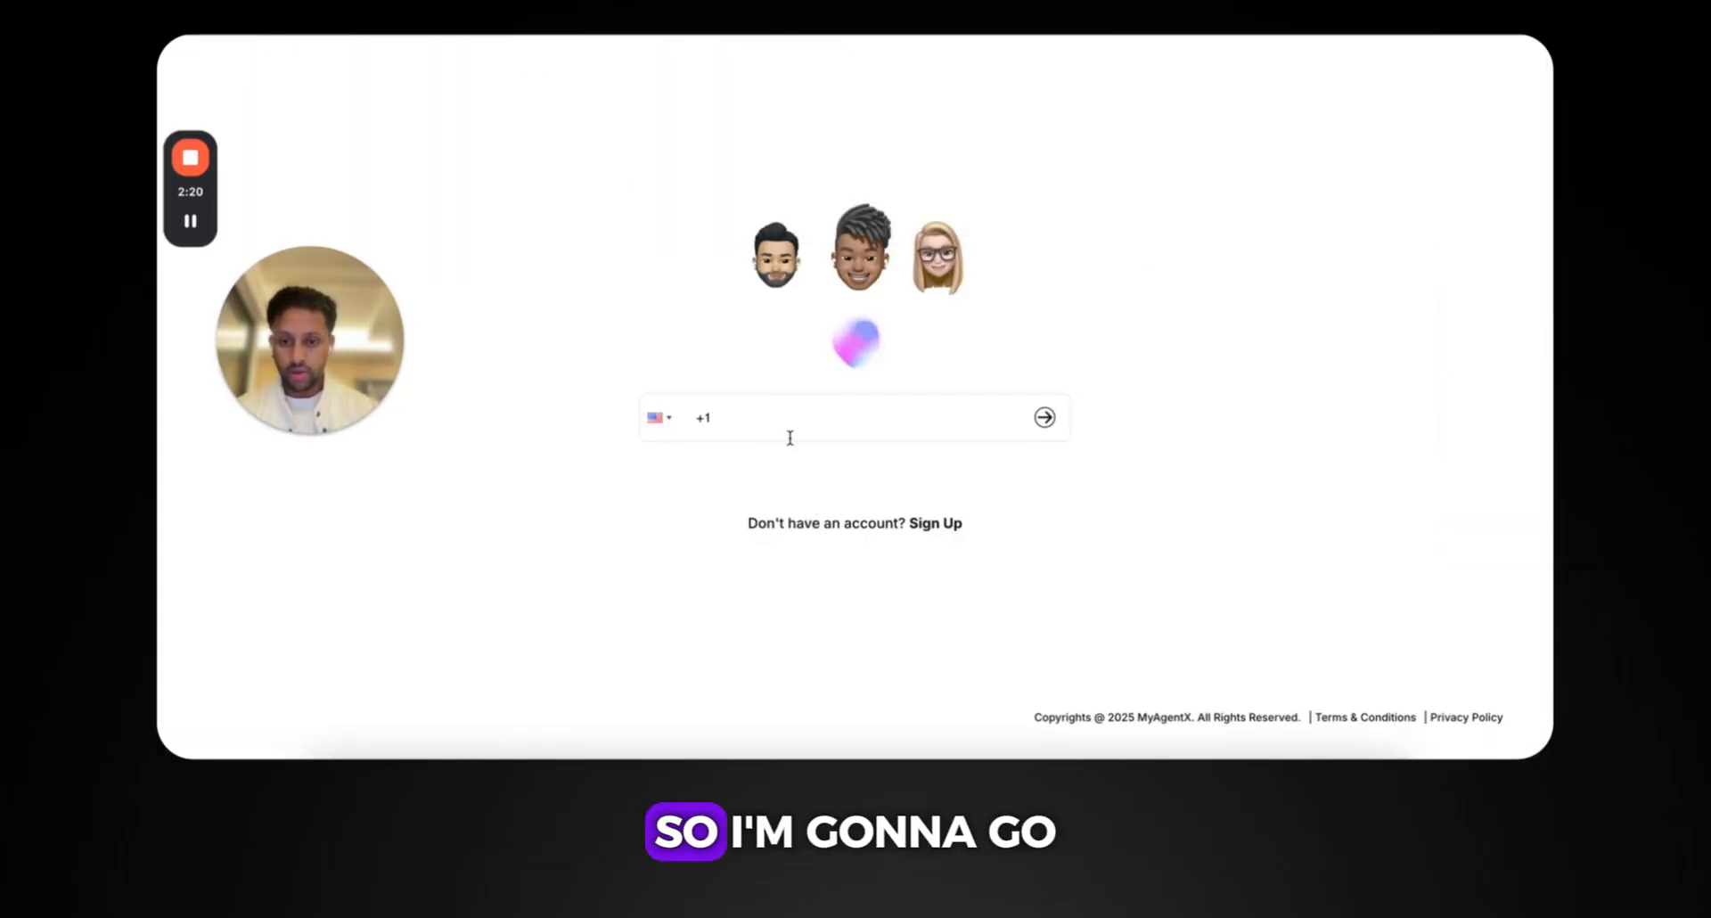
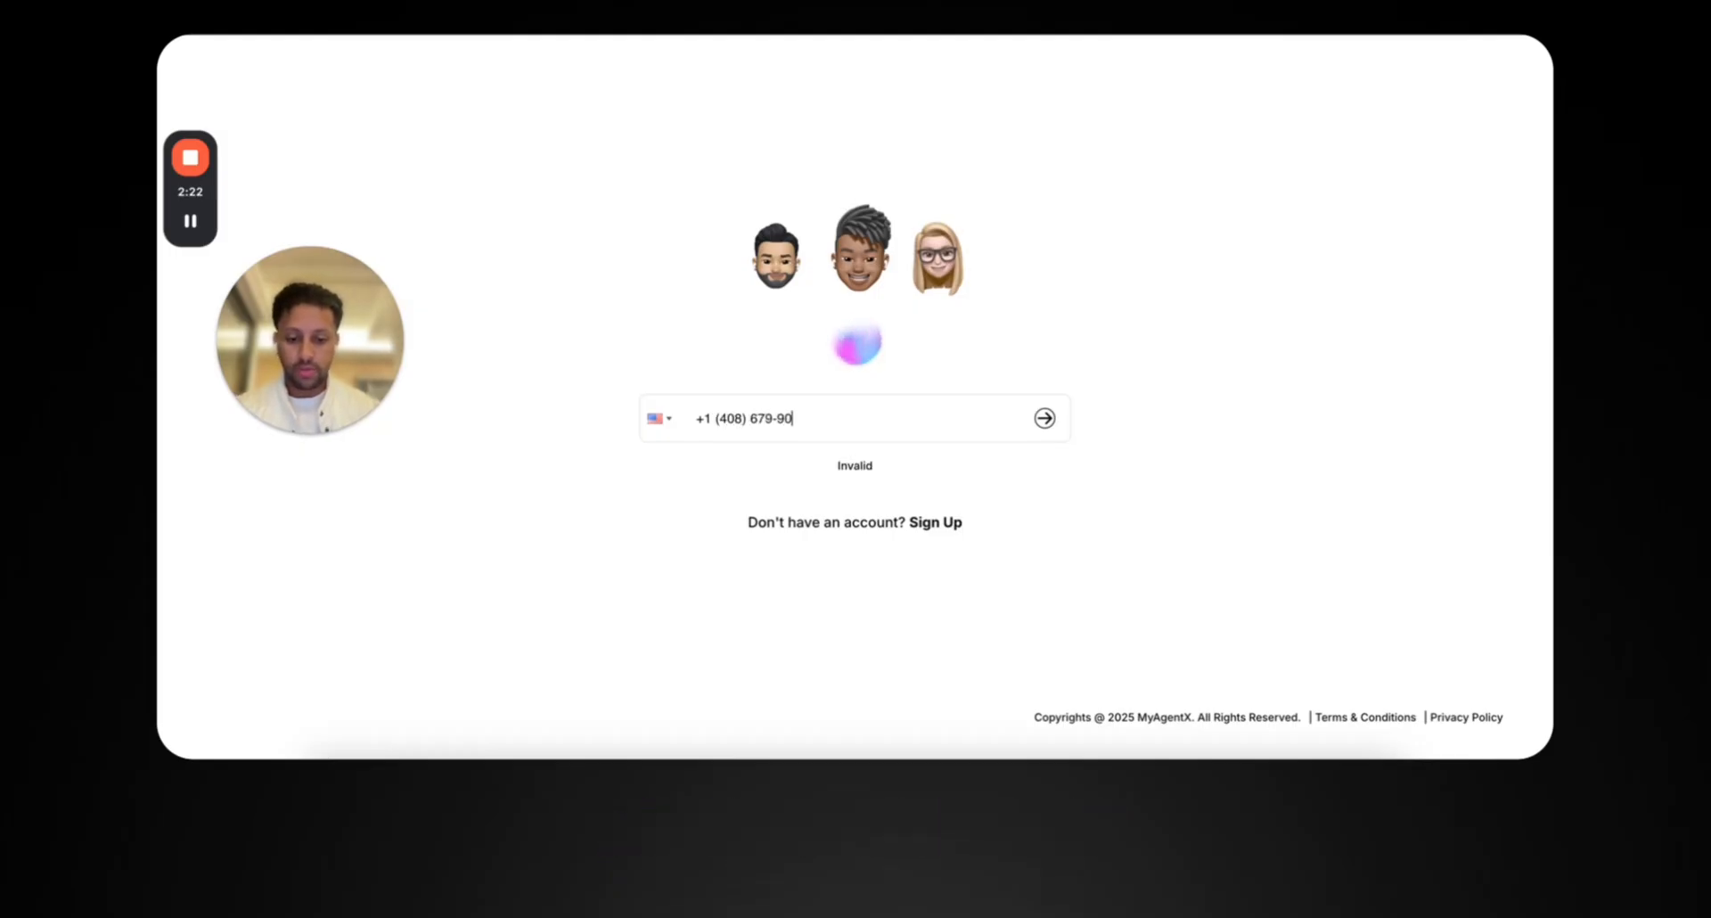
left_click(1044, 418)
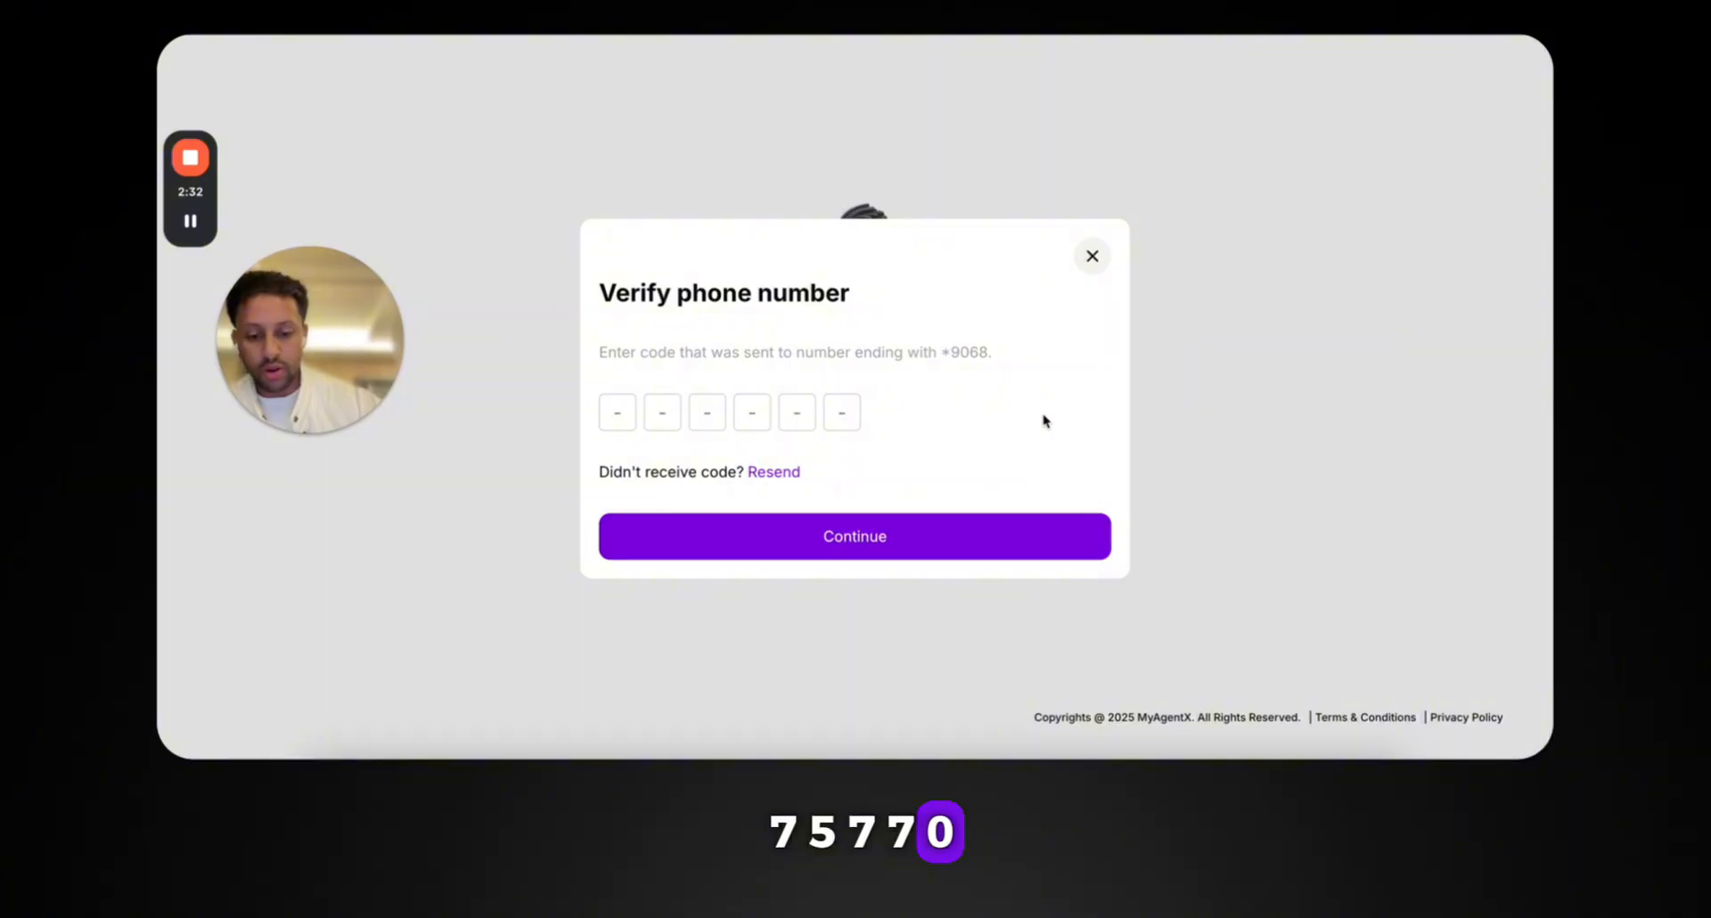
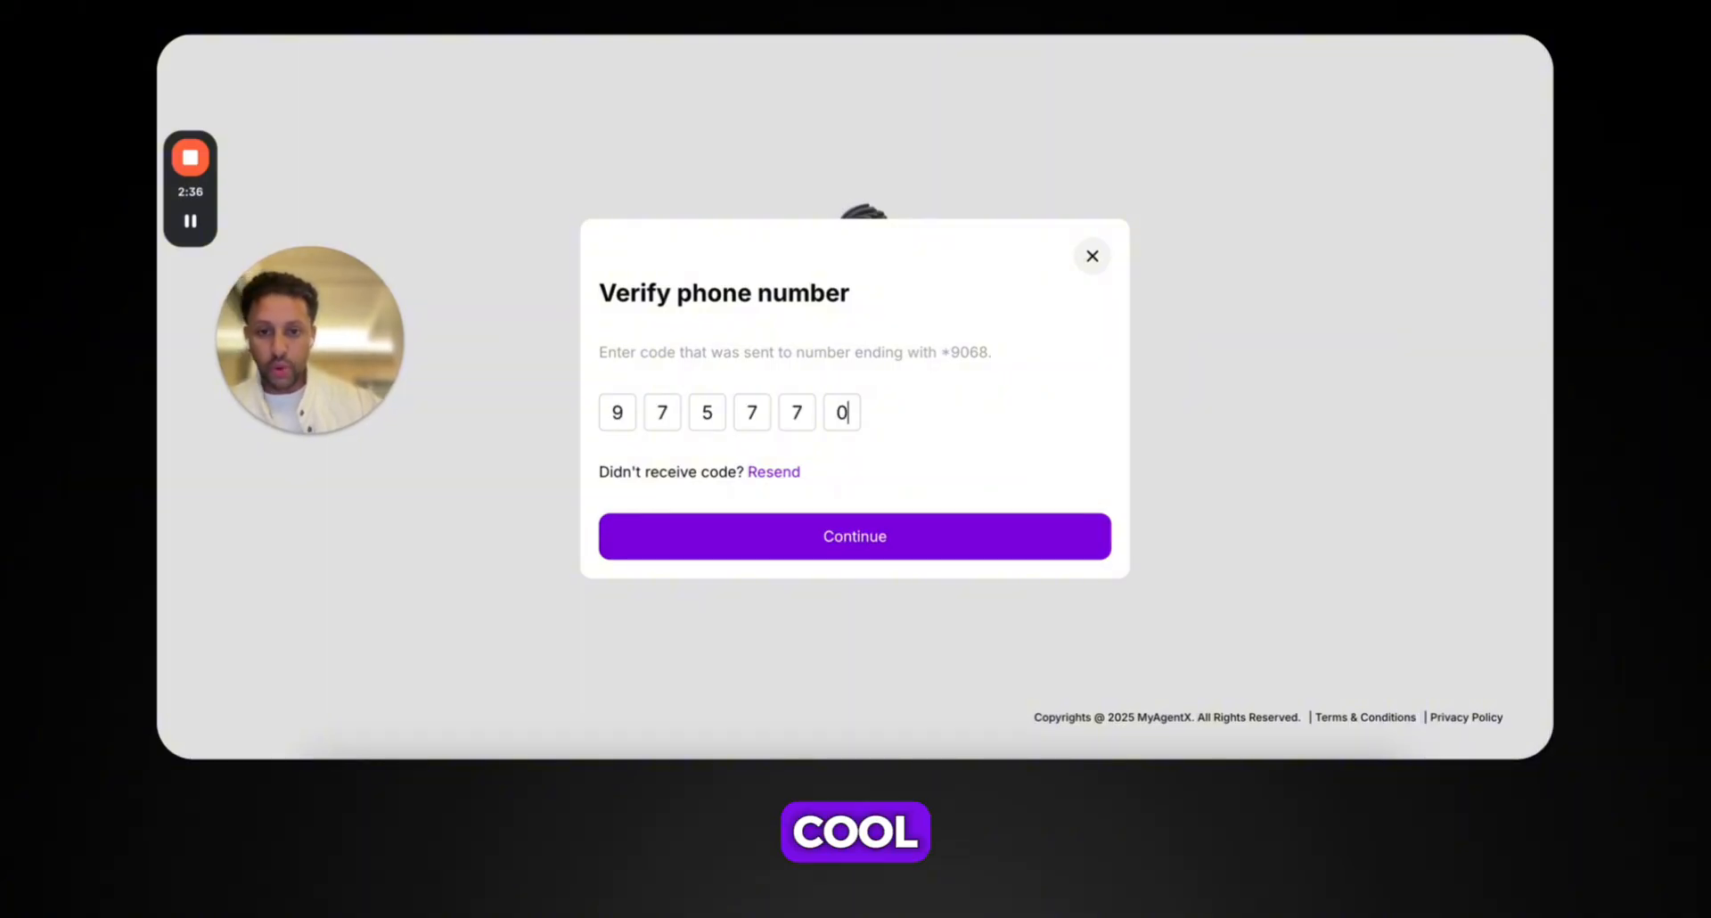
Enter the six-digit verification code sent to the phone and continue.
left_click(1014, 535)
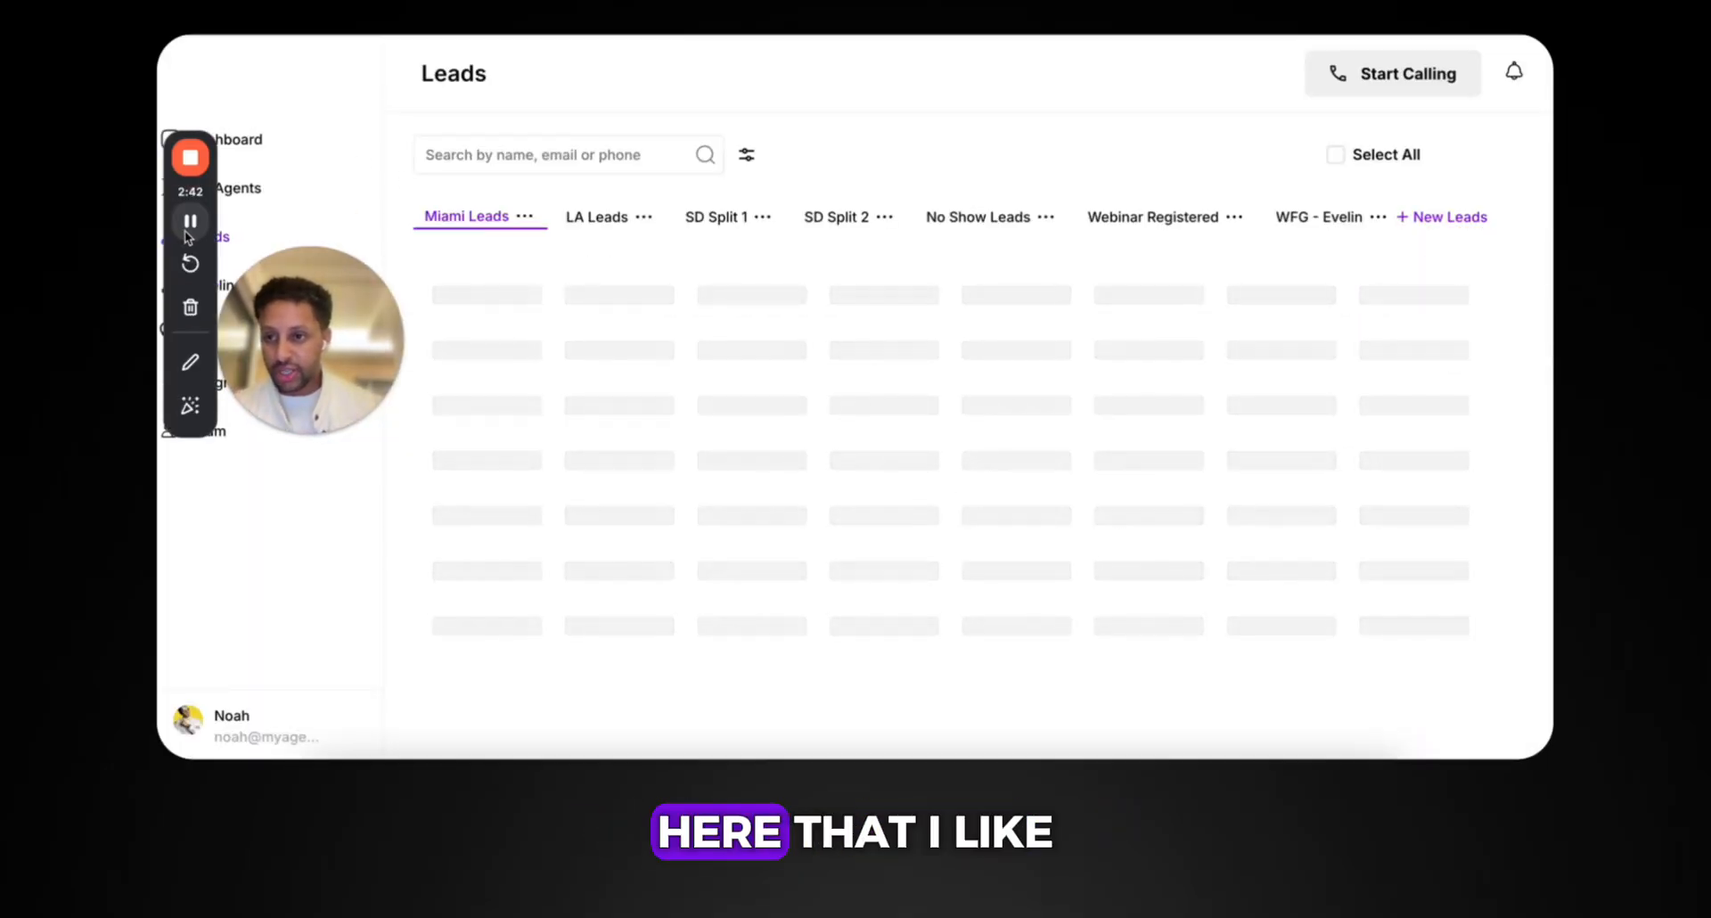
Open My Agents and start adding a new agent.
left_click_drag(204, 143, 212, 505)
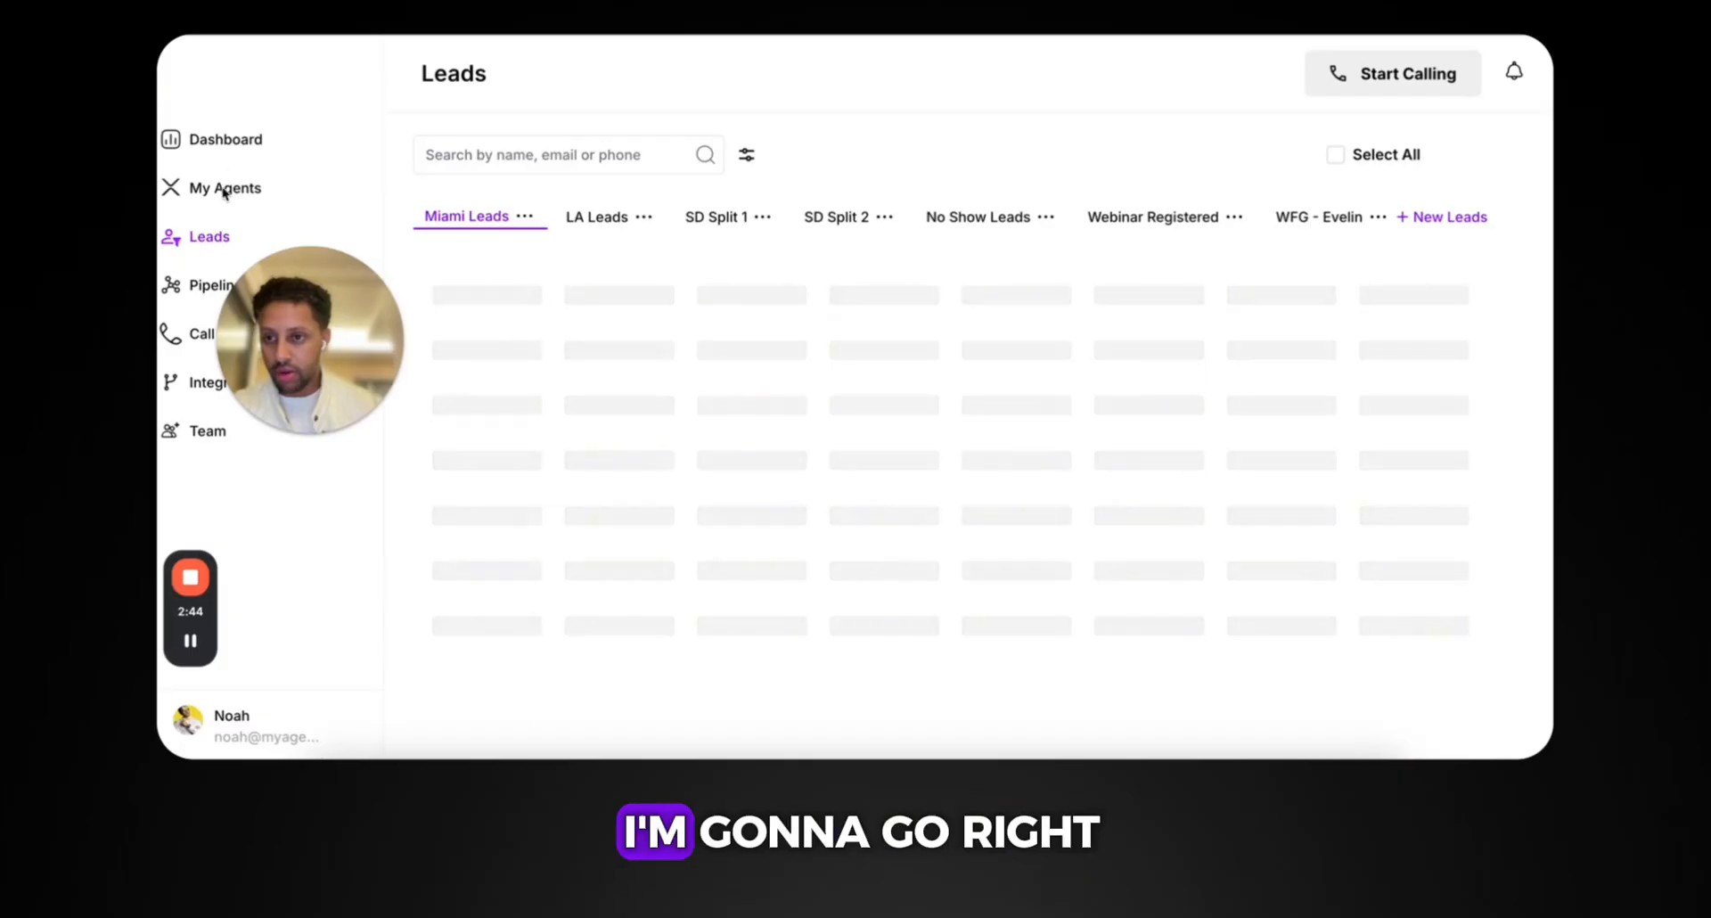
left_click(251, 192)
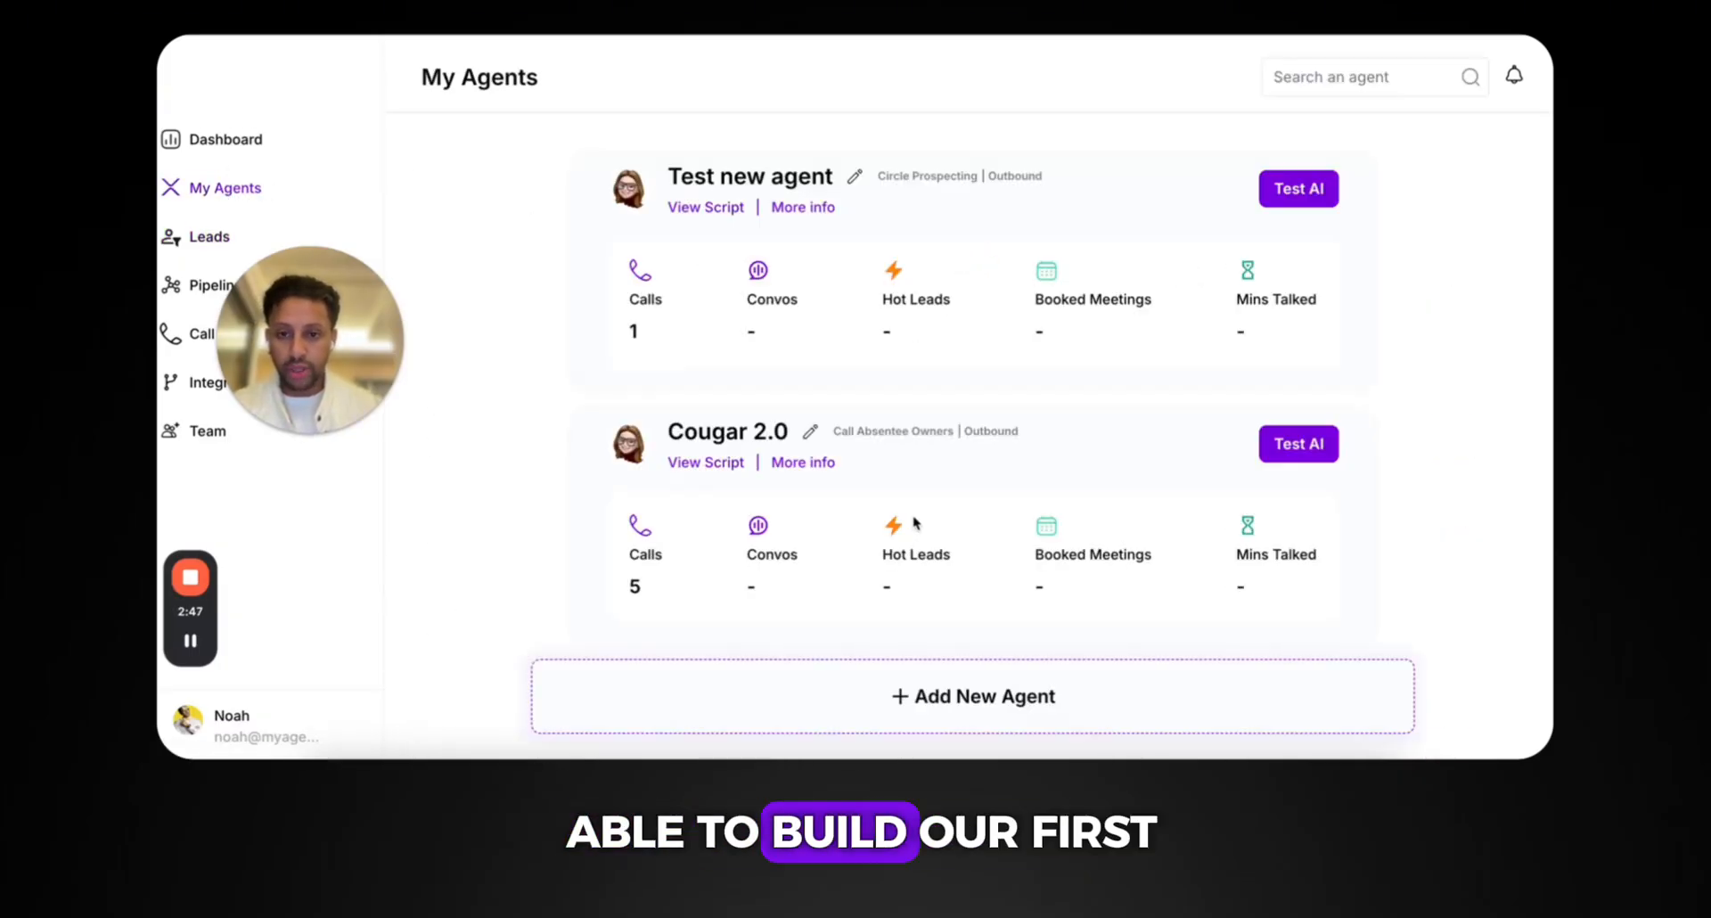
left_click(942, 713)
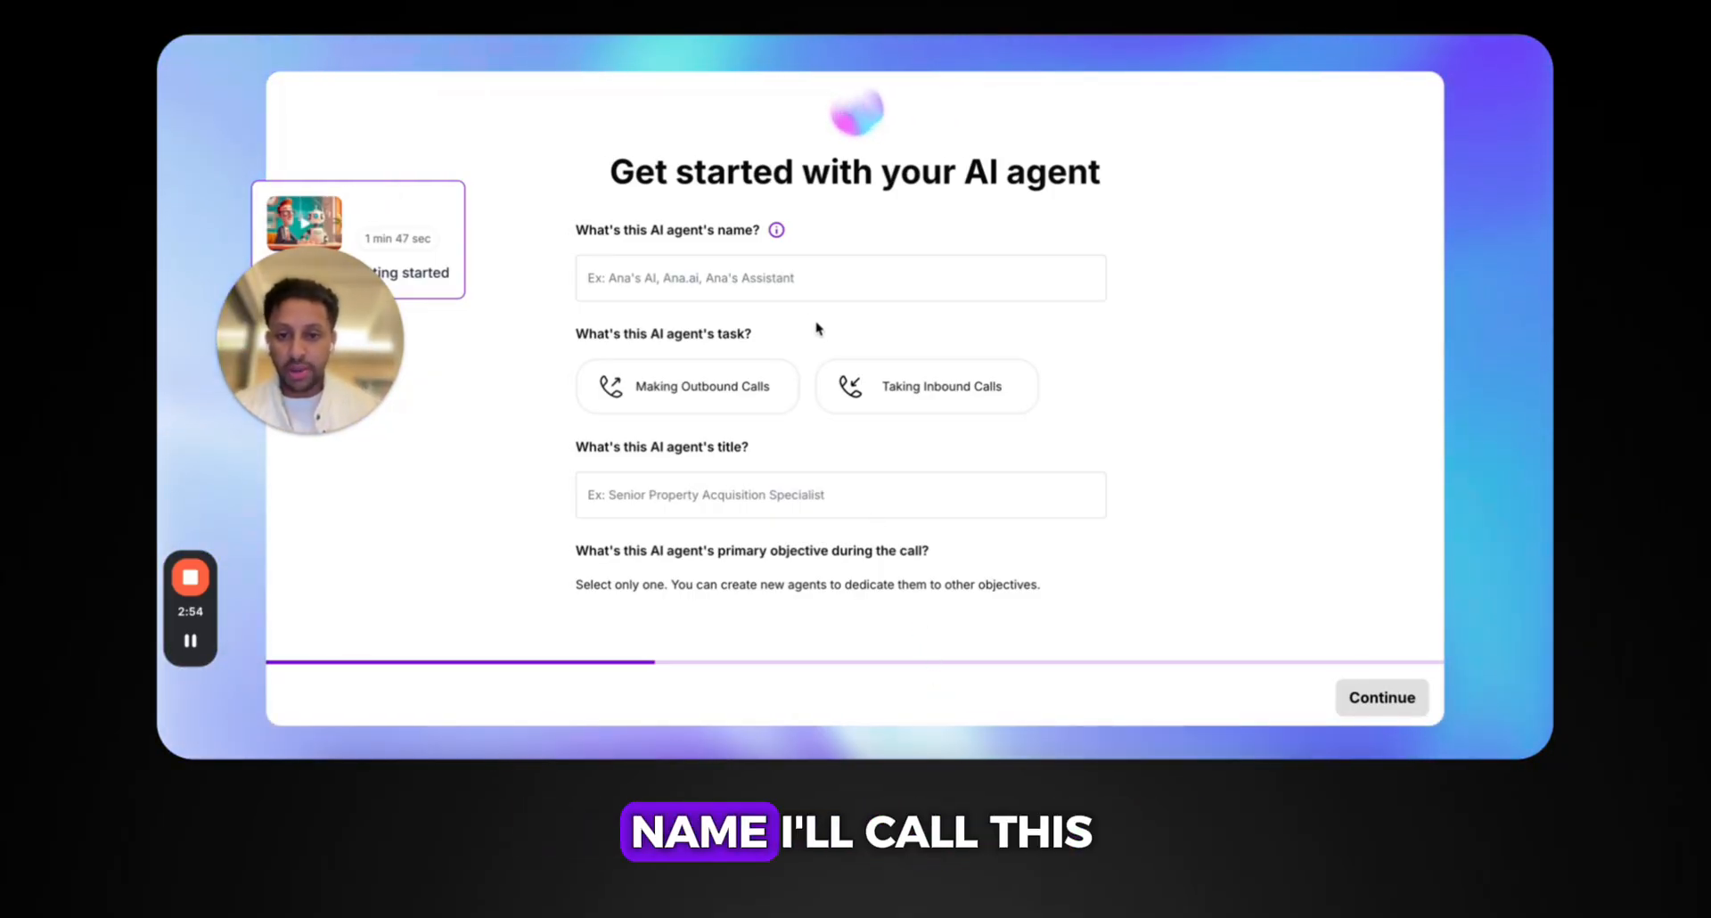
Name the agent Mike and select both Making Outbound Calls and Taking Inbound Calls as its tasks.
left_click(812, 279)
type("Mike")
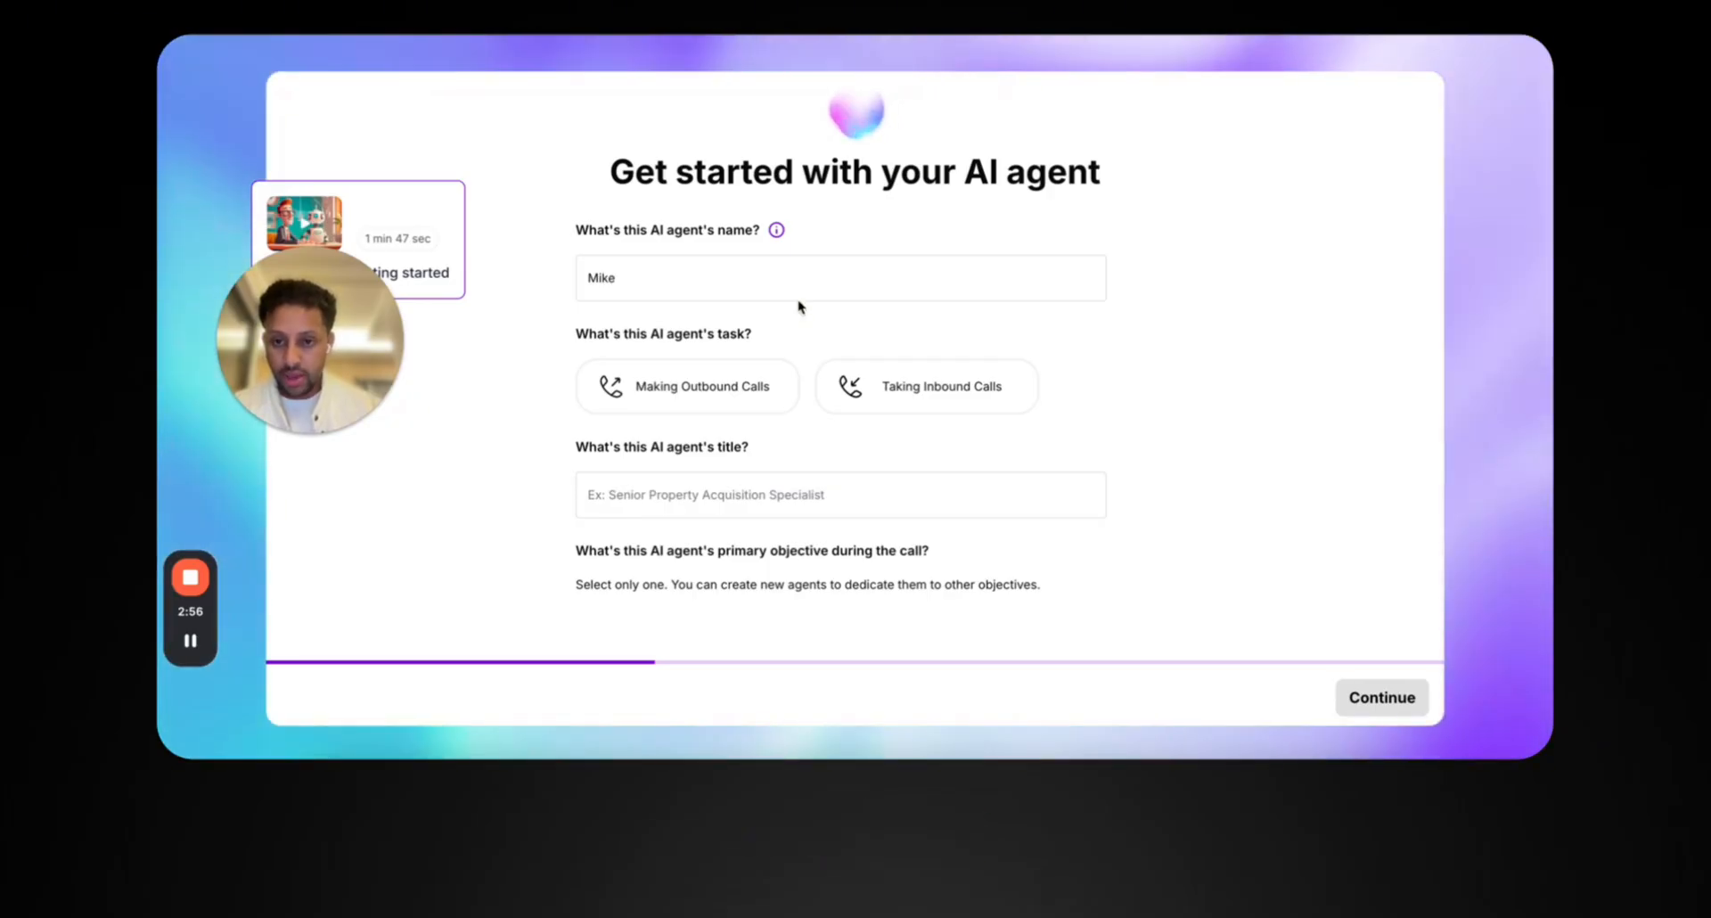
left_click(713, 408)
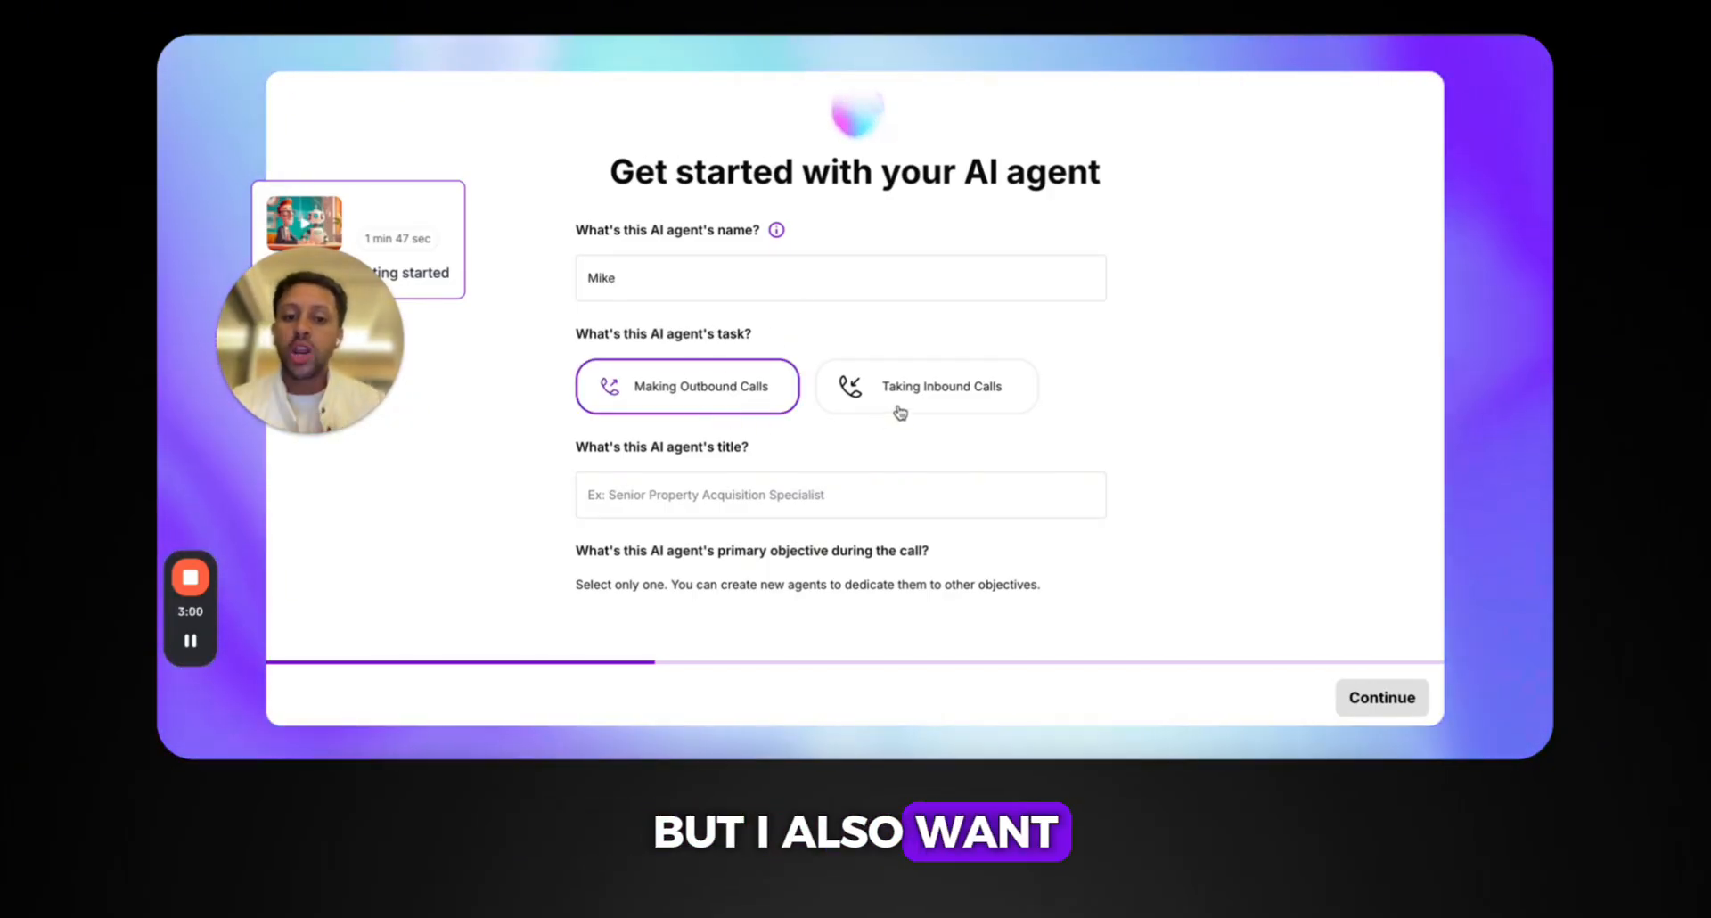
left_click(900, 410)
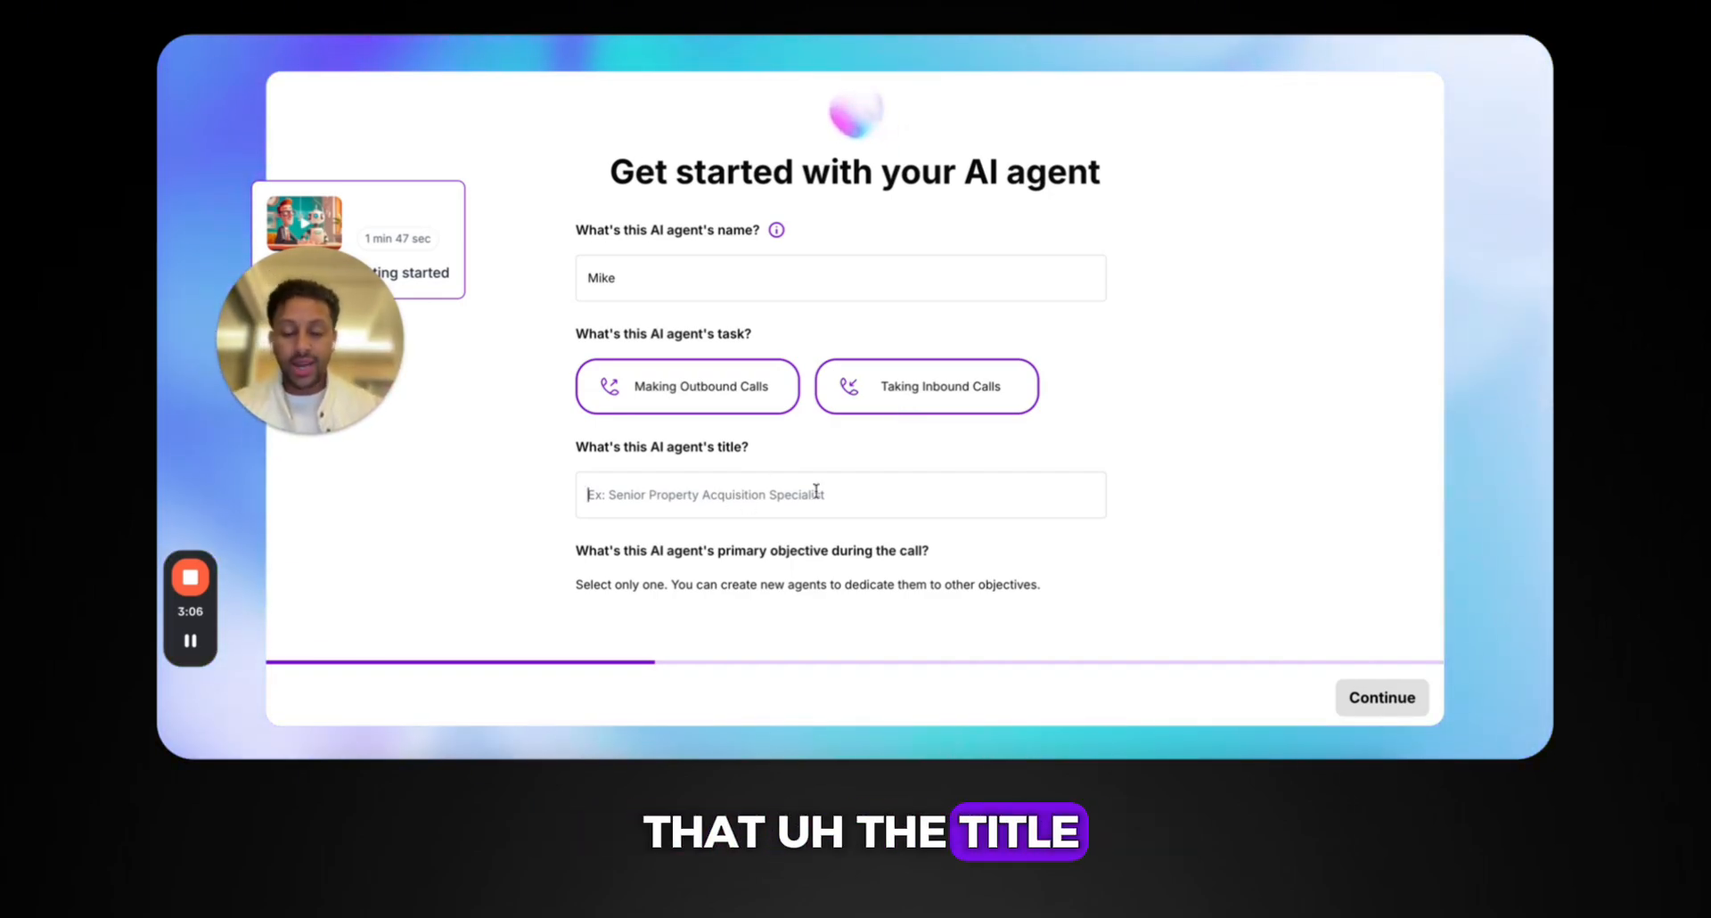
type("Sa")
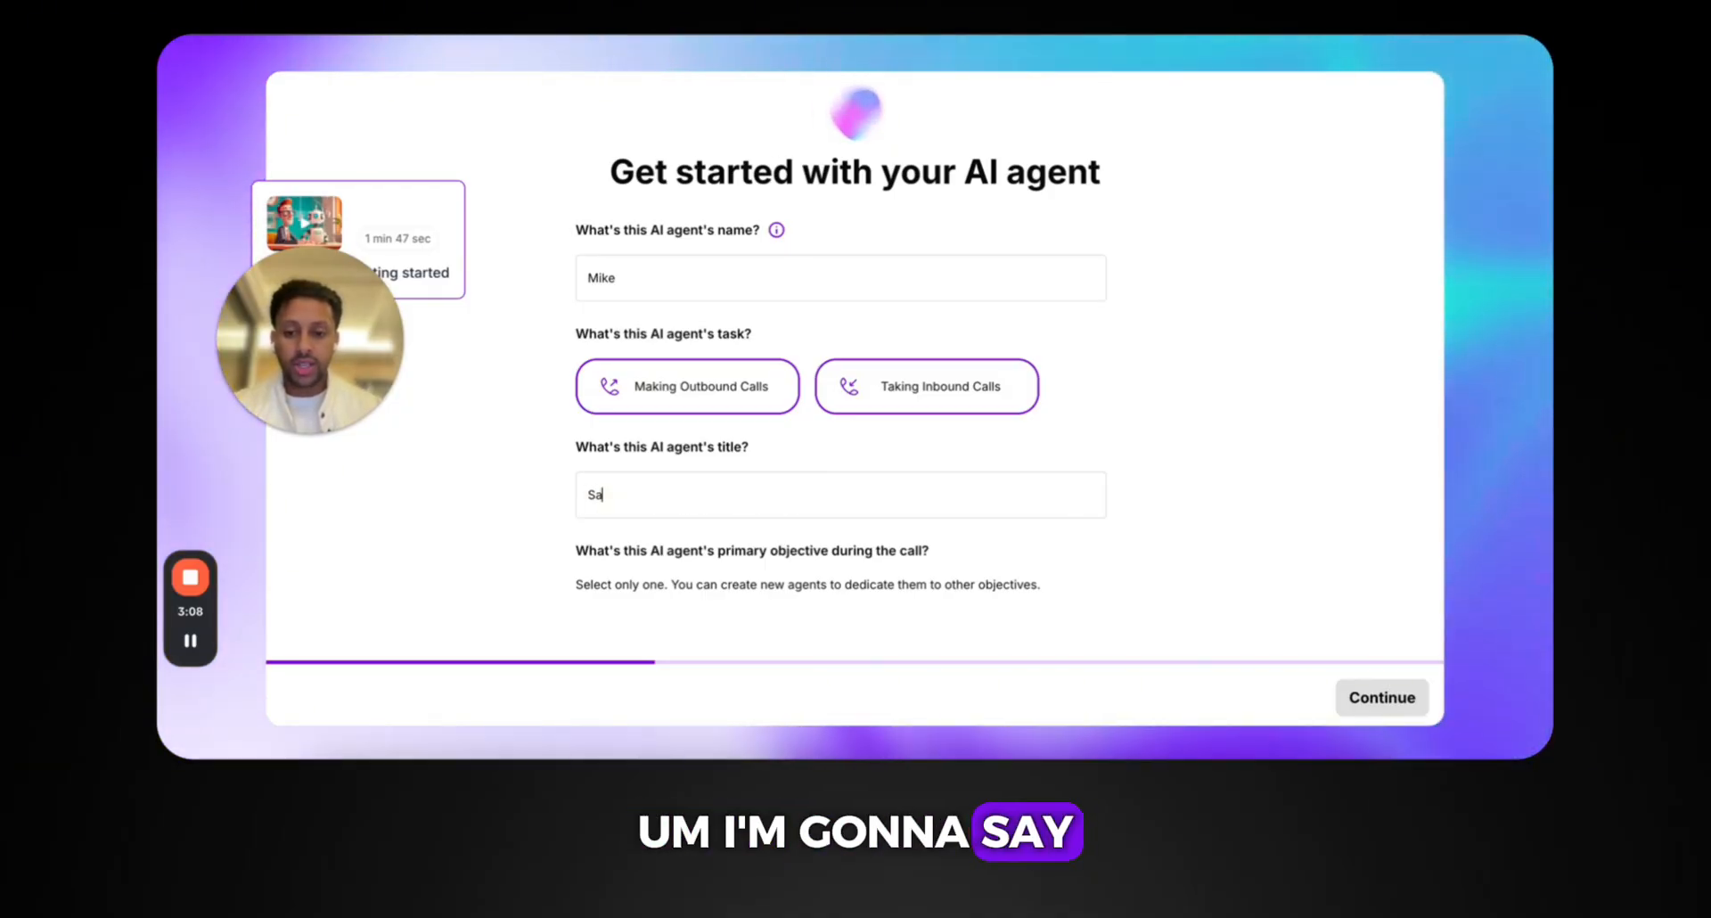
type("les")
key("BackSpace")
key("BackSpace")
key("BackSpace")
key("BackSpace")
key("BackSpace")
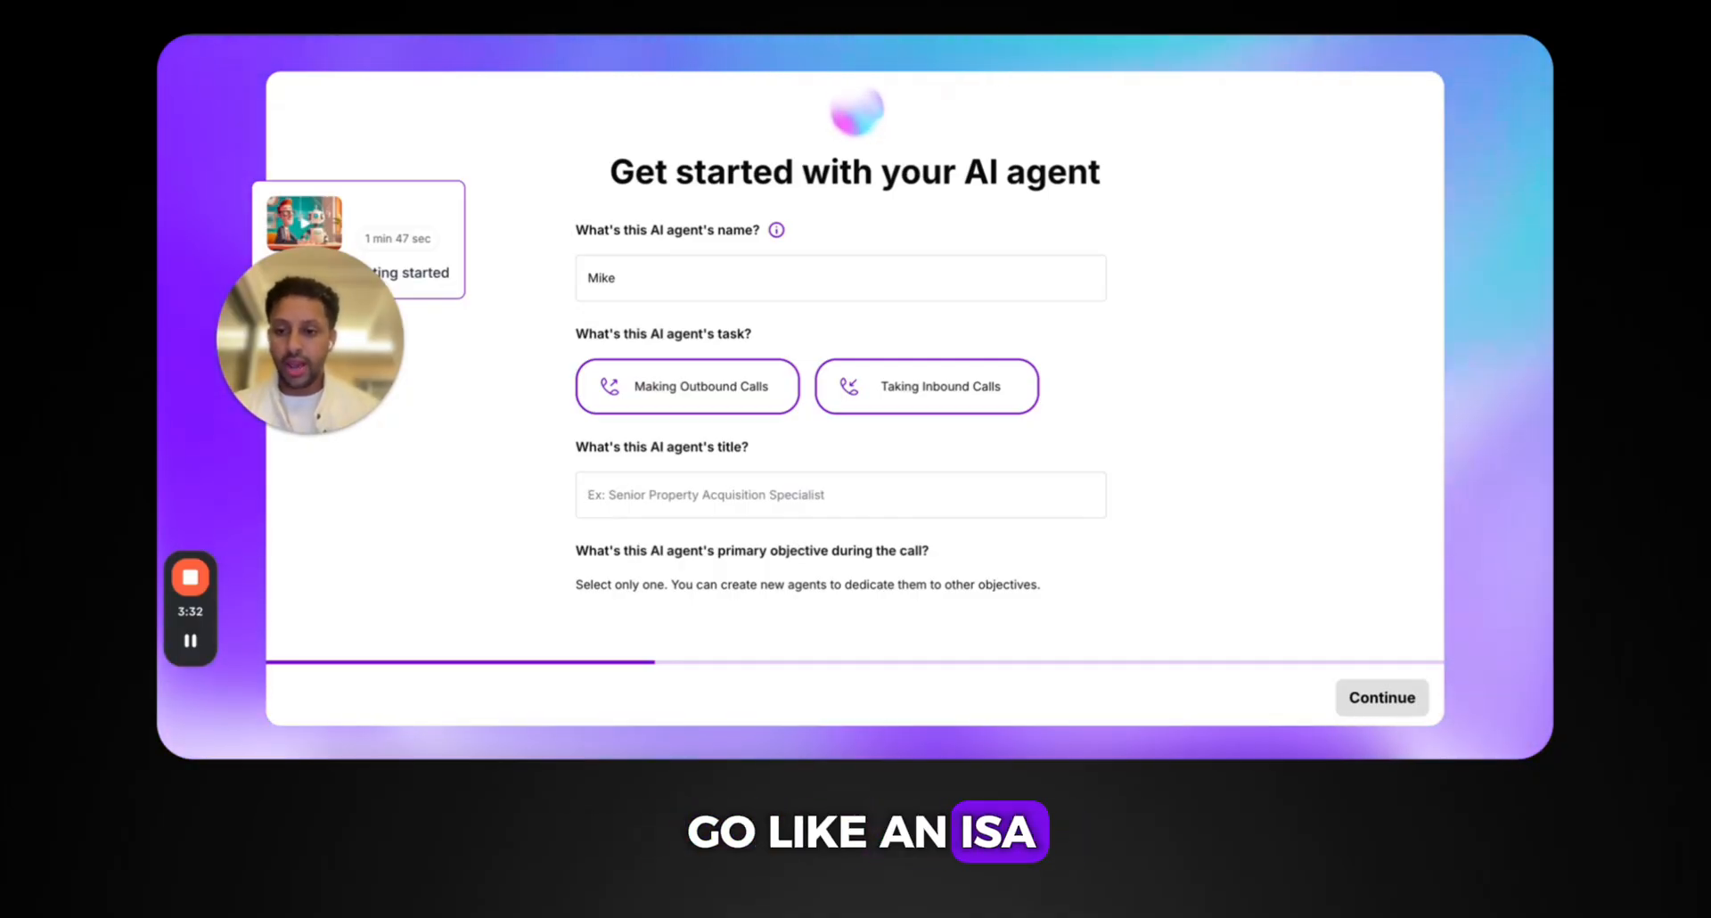
Set the agent's title to ISA.
key("Caps_Lock")
type("K")
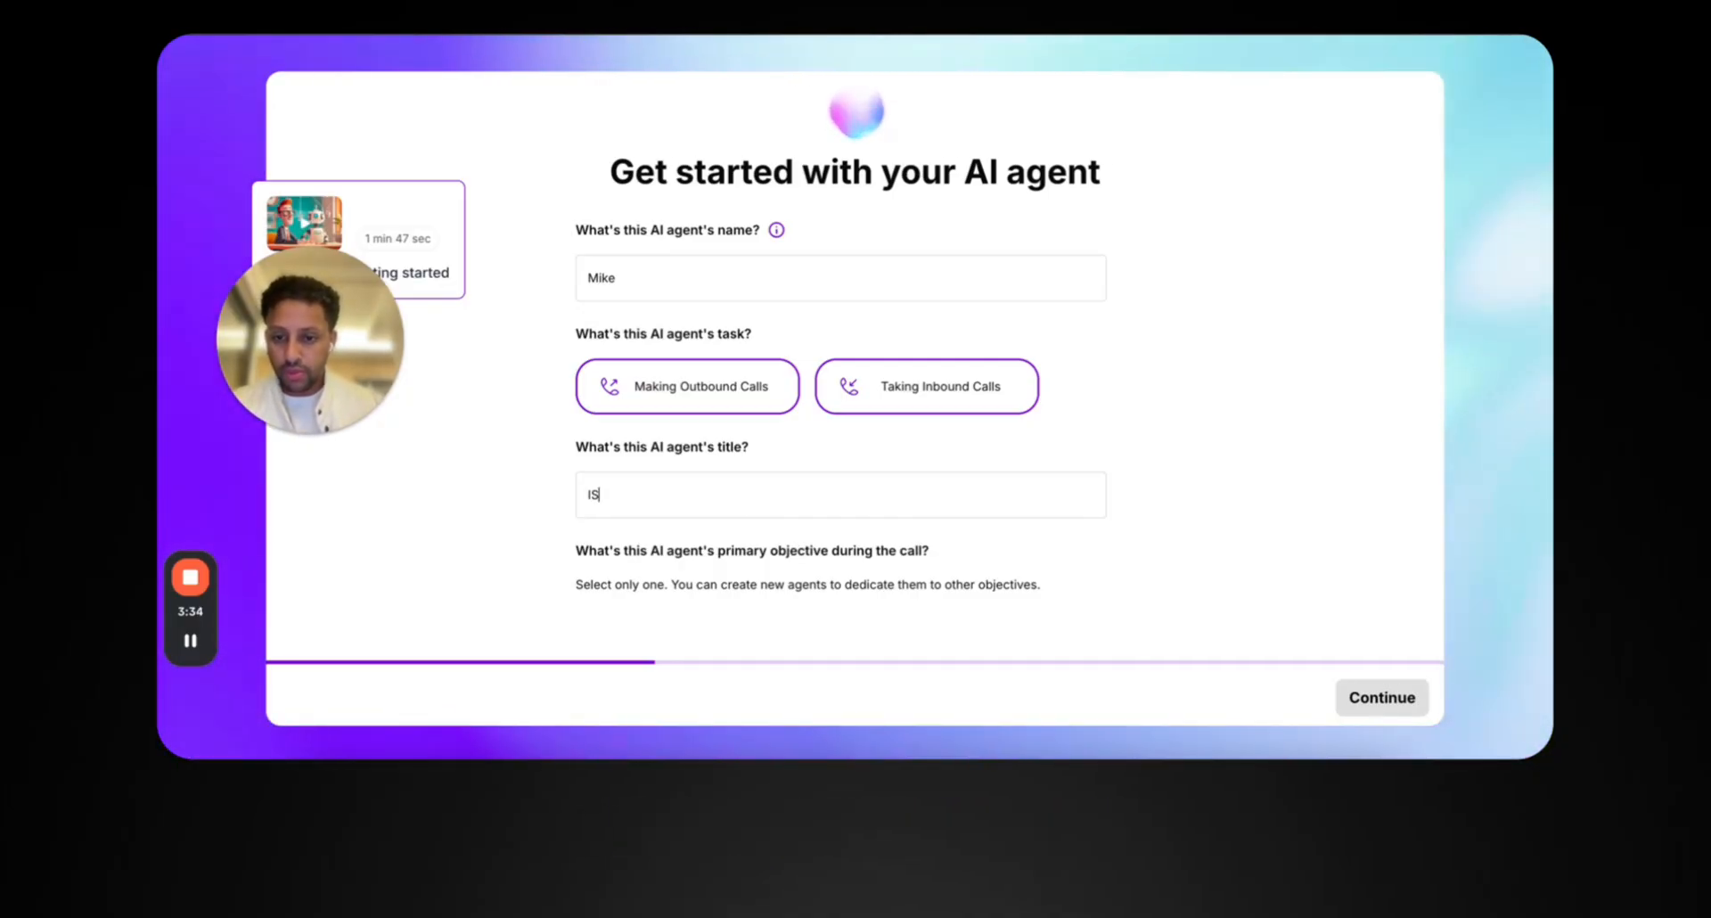
Browse the available primary objective options for the agent.
scroll(1035, 505, "down", 3)
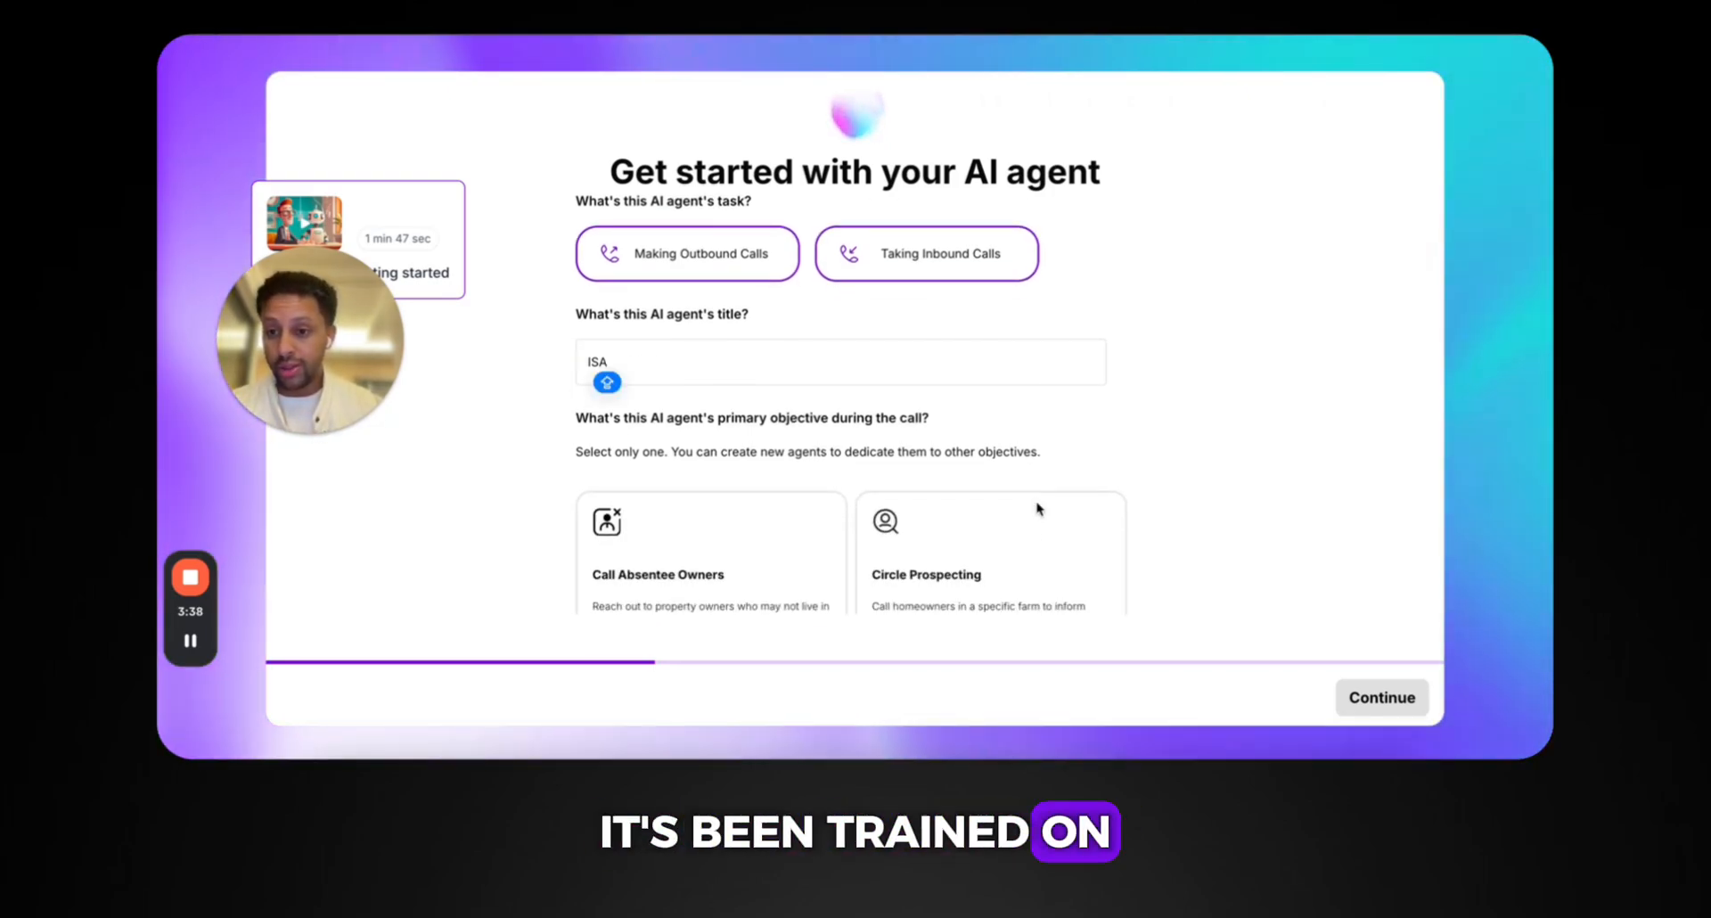
scroll(1039, 509, "down", 3)
scroll(1036, 508, "down", 3)
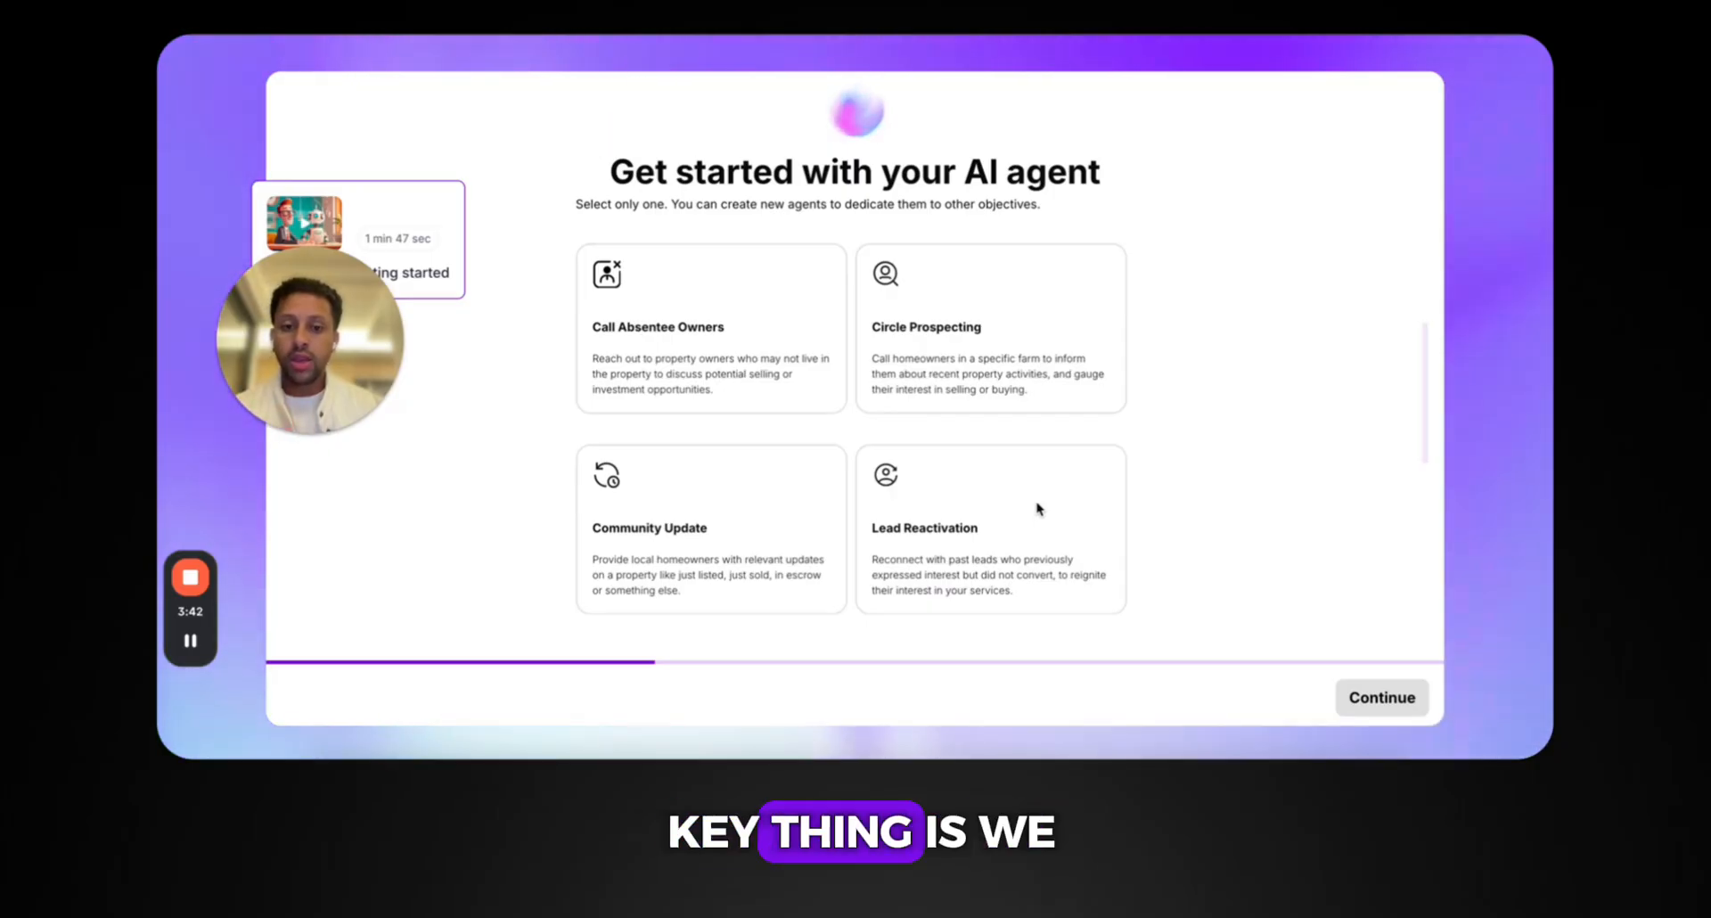
scroll(1036, 509, "down", 2)
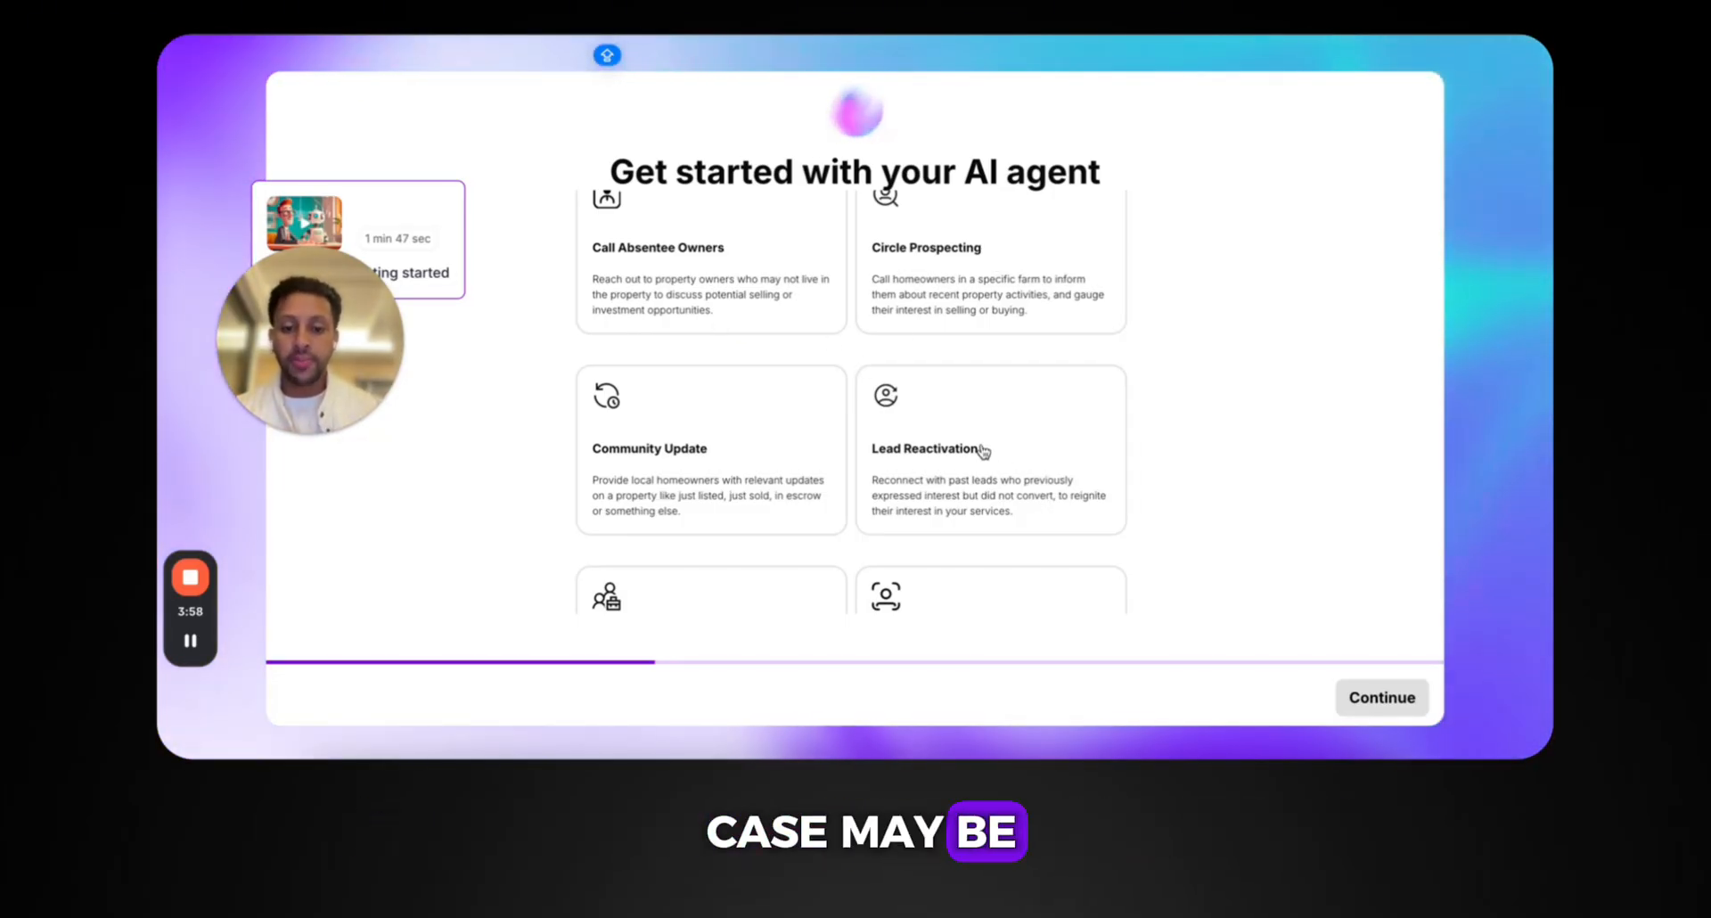
scroll(983, 451, "down", 5)
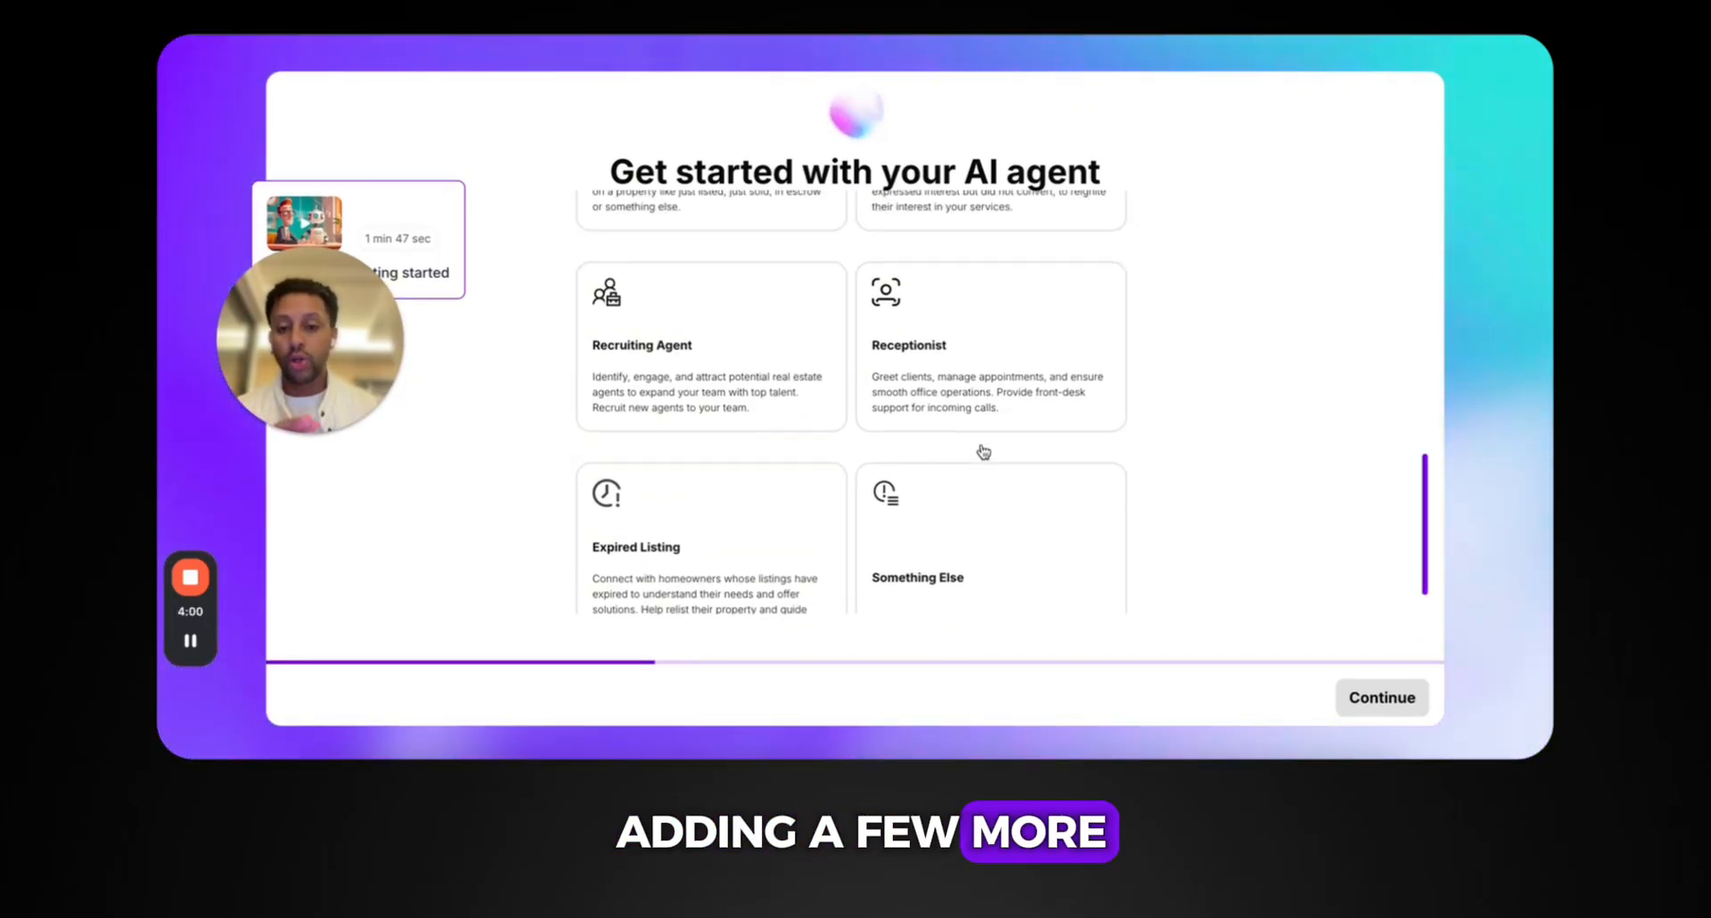
scroll(983, 451, "up", 3)
scroll(983, 451, "up", 1)
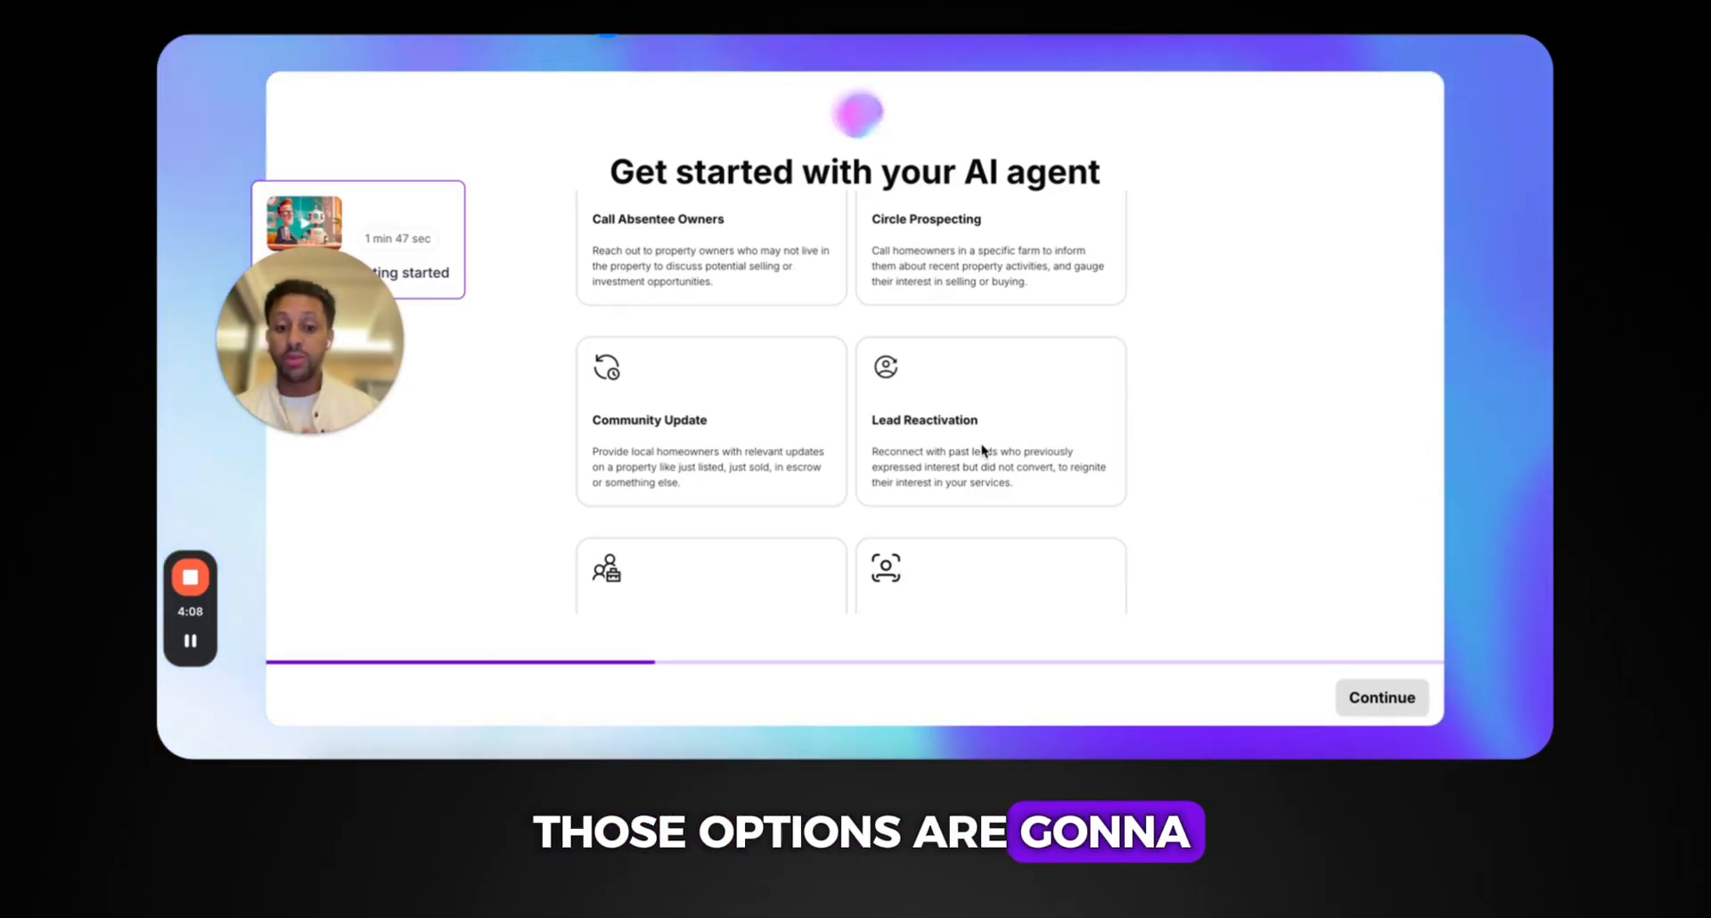
scroll(982, 450, "up", 2)
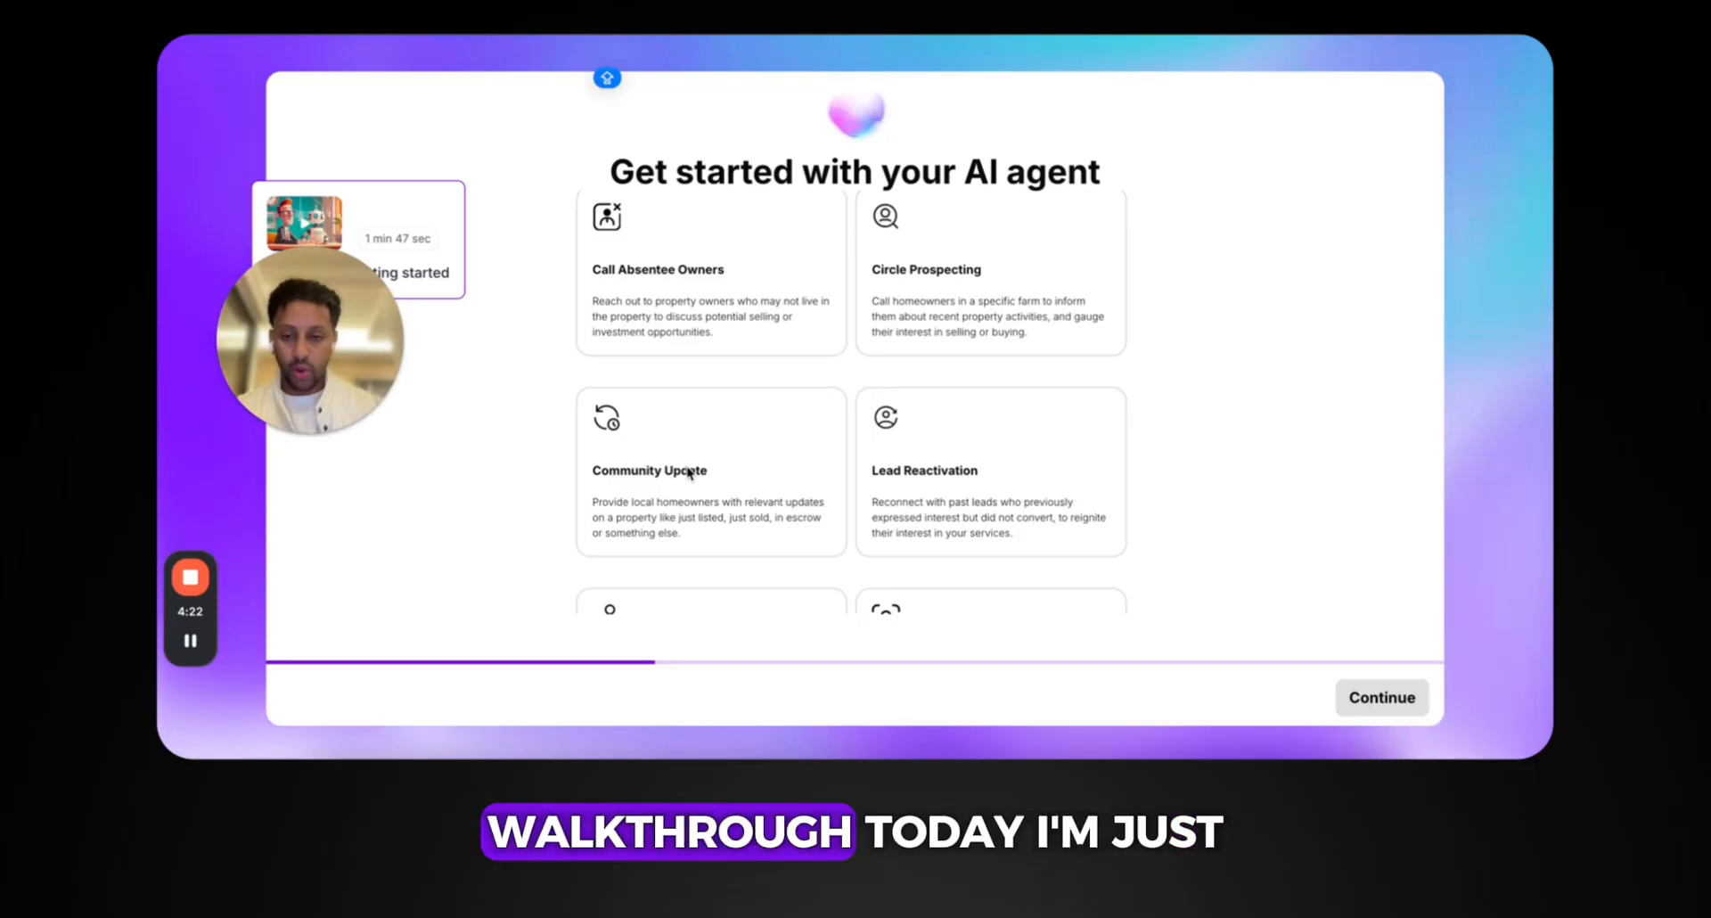
Choose the Community Update objective with status Just sold and a suggested Lafayette, LA street address, then continue.
left_click(689, 472)
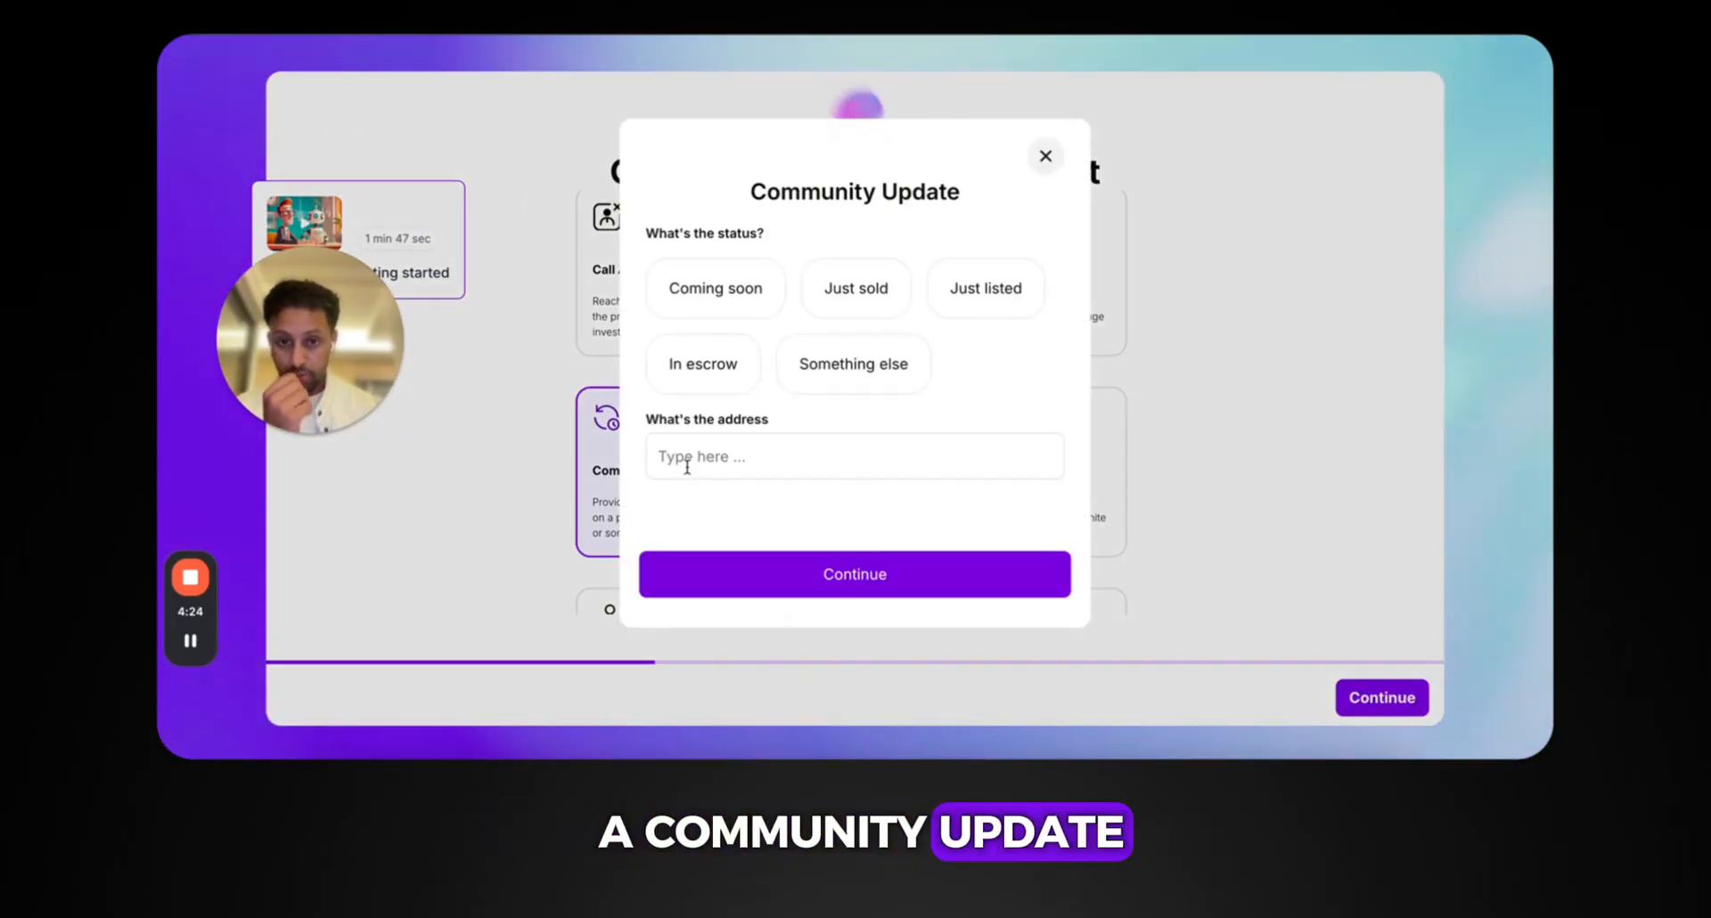
left_click(860, 291)
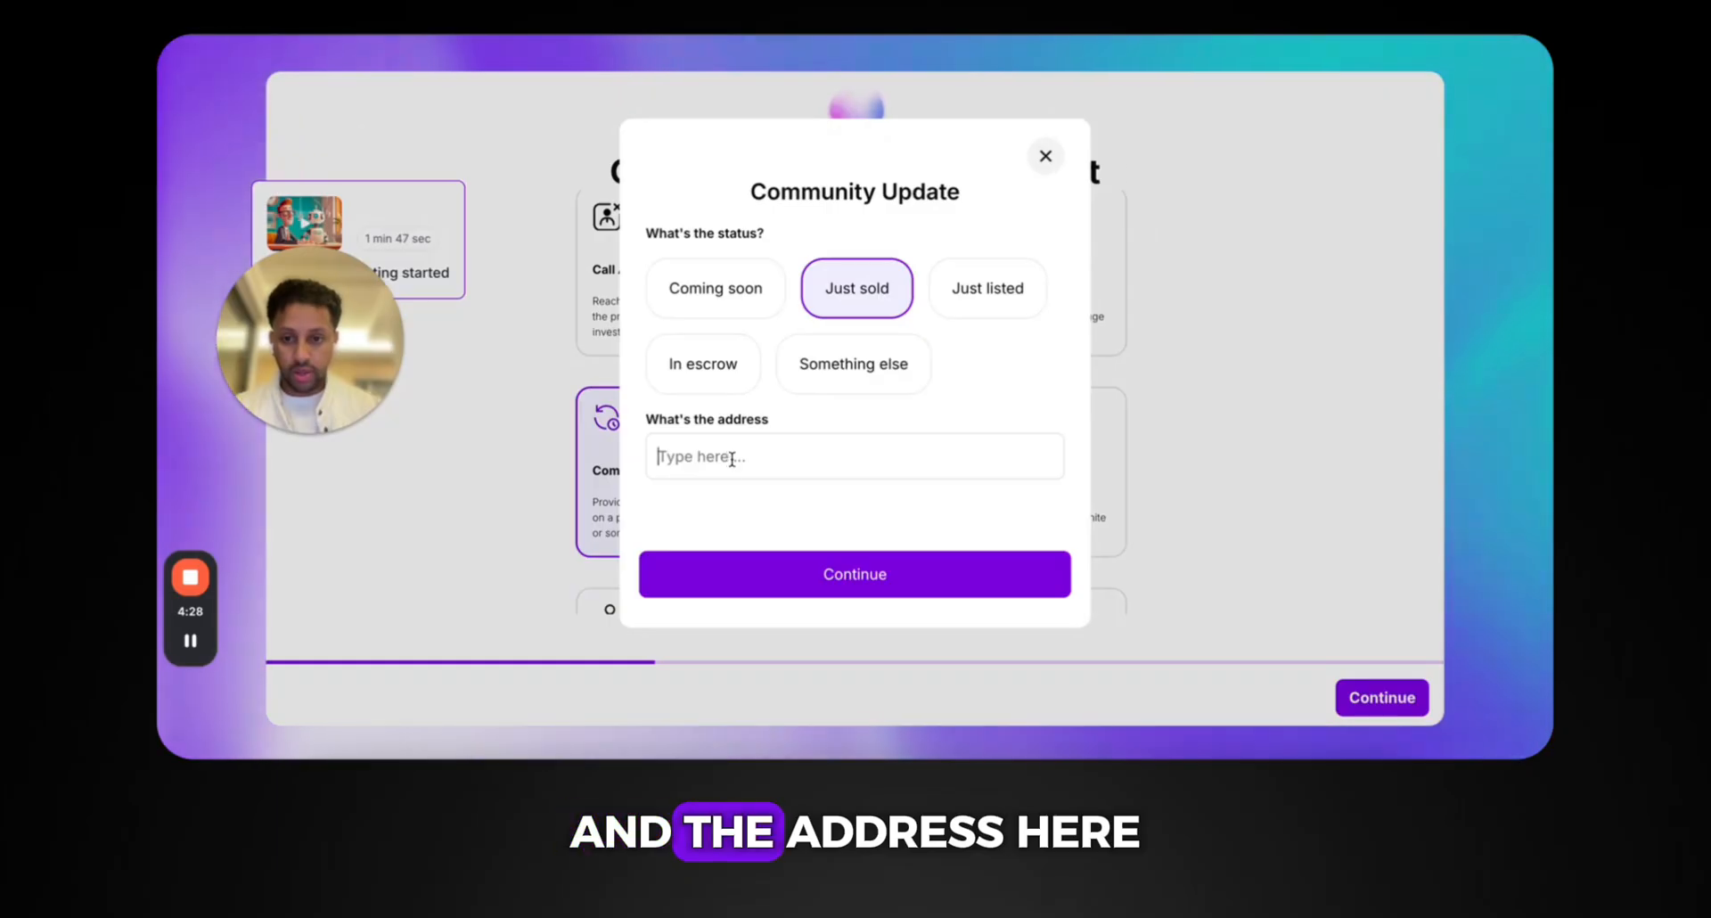
type("12")
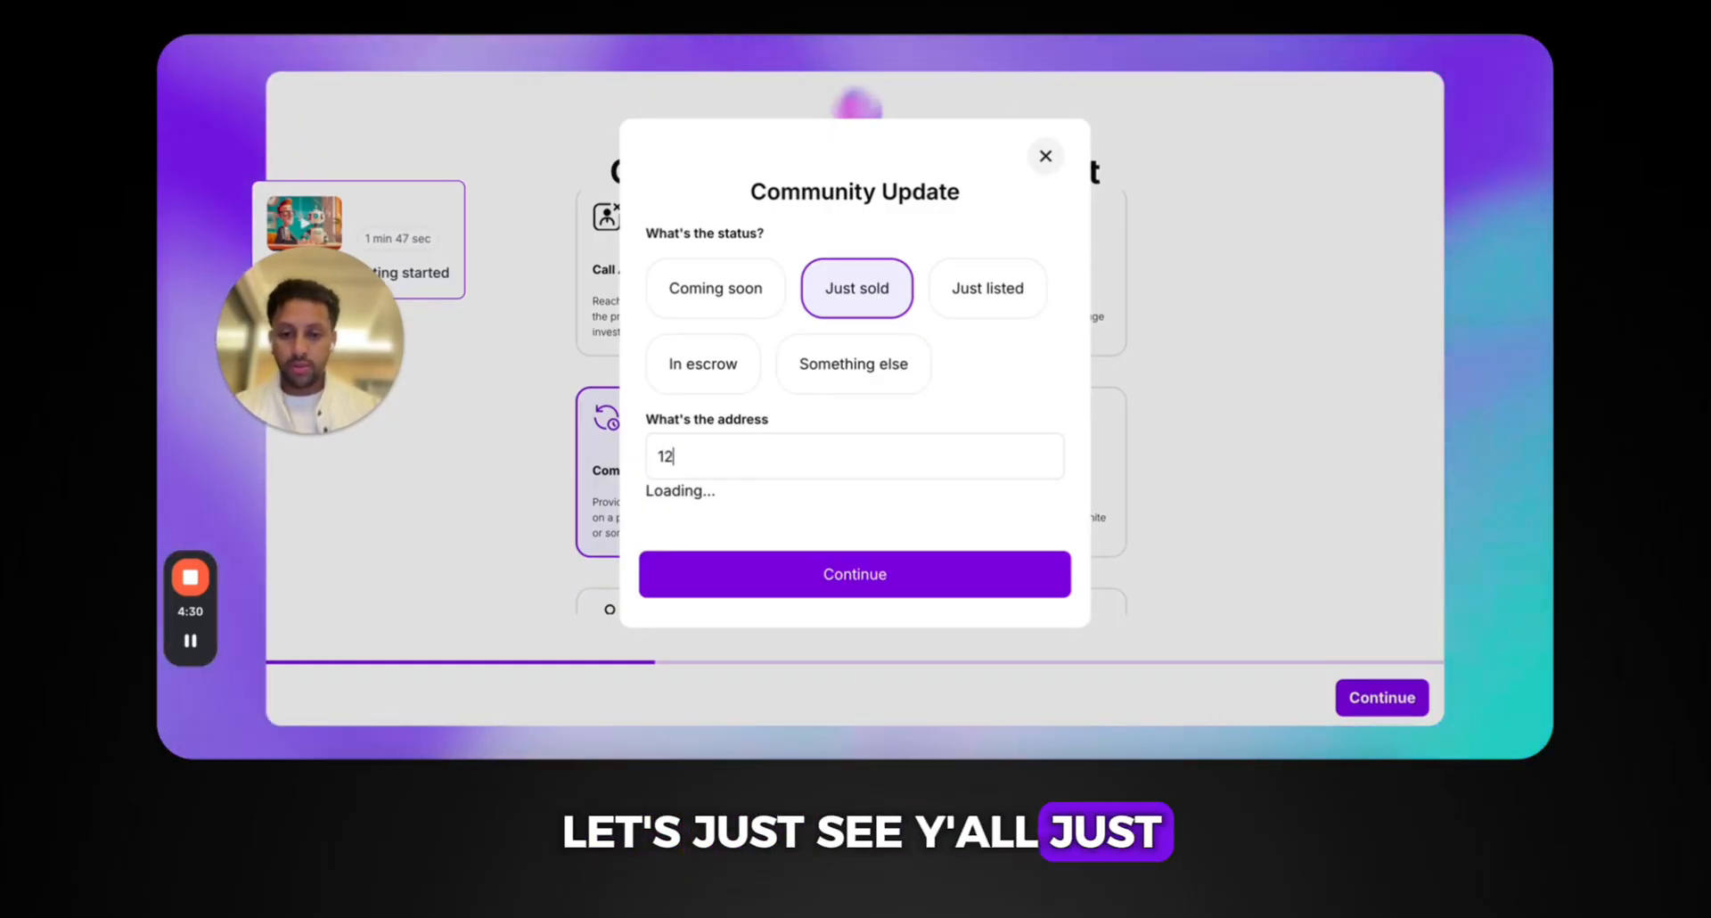
type("3 NOAH stre")
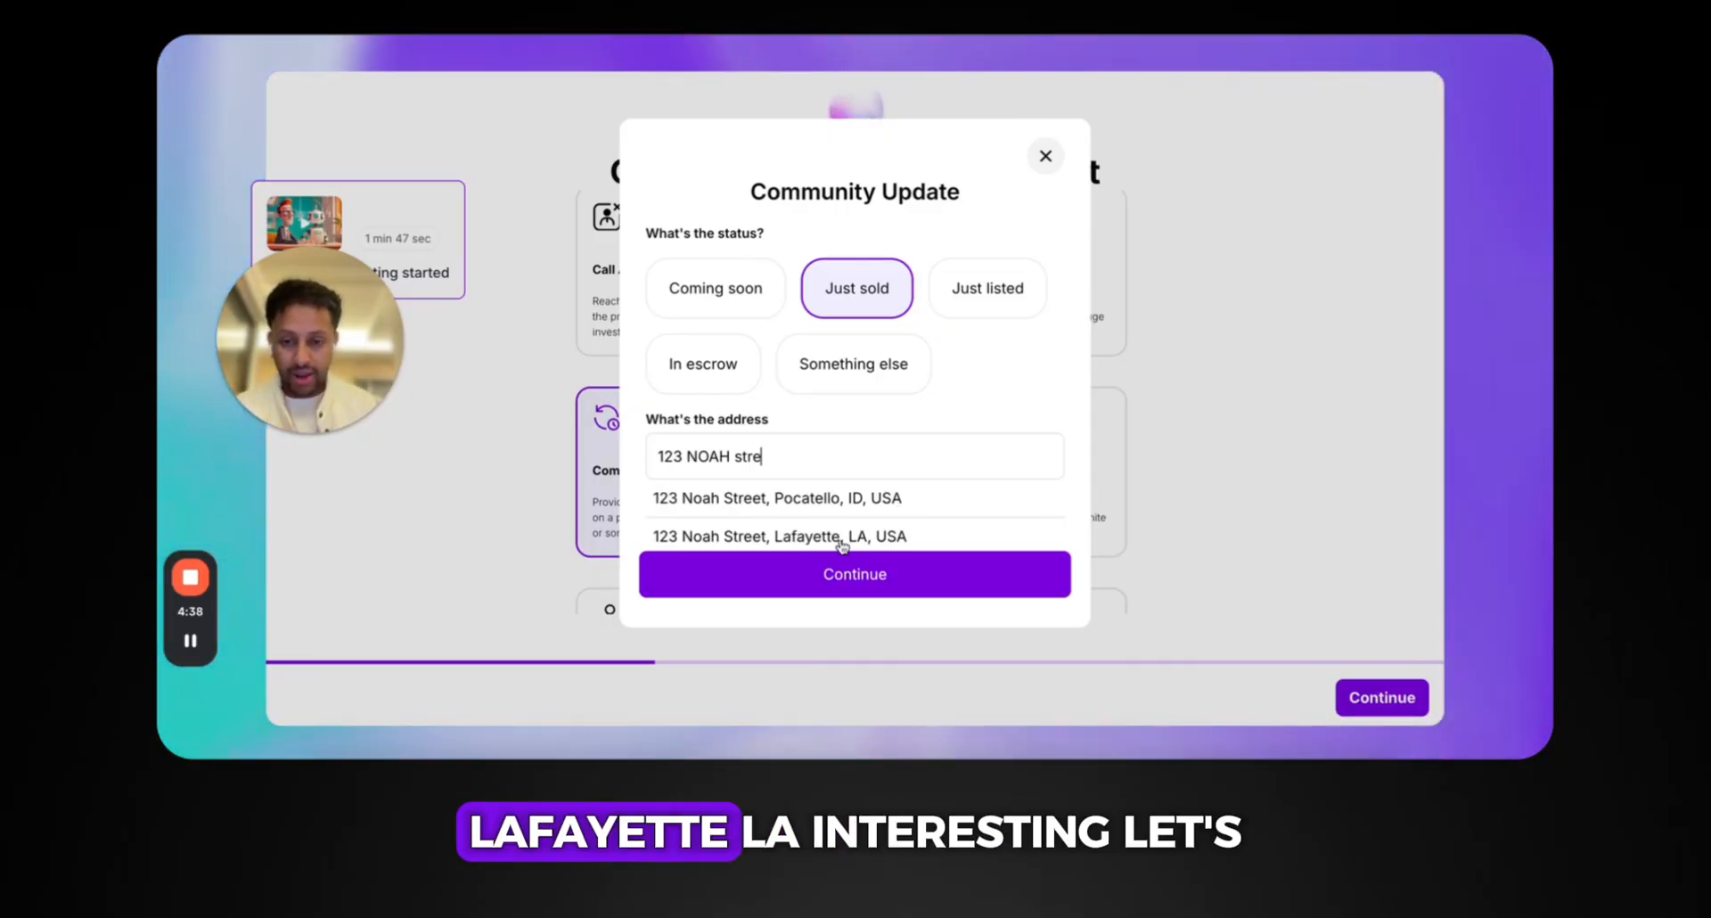
left_click(788, 536)
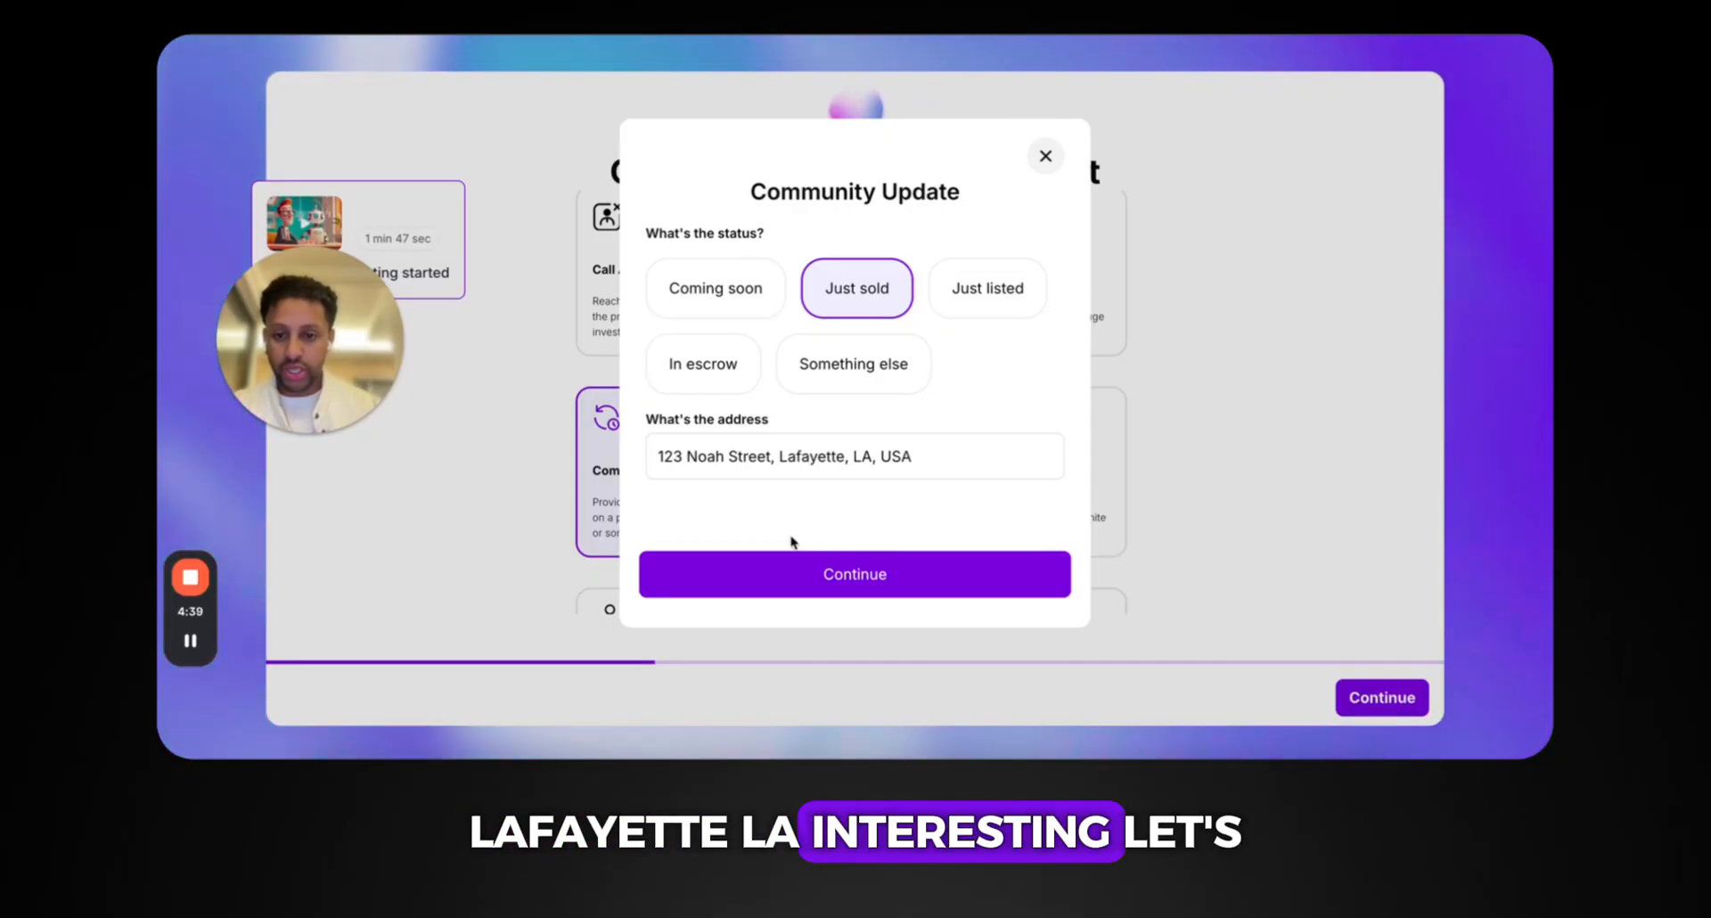
left_click(896, 588)
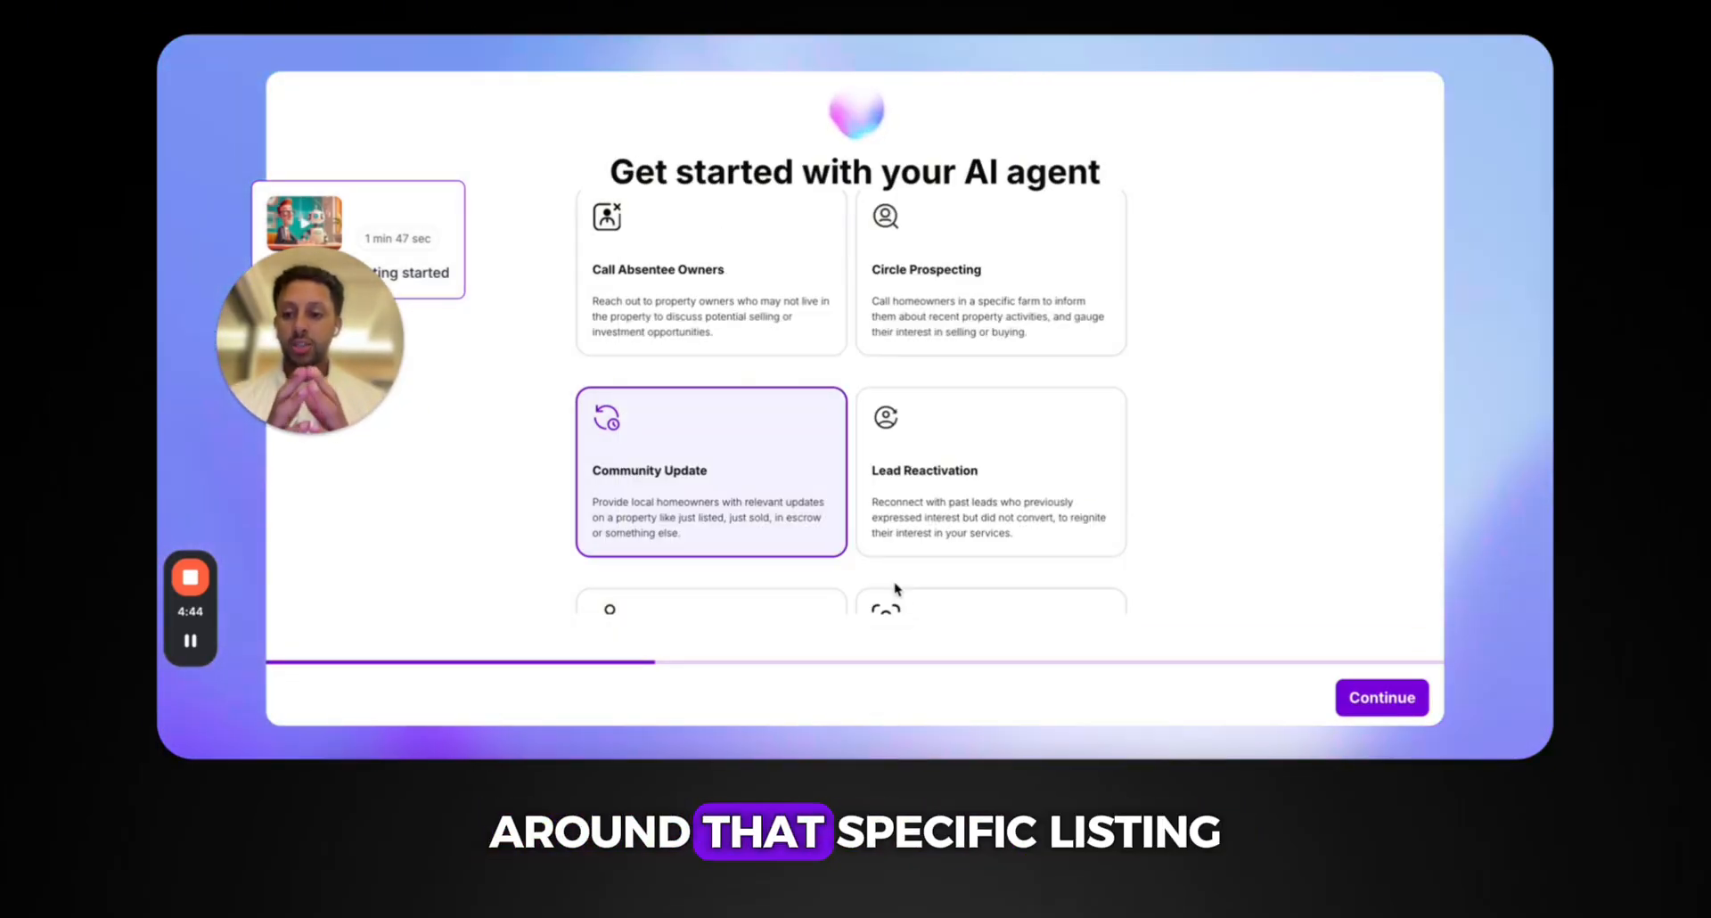
left_click(1368, 694)
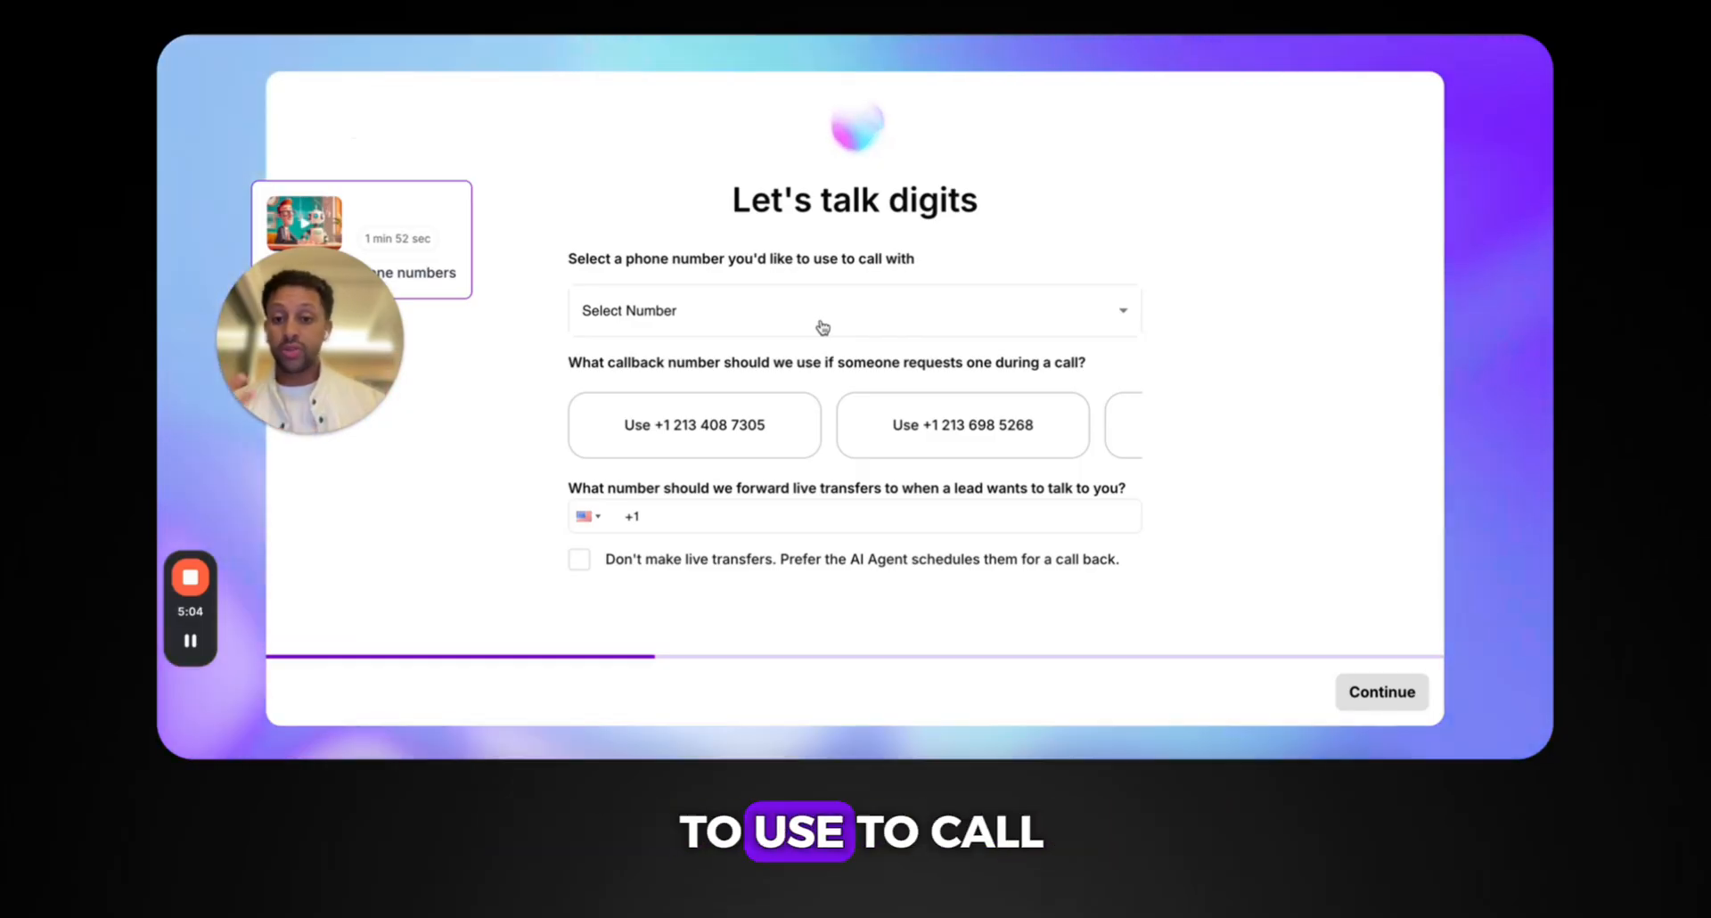
left_click(825, 325)
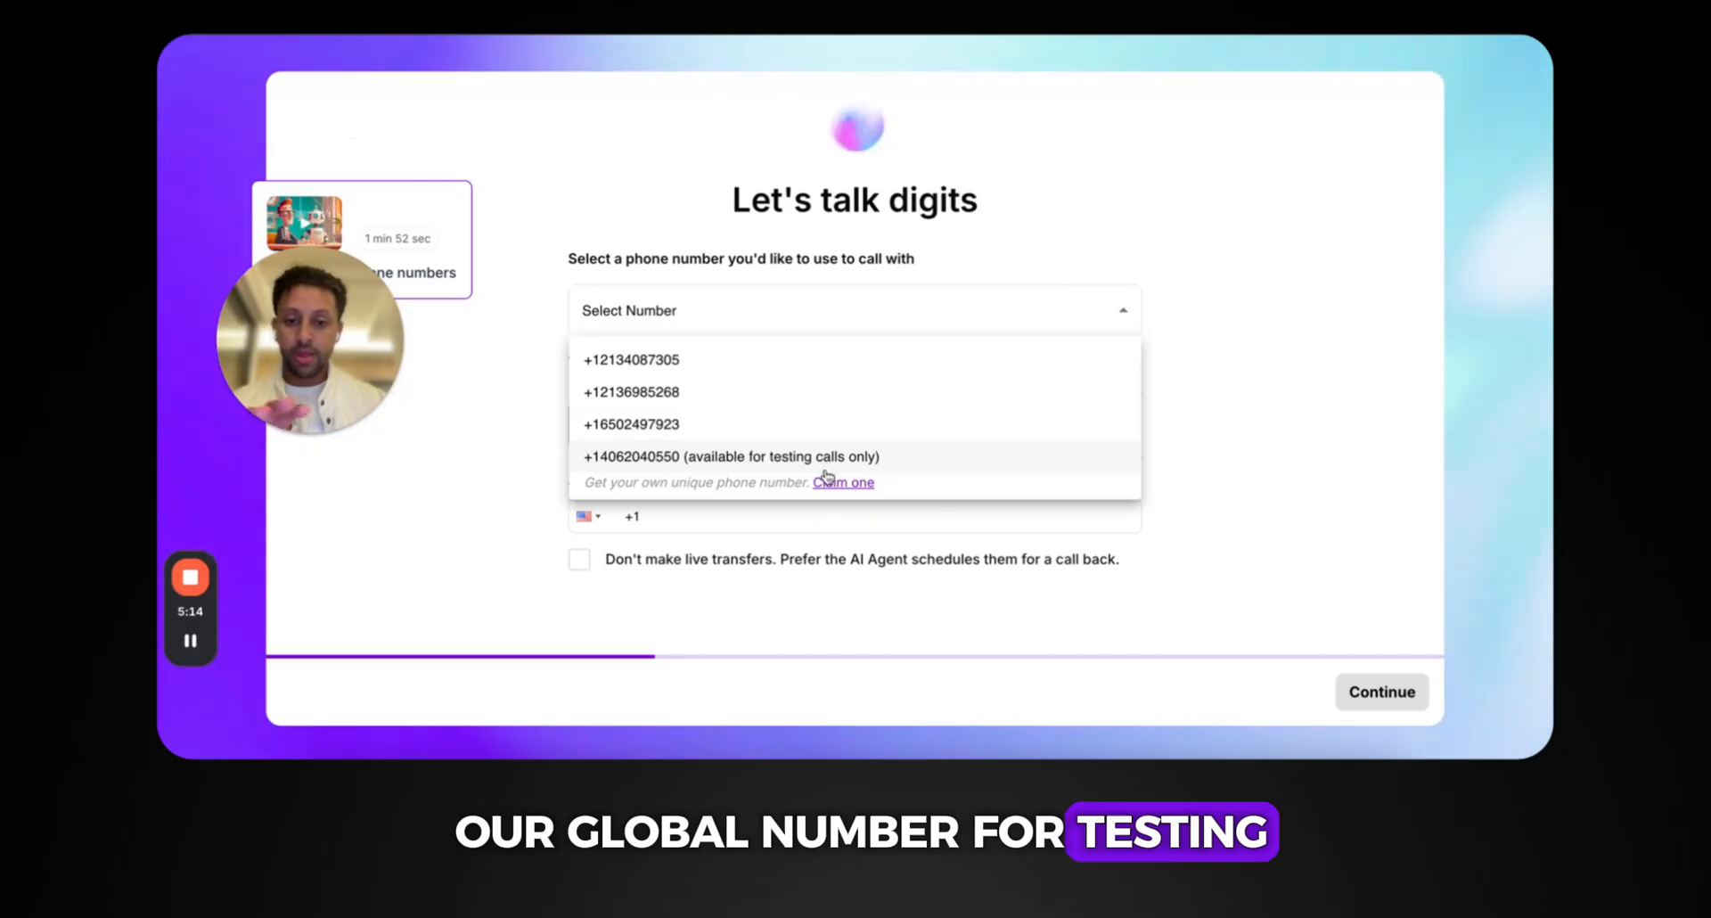
left_click(832, 484)
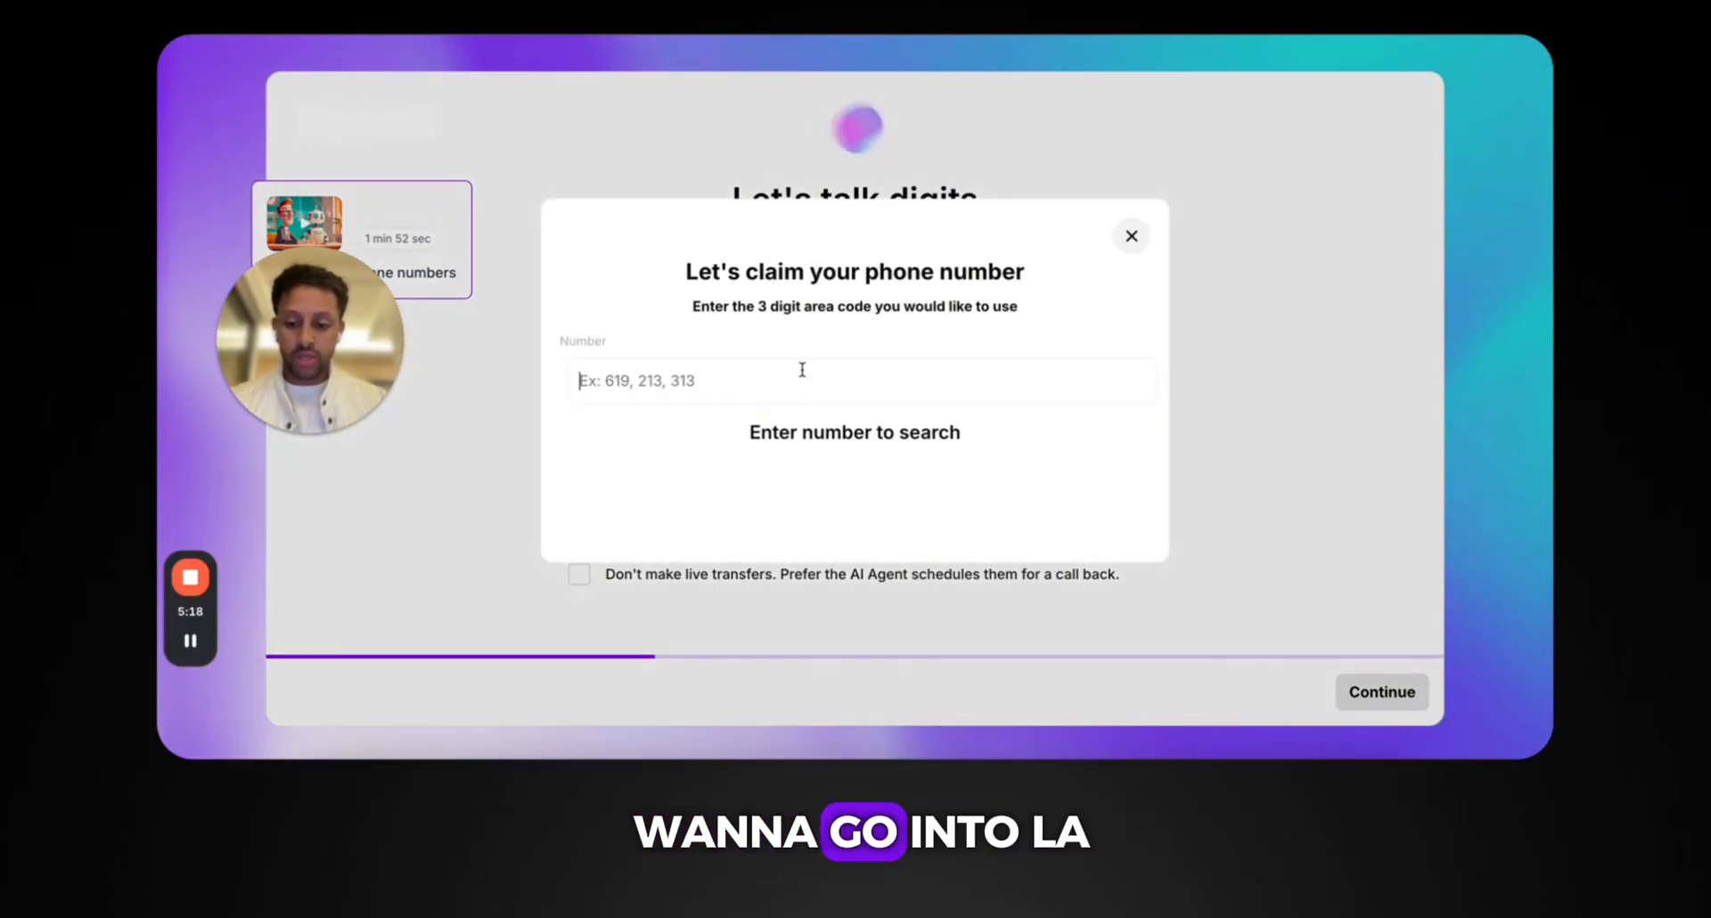
type("213")
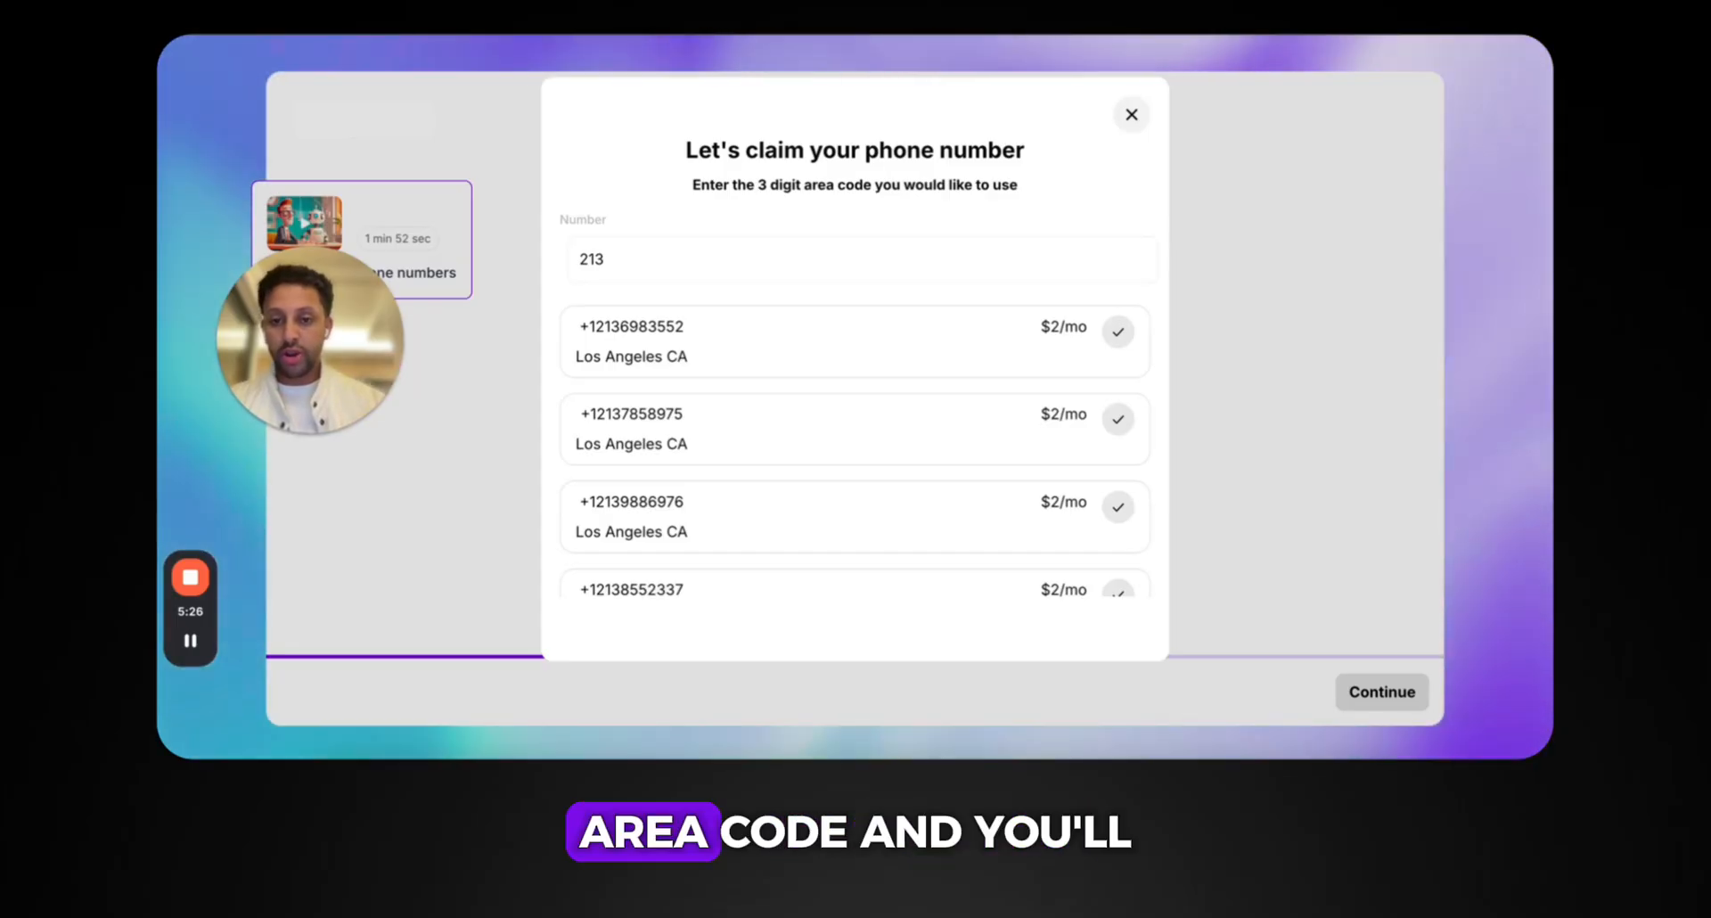
key("BackSpace")
key("BackSpace")
key("BackSpace")
left_click(1131, 237)
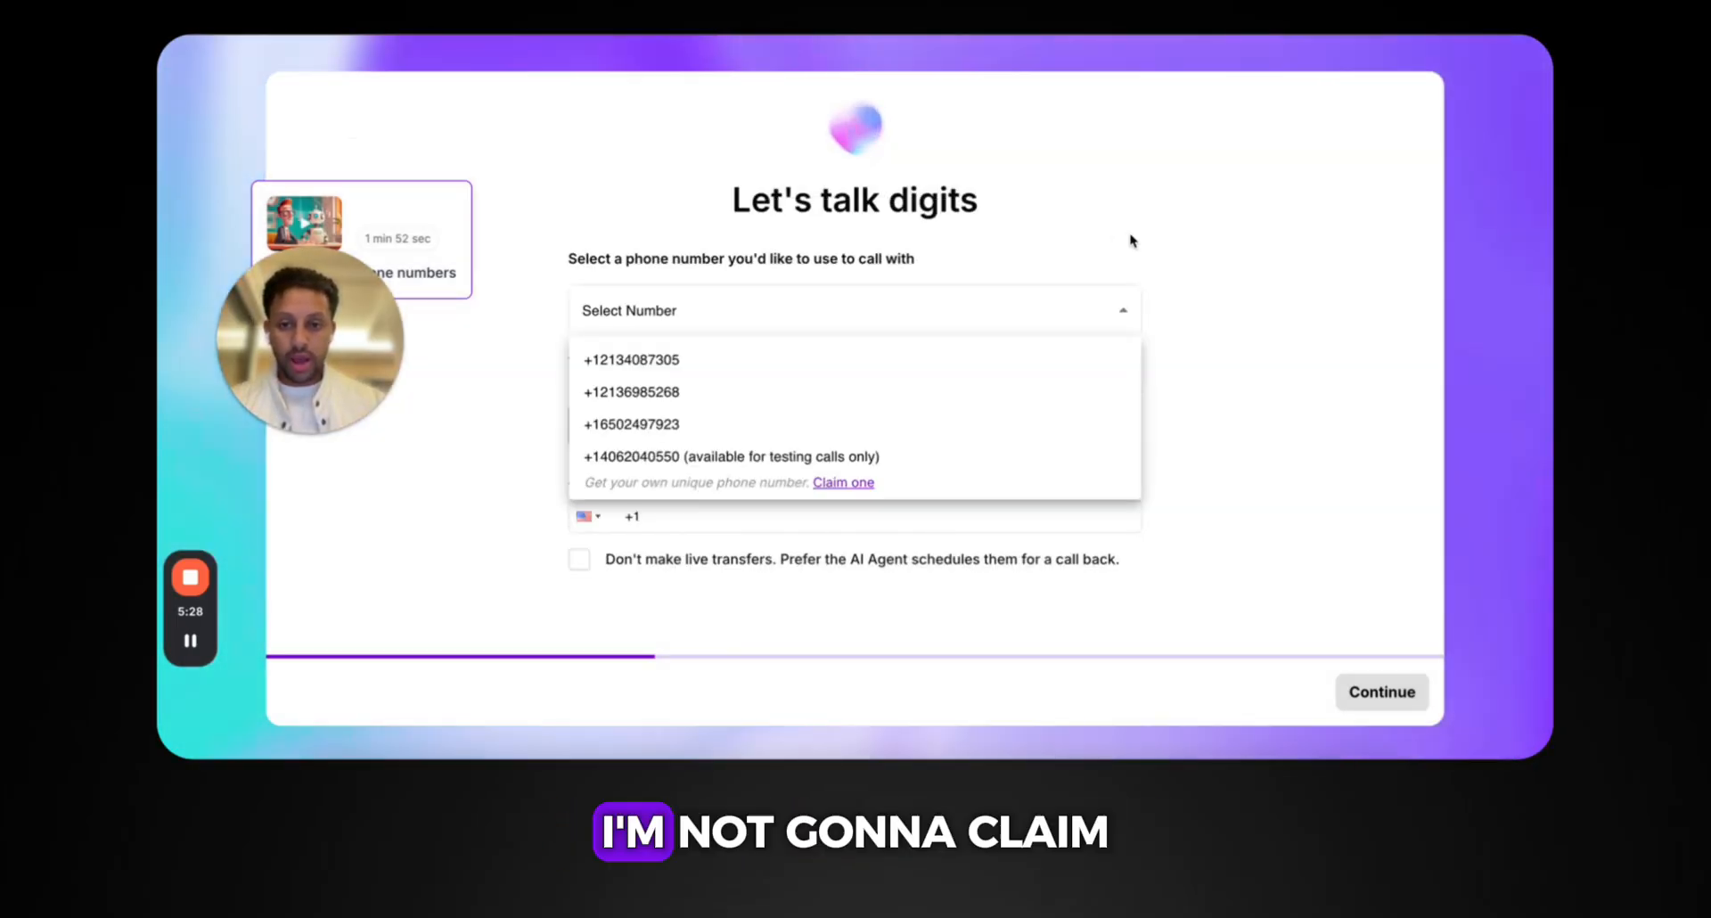
left_click(677, 394)
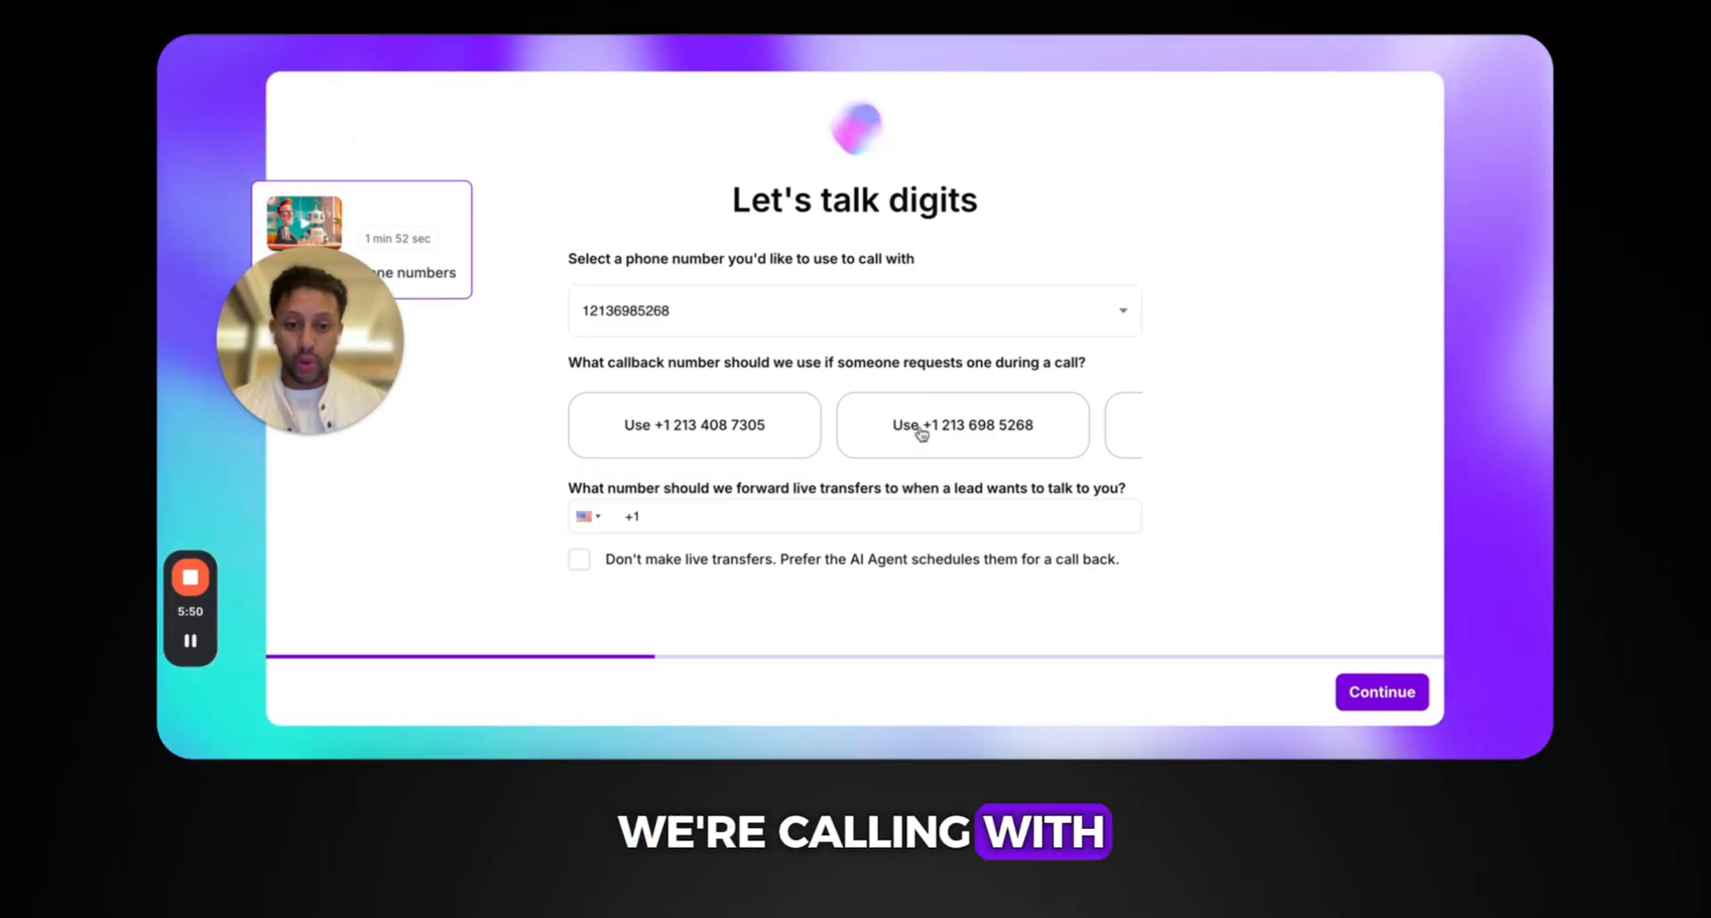
left_click(926, 431)
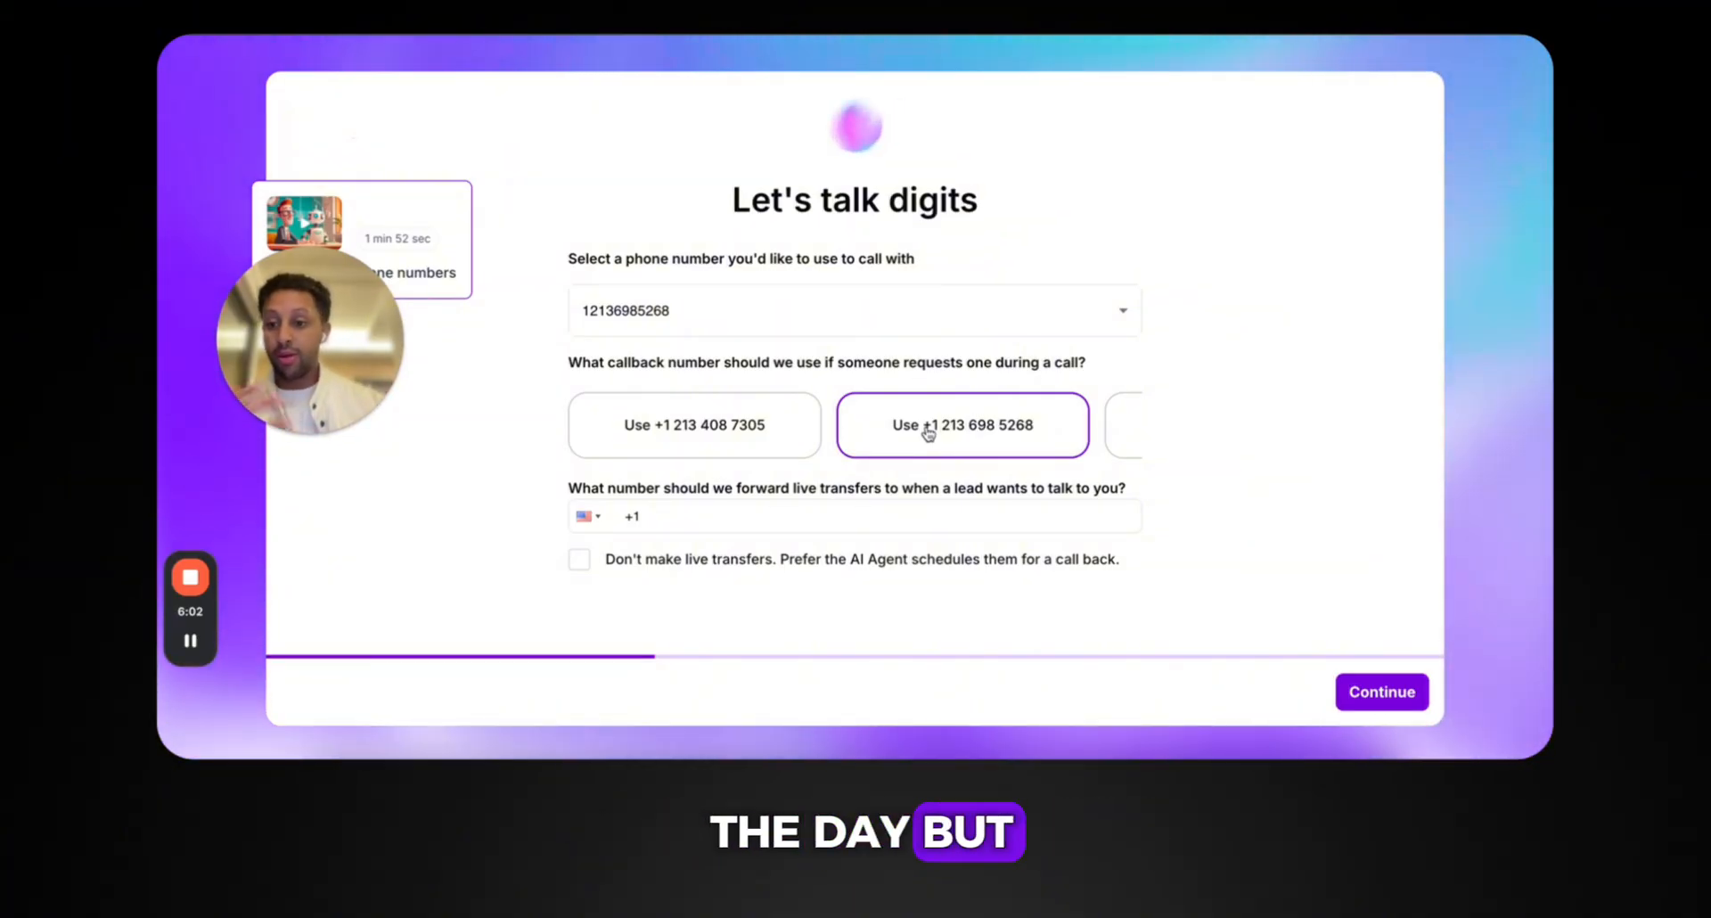
scroll(928, 432, "right", 3)
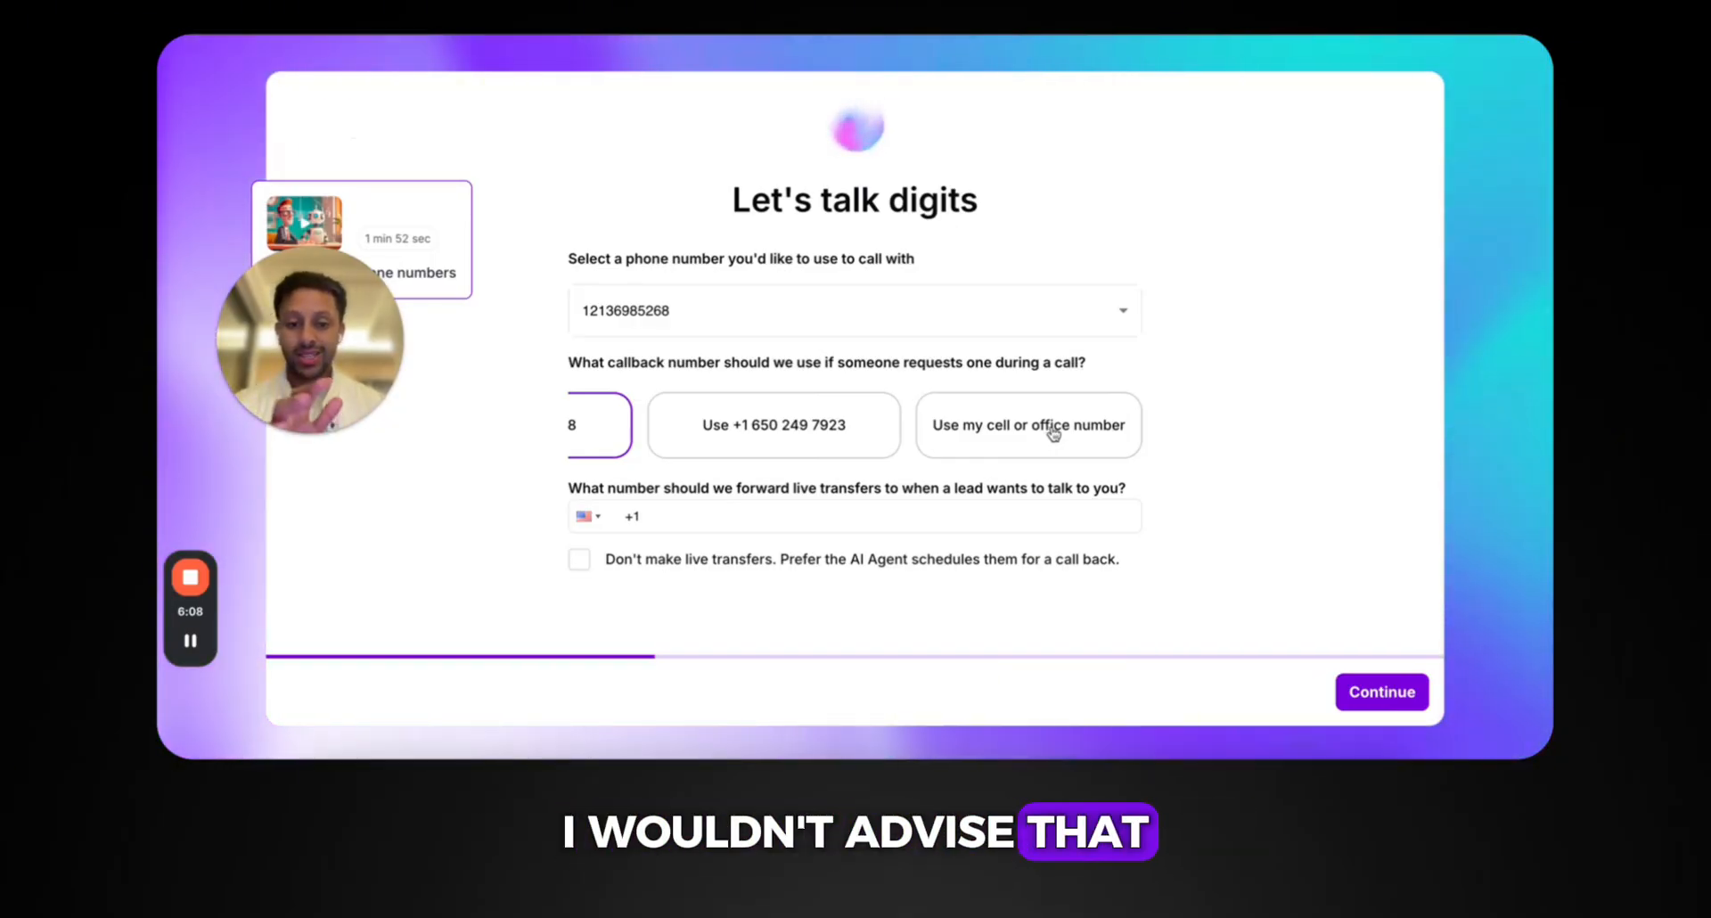
scroll(1053, 434, "left", 5)
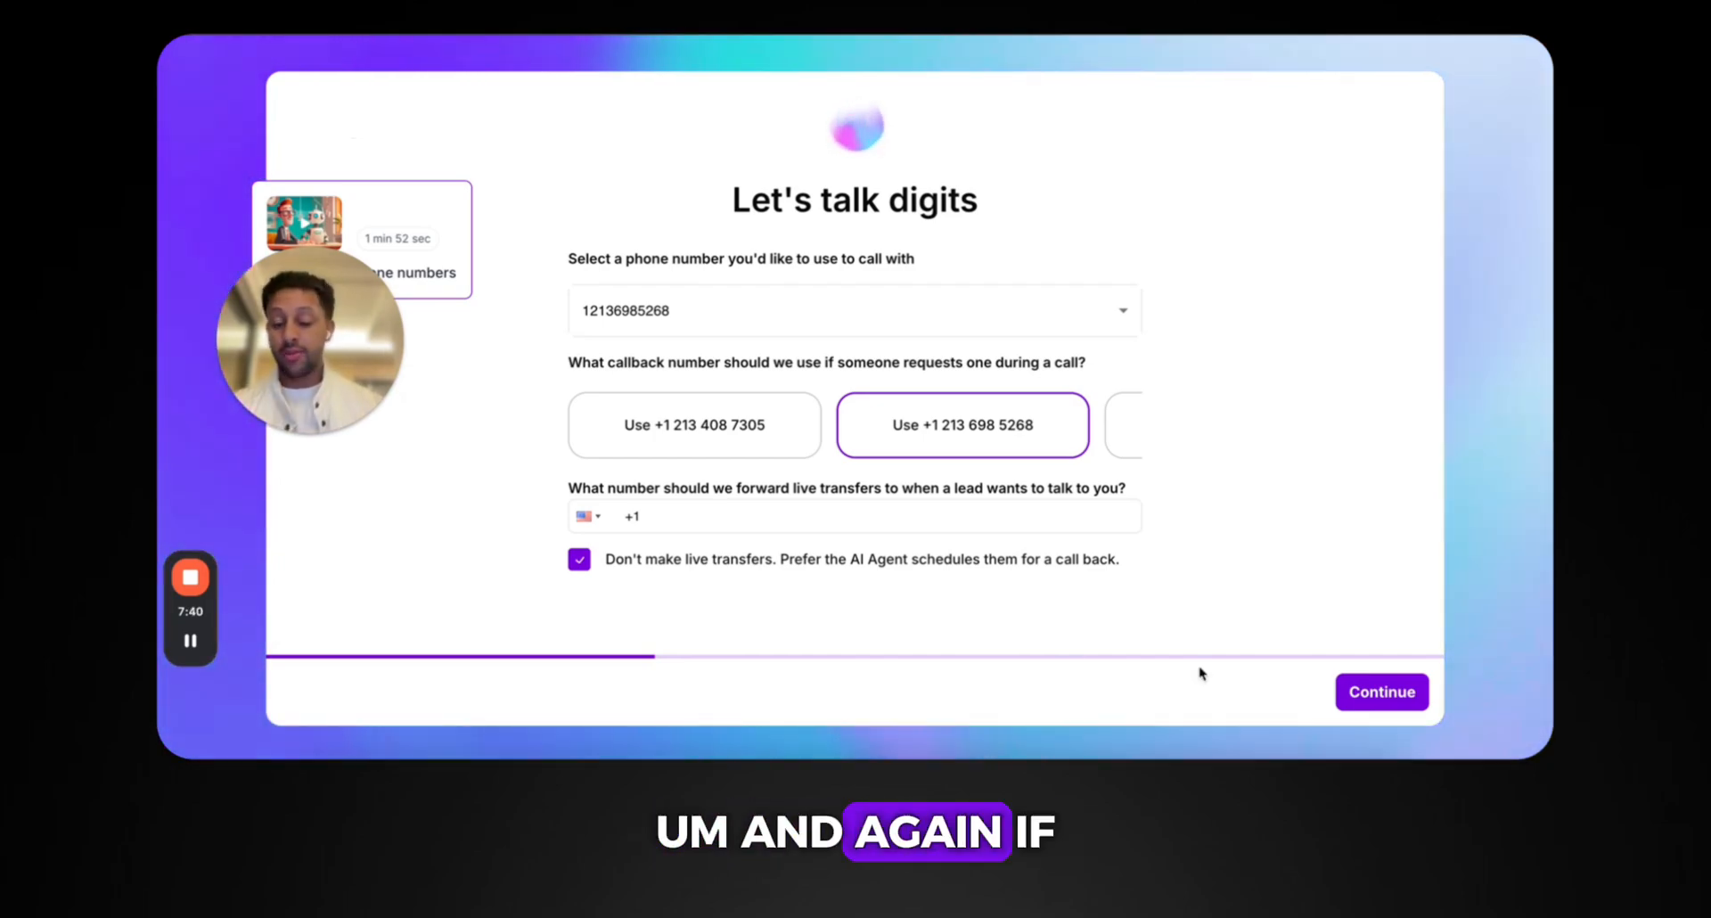
Opt out of live transfers so the agent schedules call-backs instead, then continue.
left_click(1372, 700)
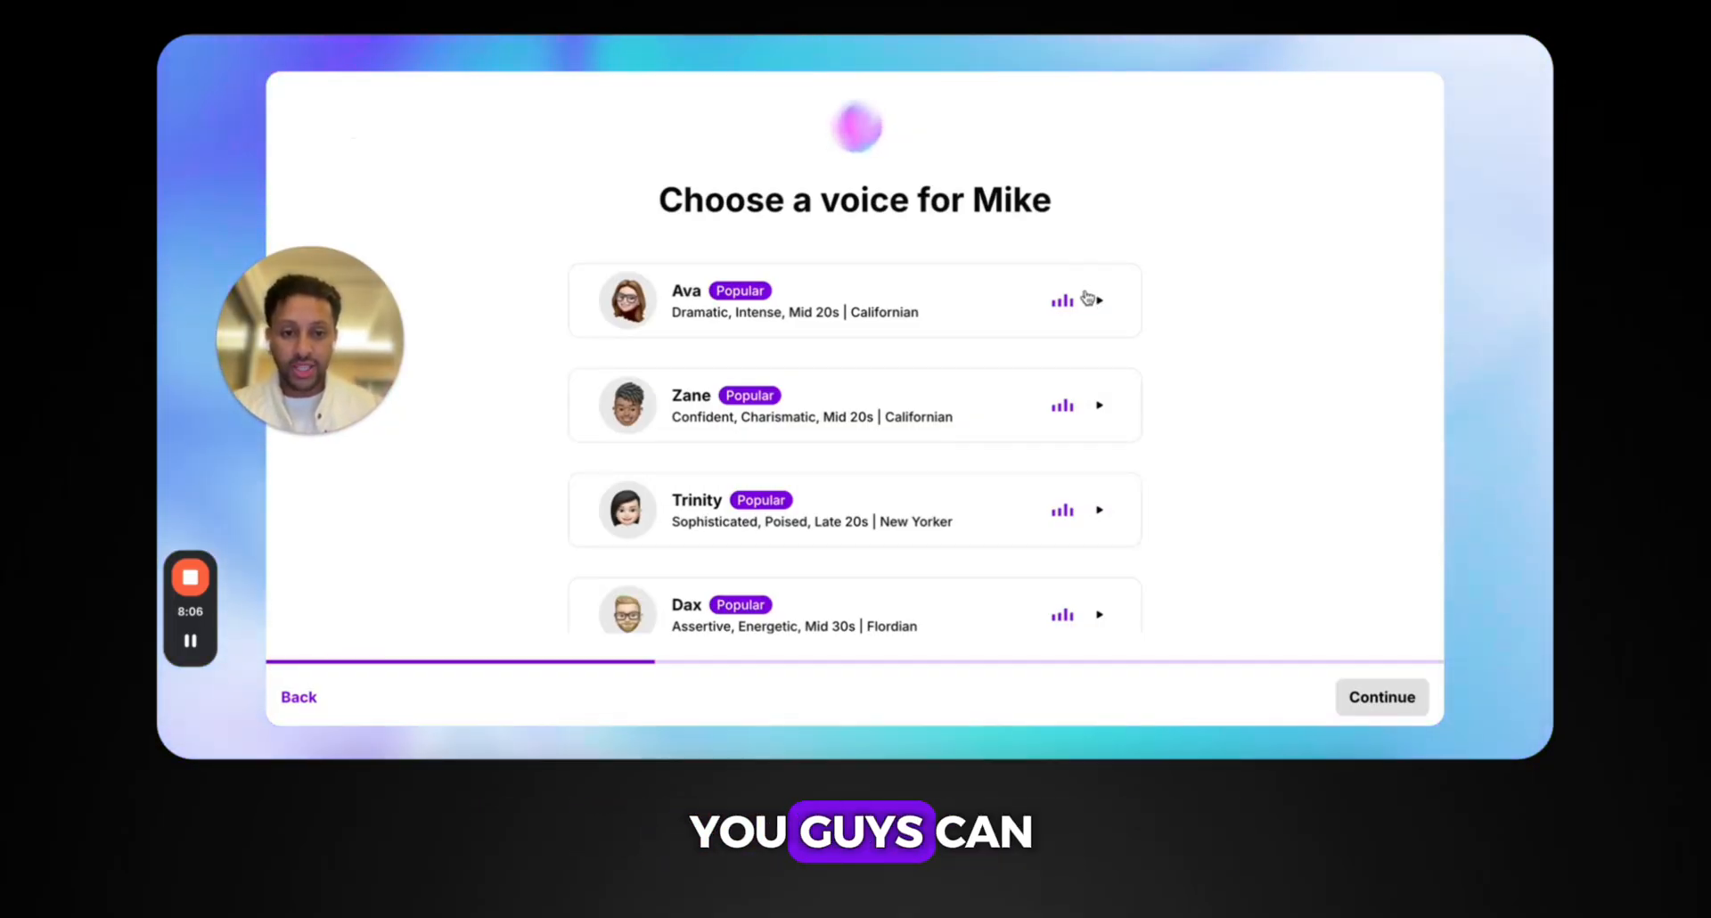
Preview the available voices by playing the Zane, Dax and Axel samples.
left_click(1100, 409)
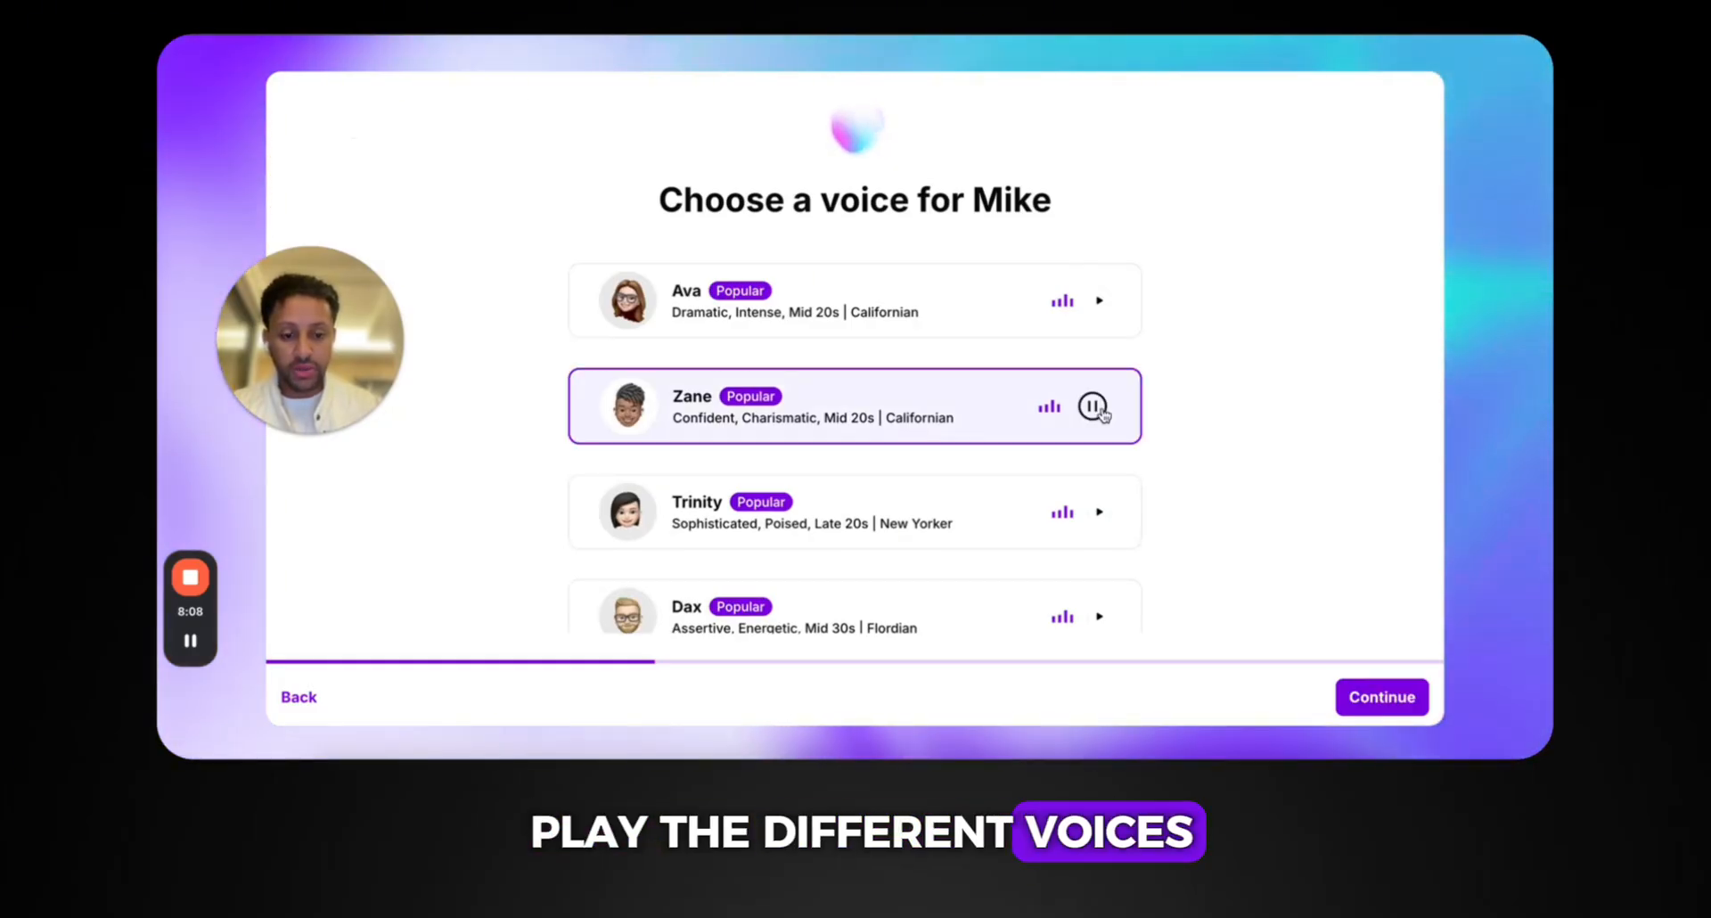
key("XF86AudioRaiseVolume")
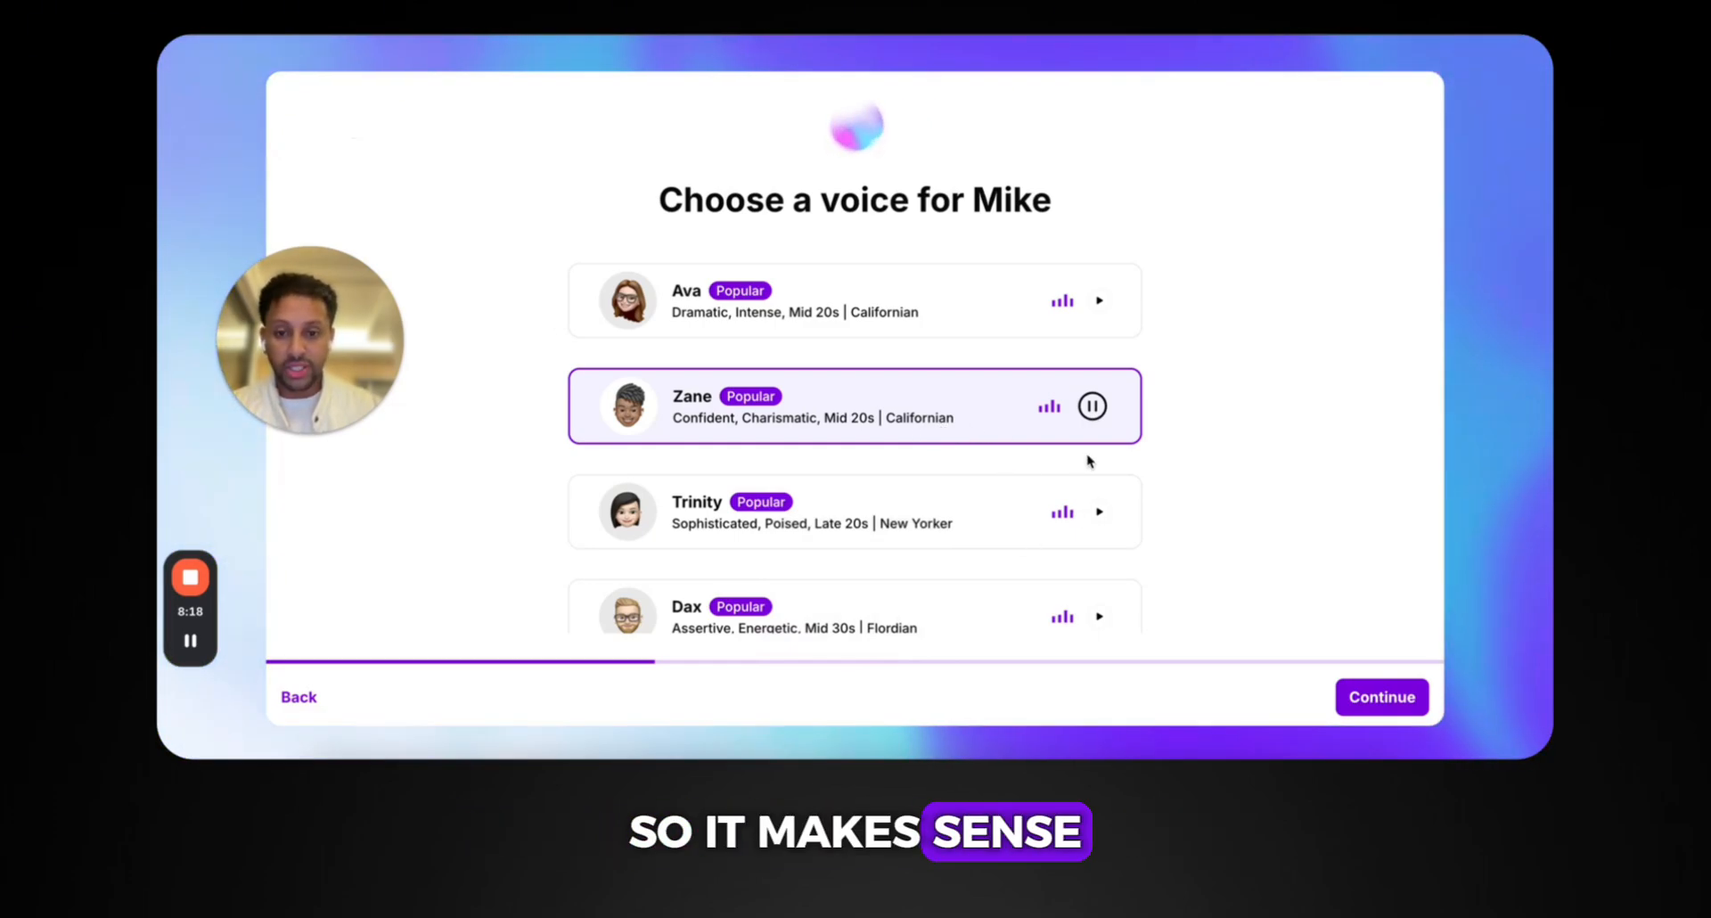
scroll(1093, 532, "down", 2)
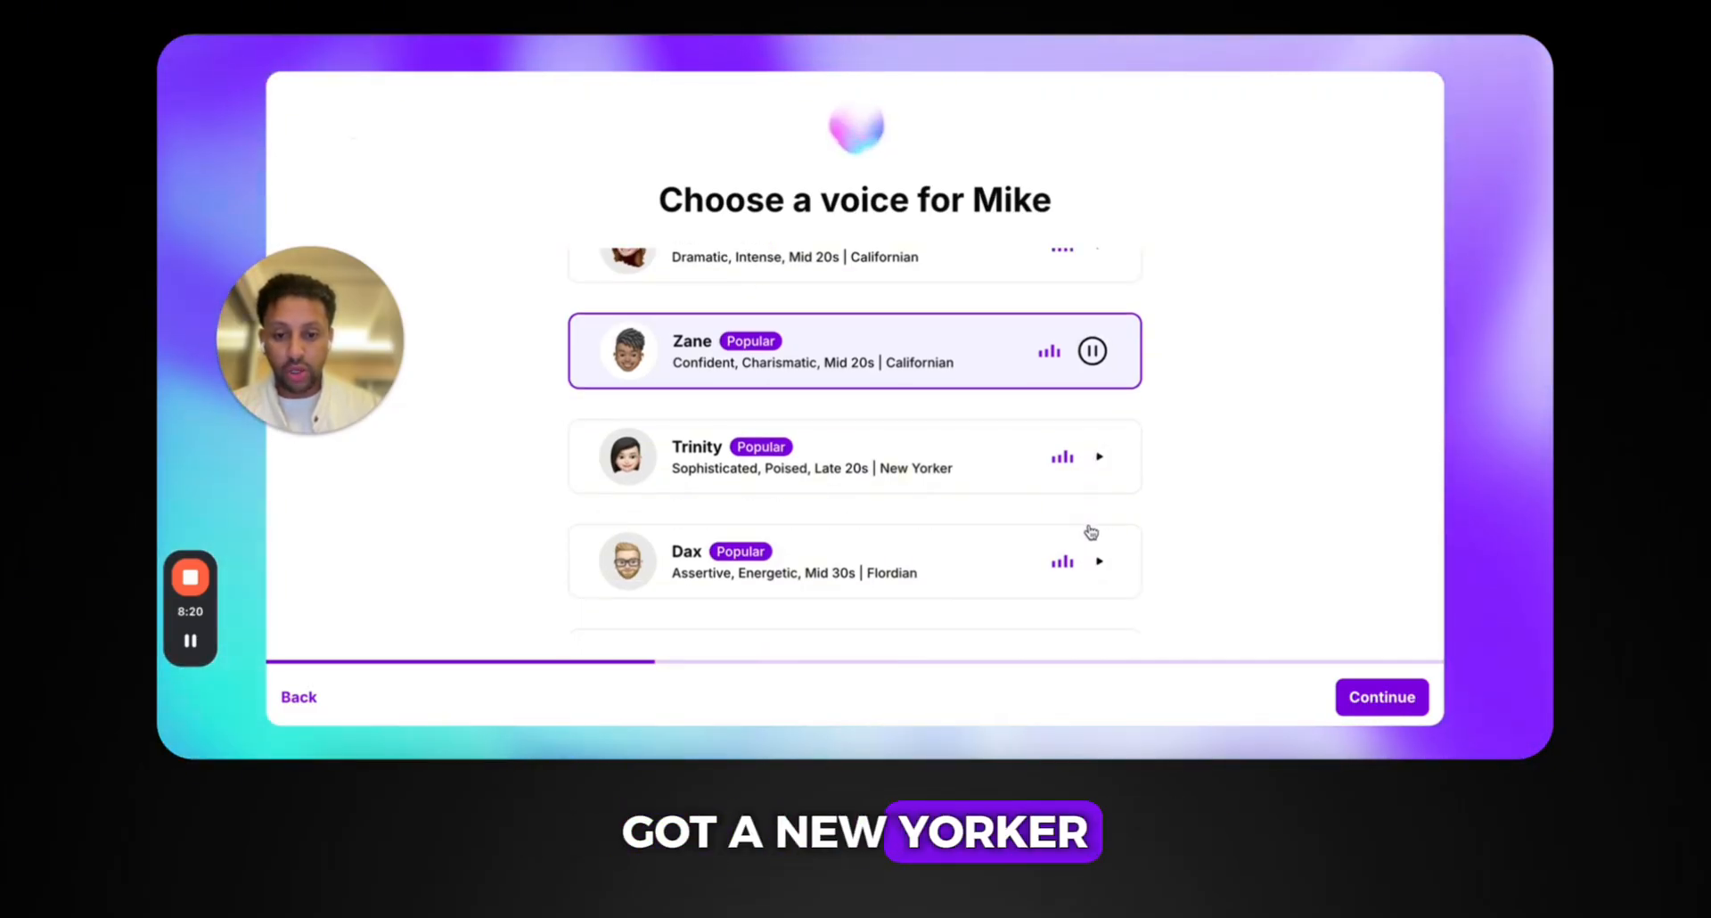
scroll(1064, 552, "down", 5)
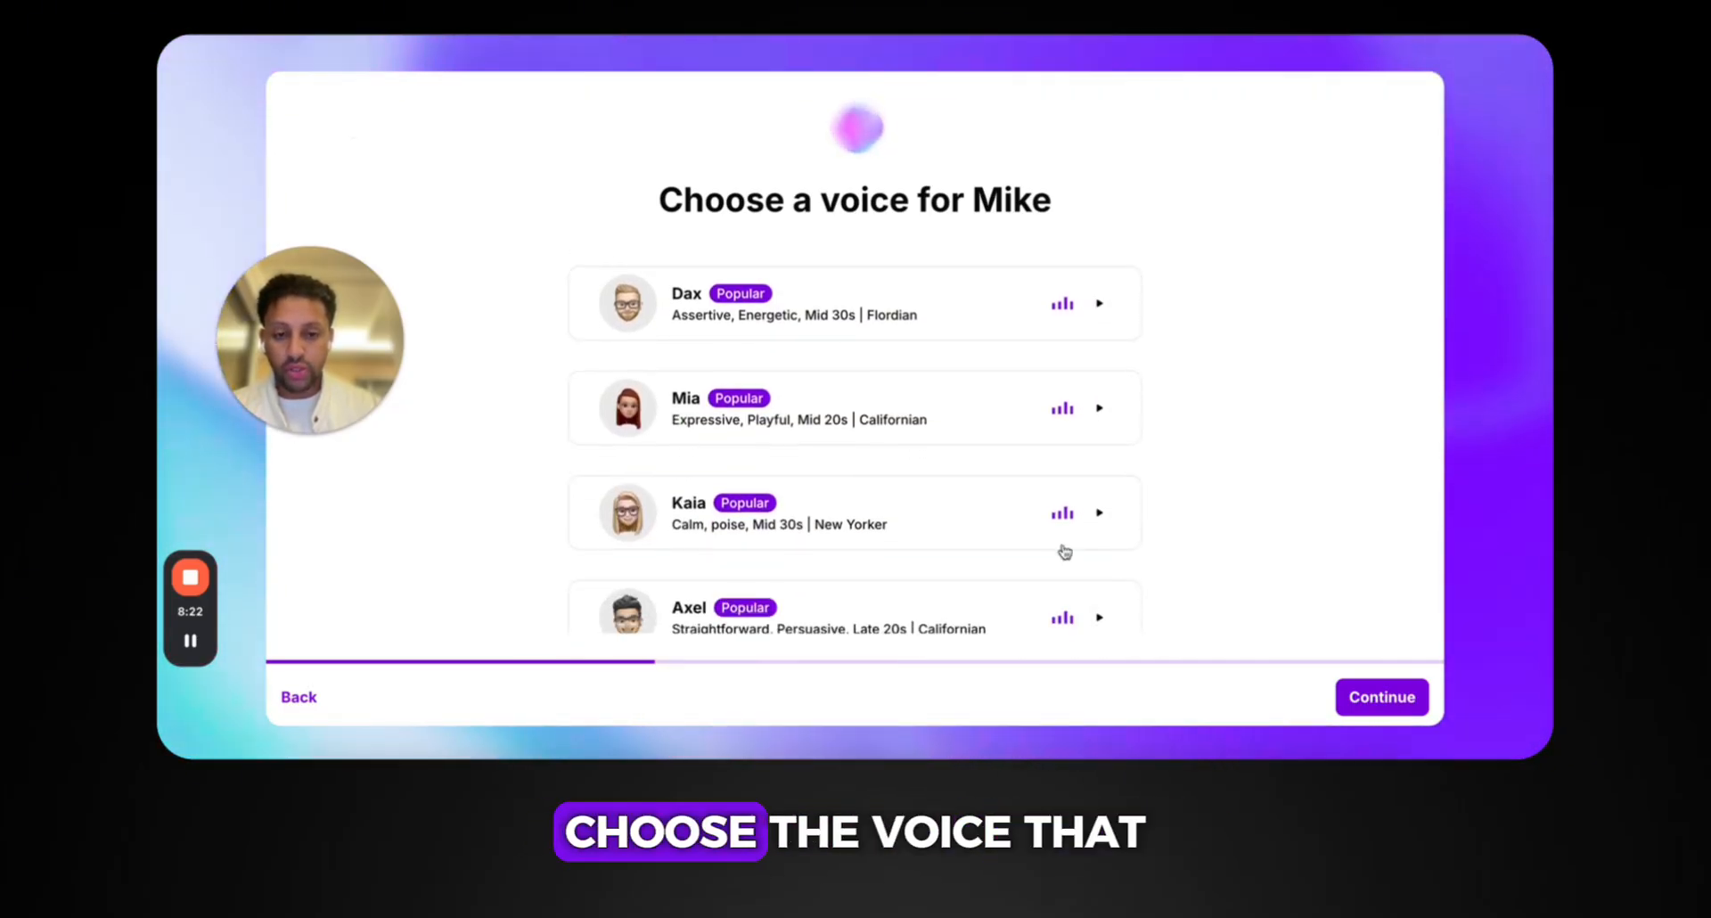
scroll(1065, 553, "up", 1)
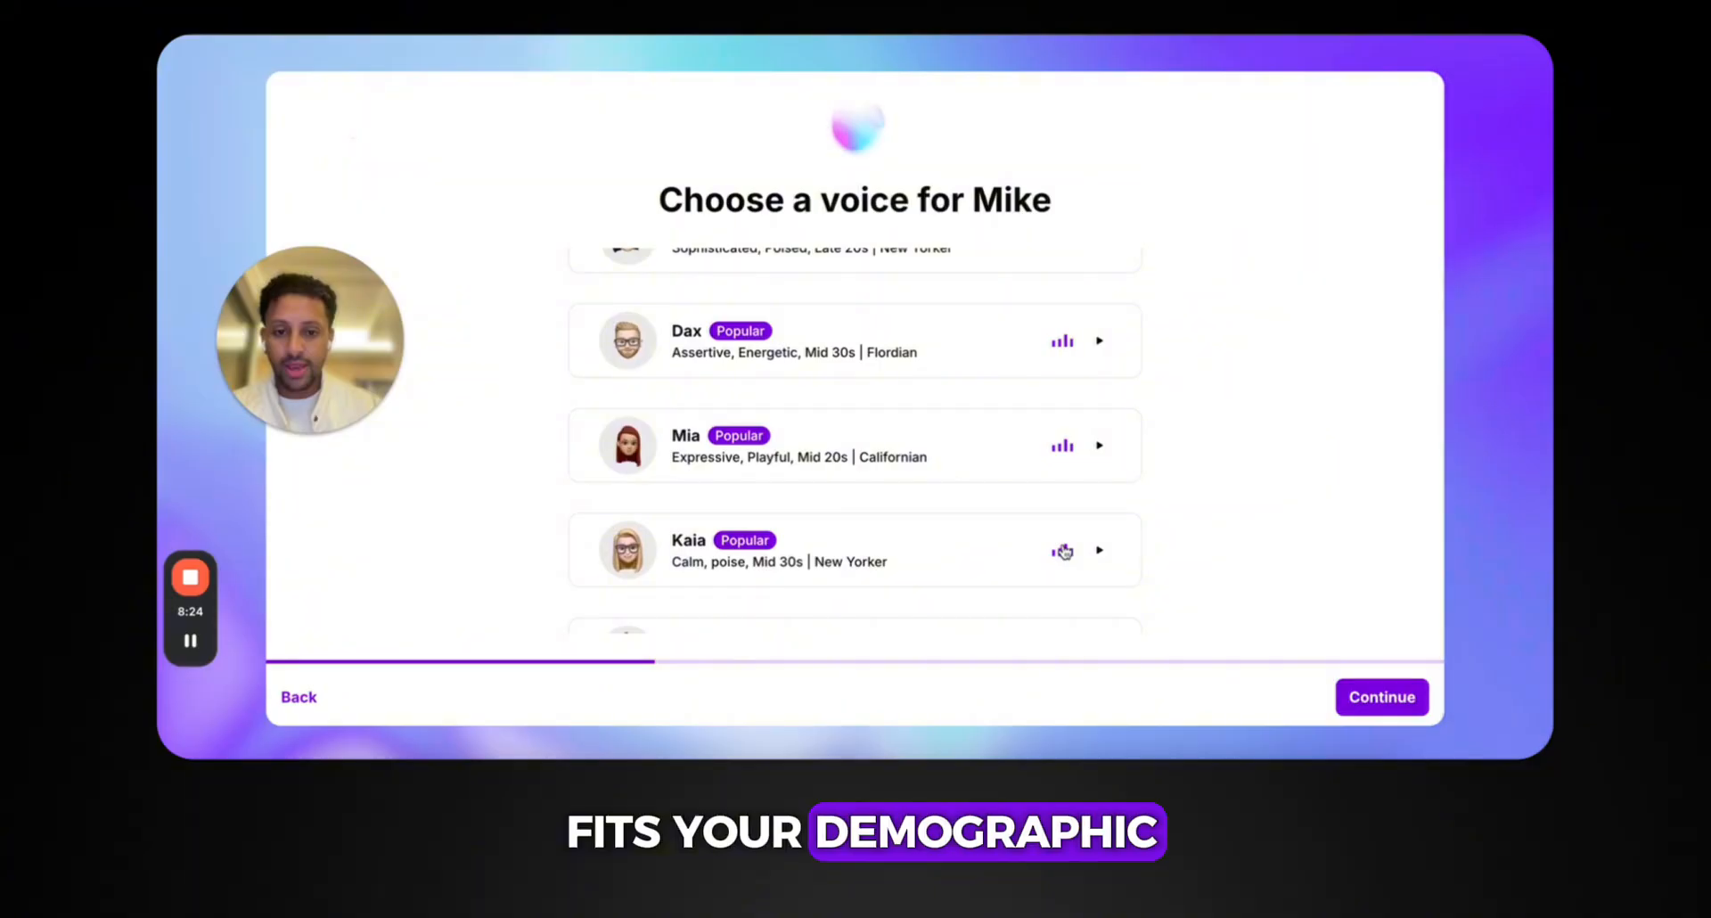
scroll(1065, 552, "up", 6)
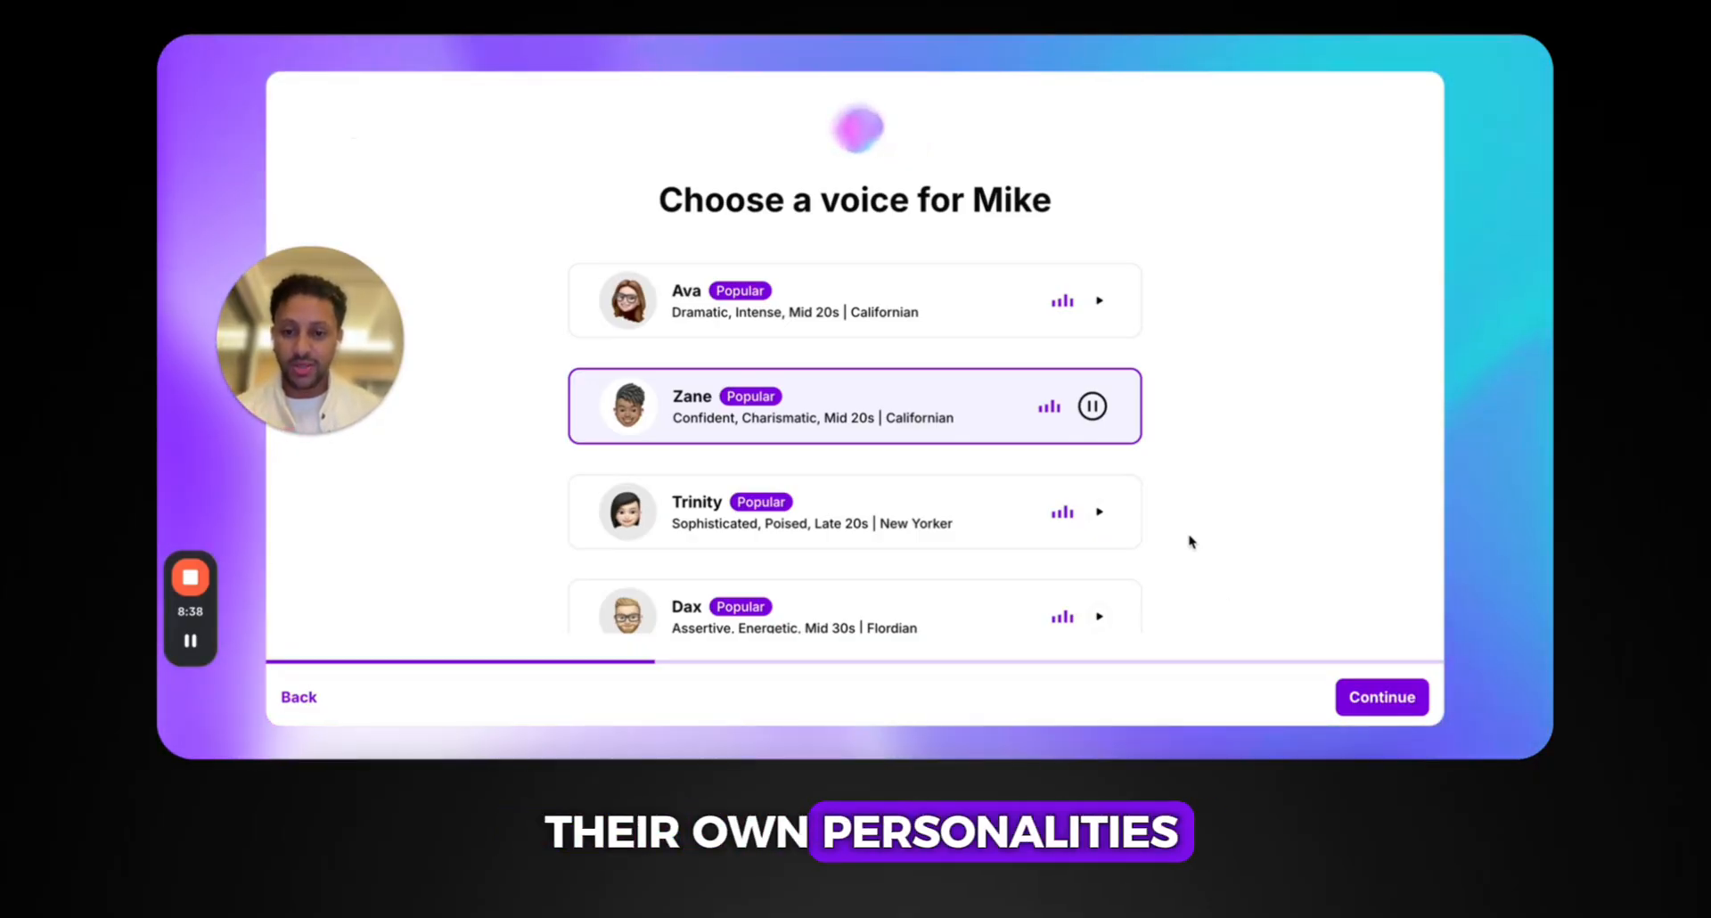
scroll(1084, 492, "down", 1)
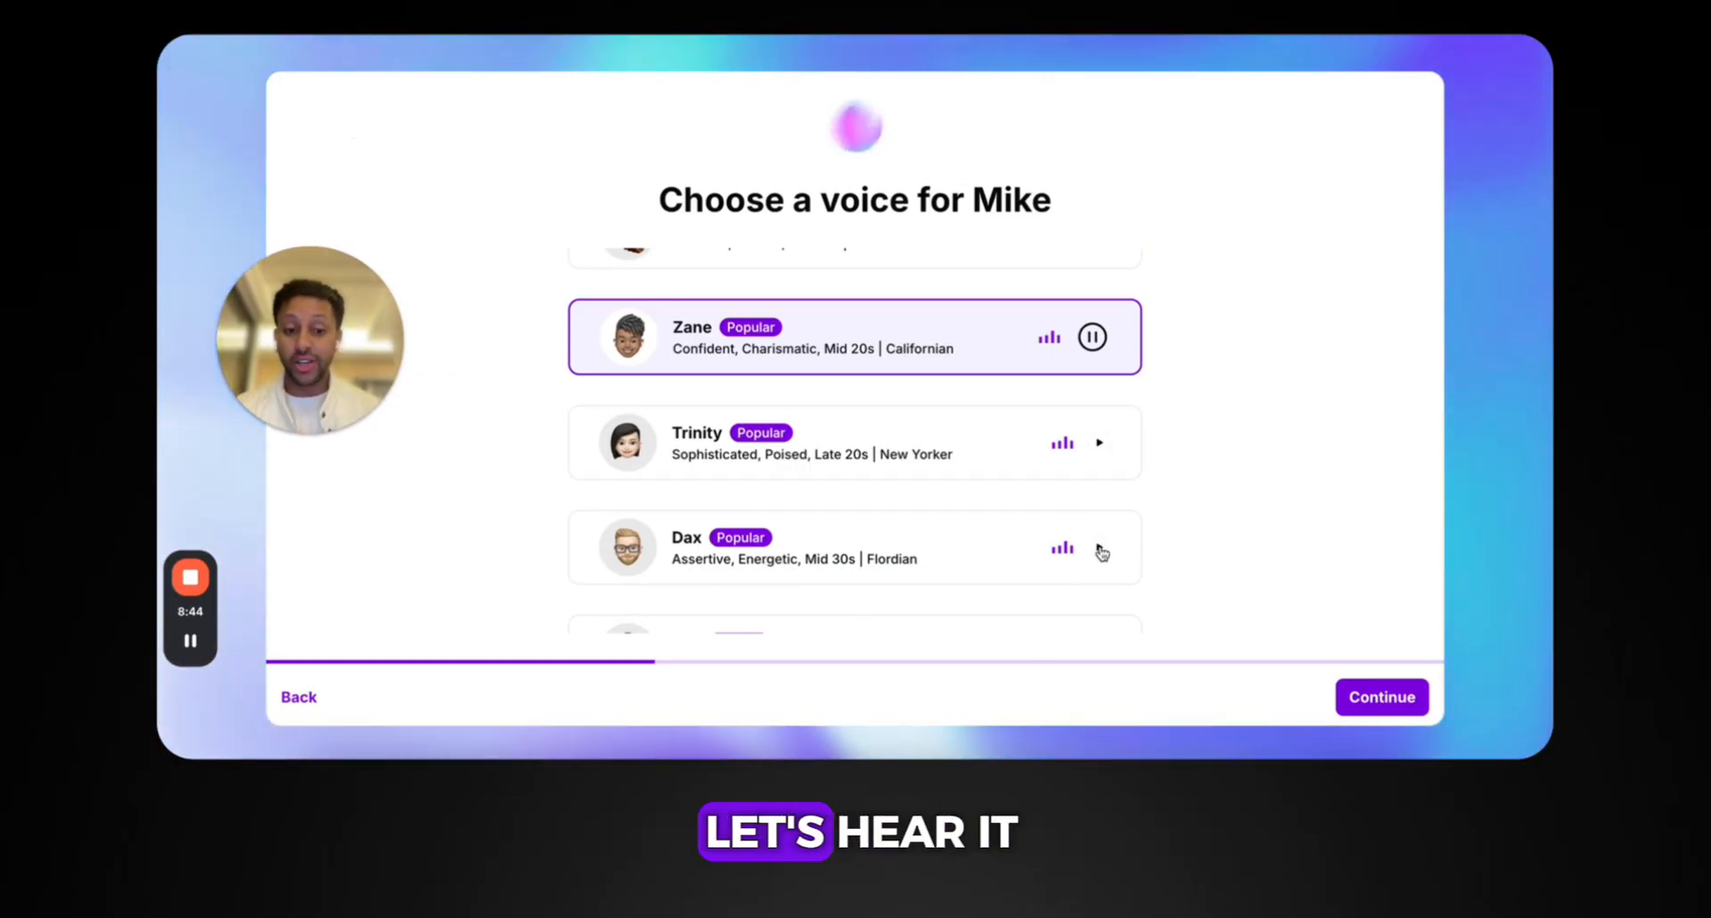
left_click(1099, 548)
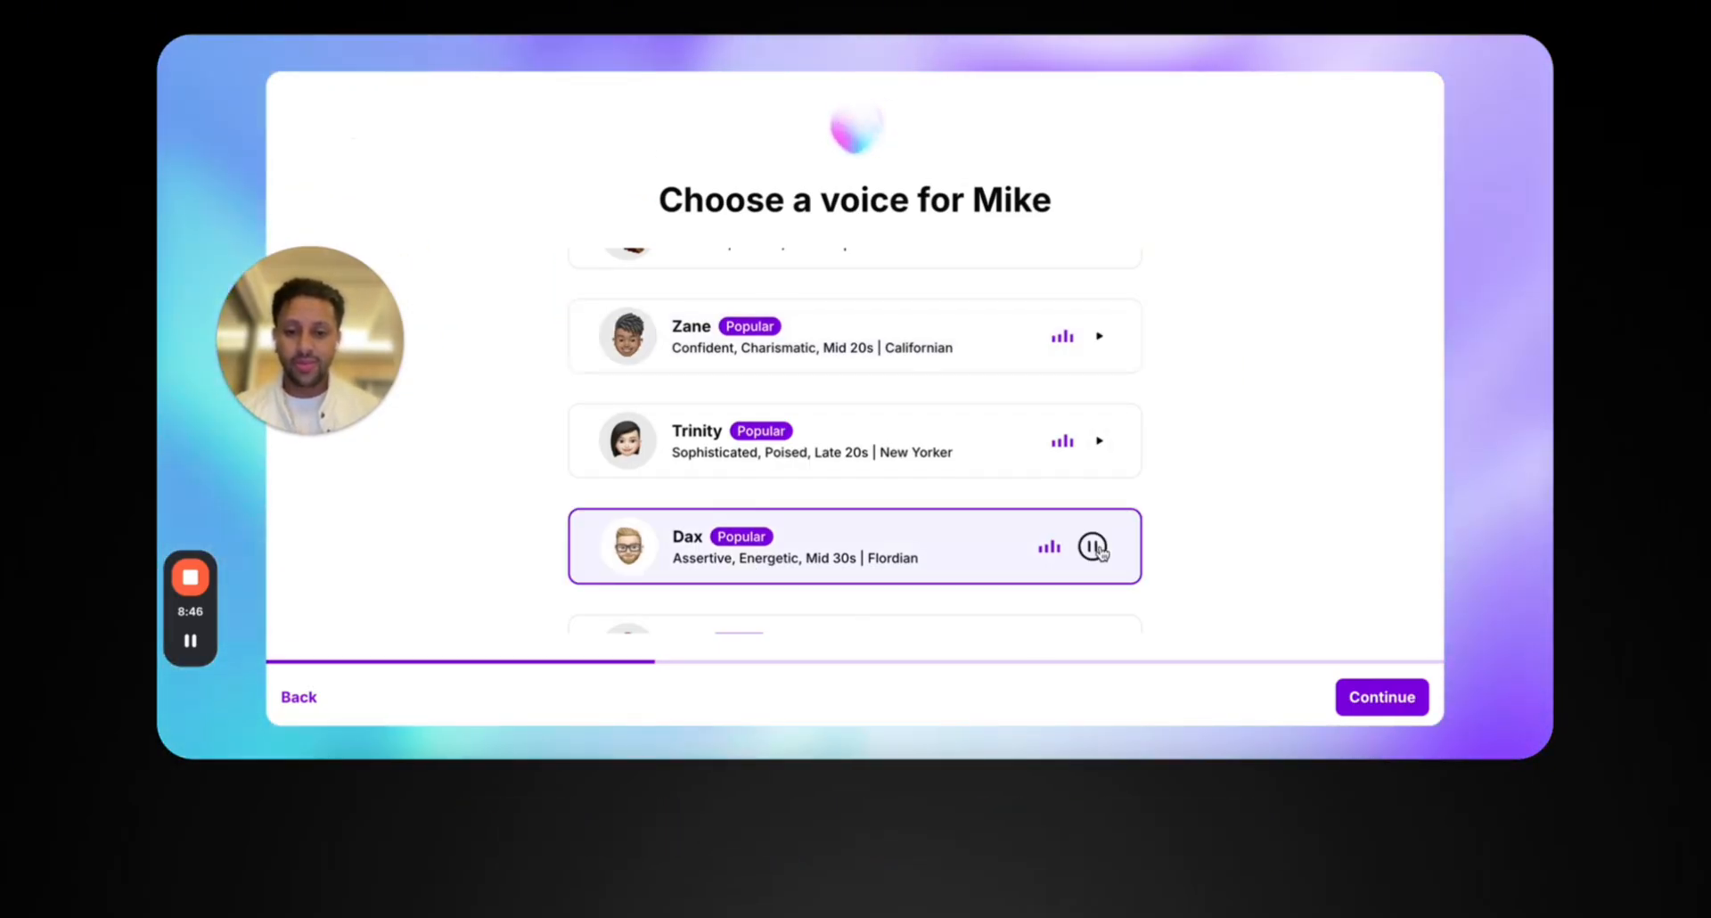
scroll(1100, 548, "down", 5)
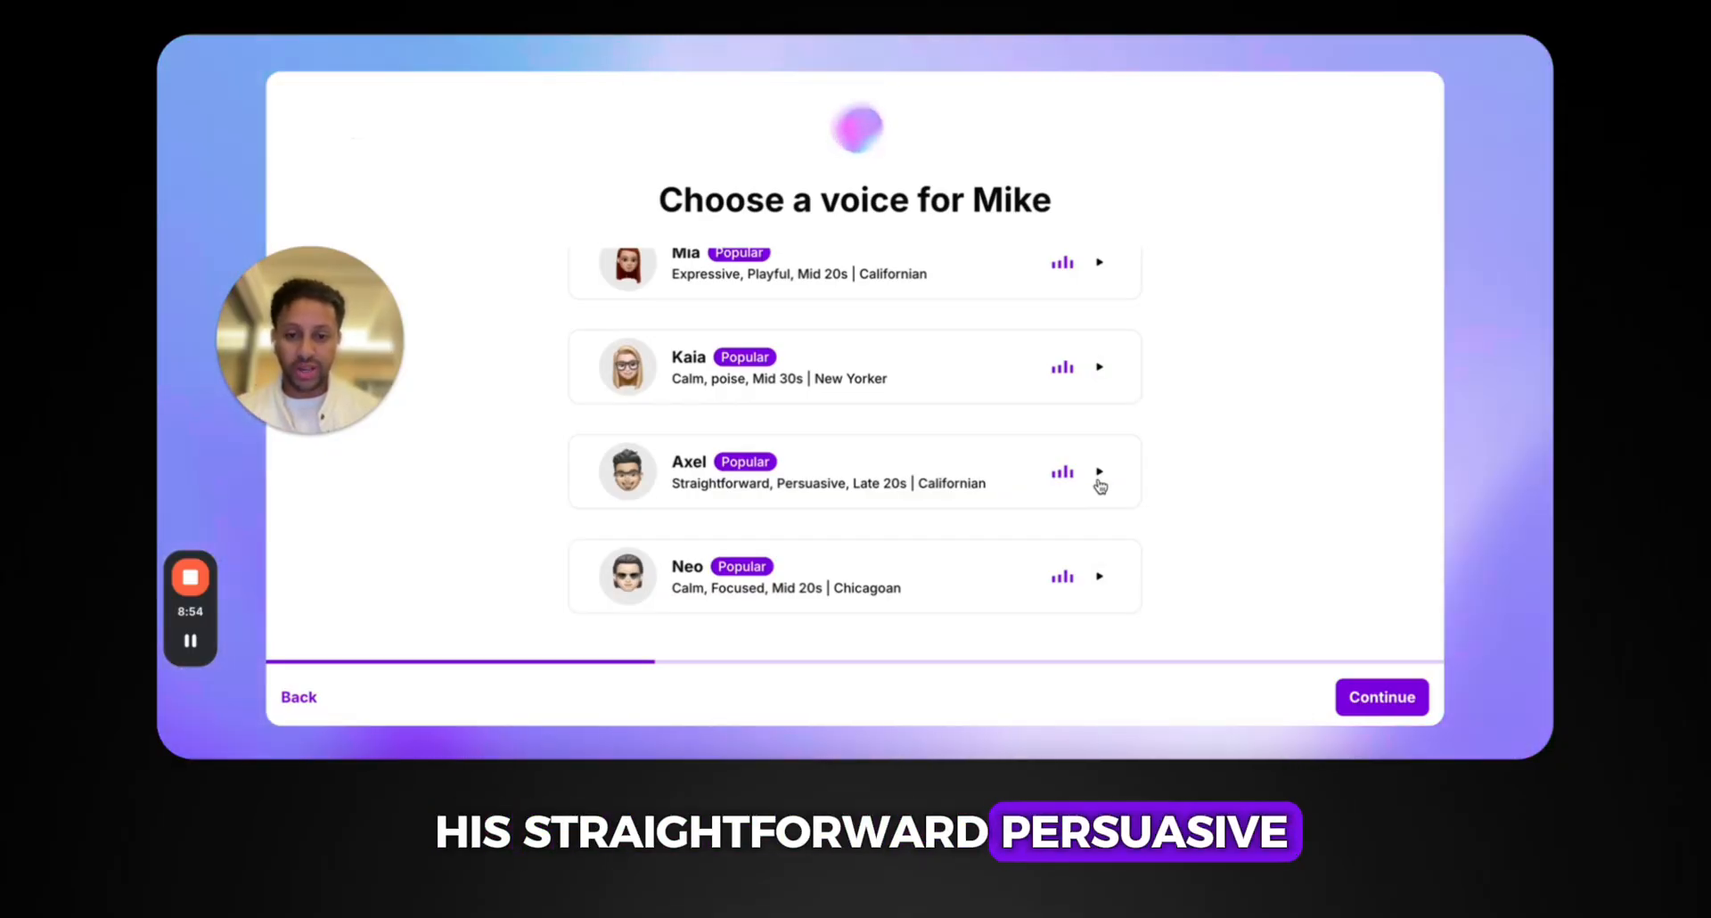
left_click(1101, 482)
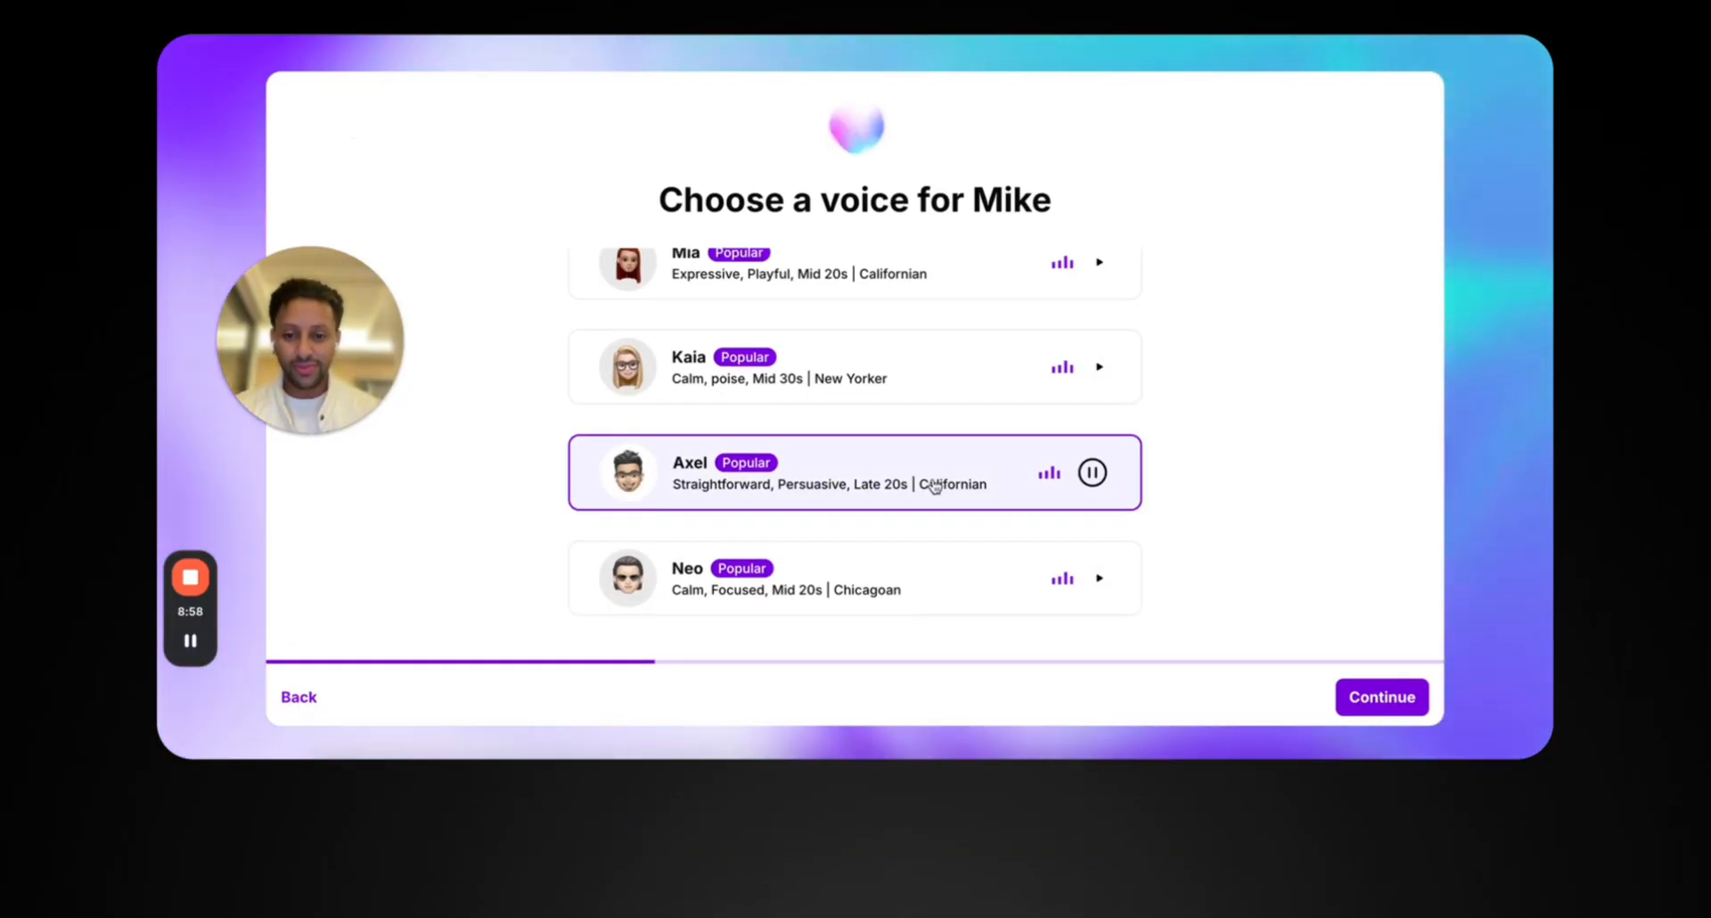
scroll(933, 484, "down", 3)
scroll(933, 484, "down", 5)
scroll(933, 484, "up", 1)
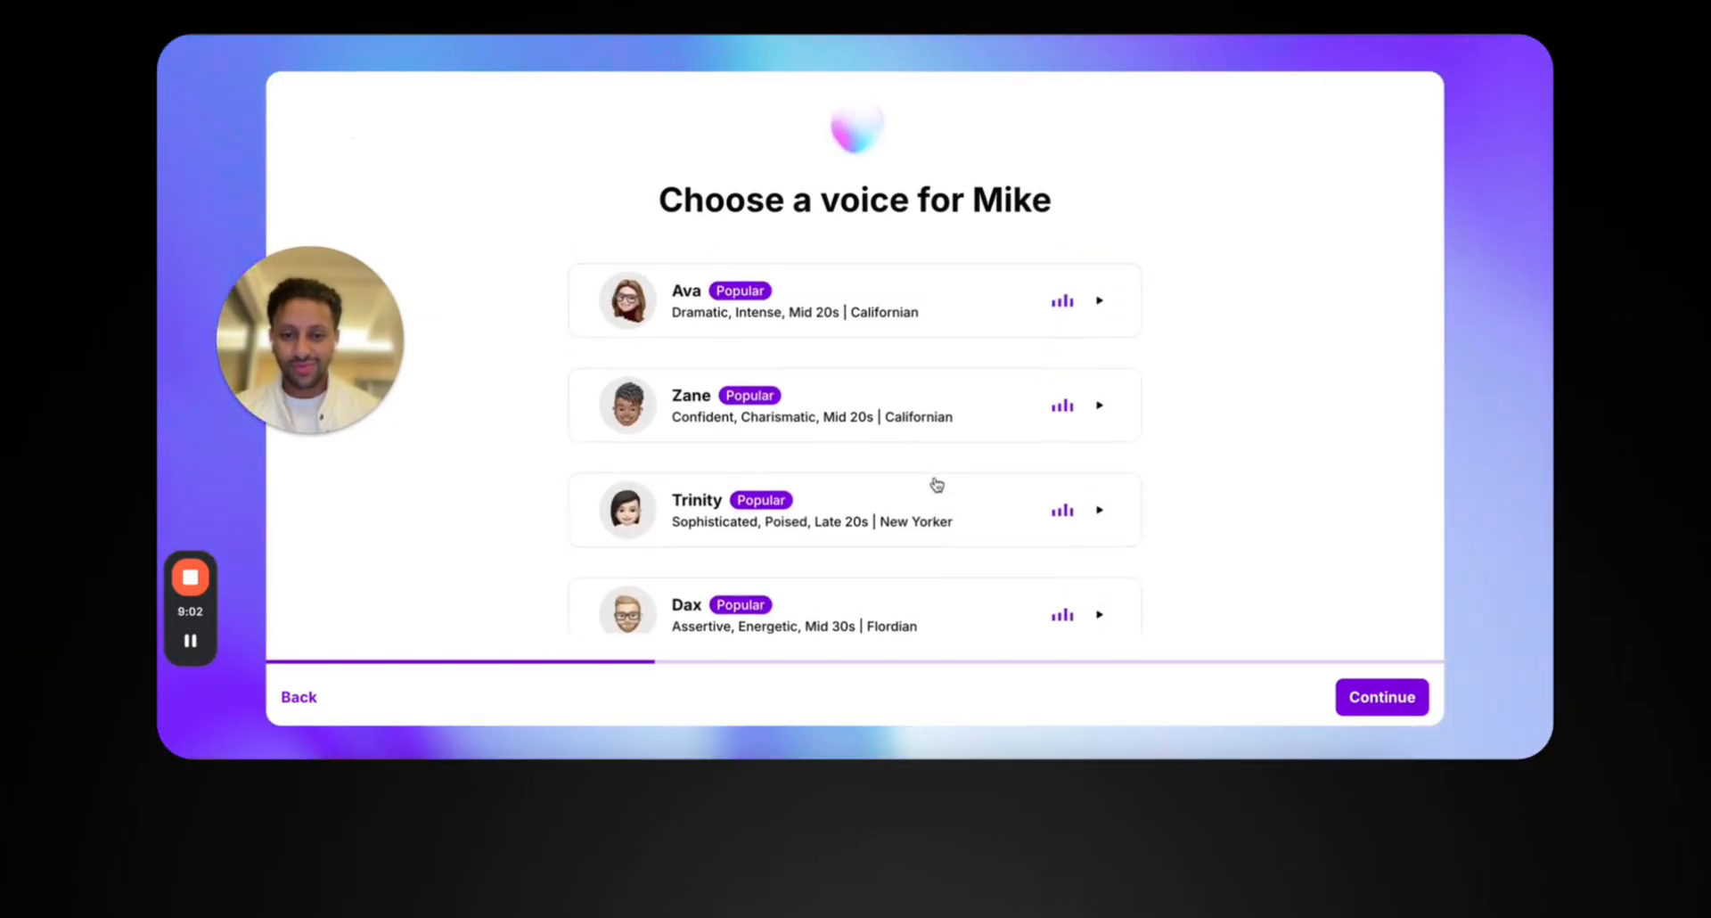
Choose the Zane voice for Mike and continue.
left_click(962, 421)
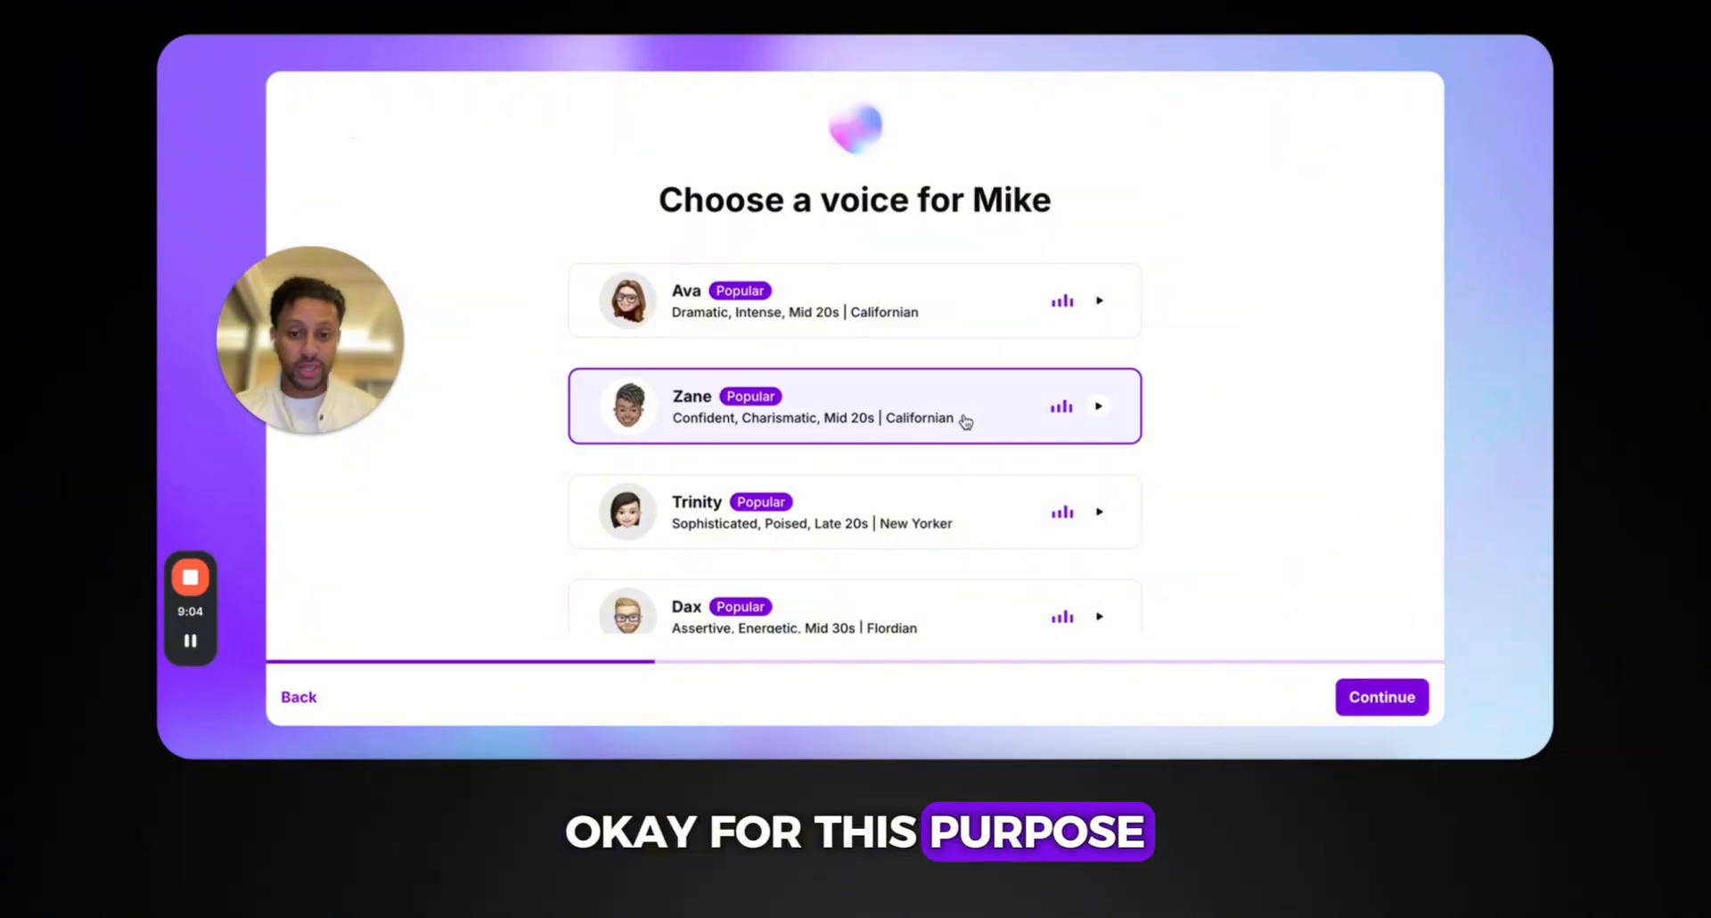
left_click(1380, 698)
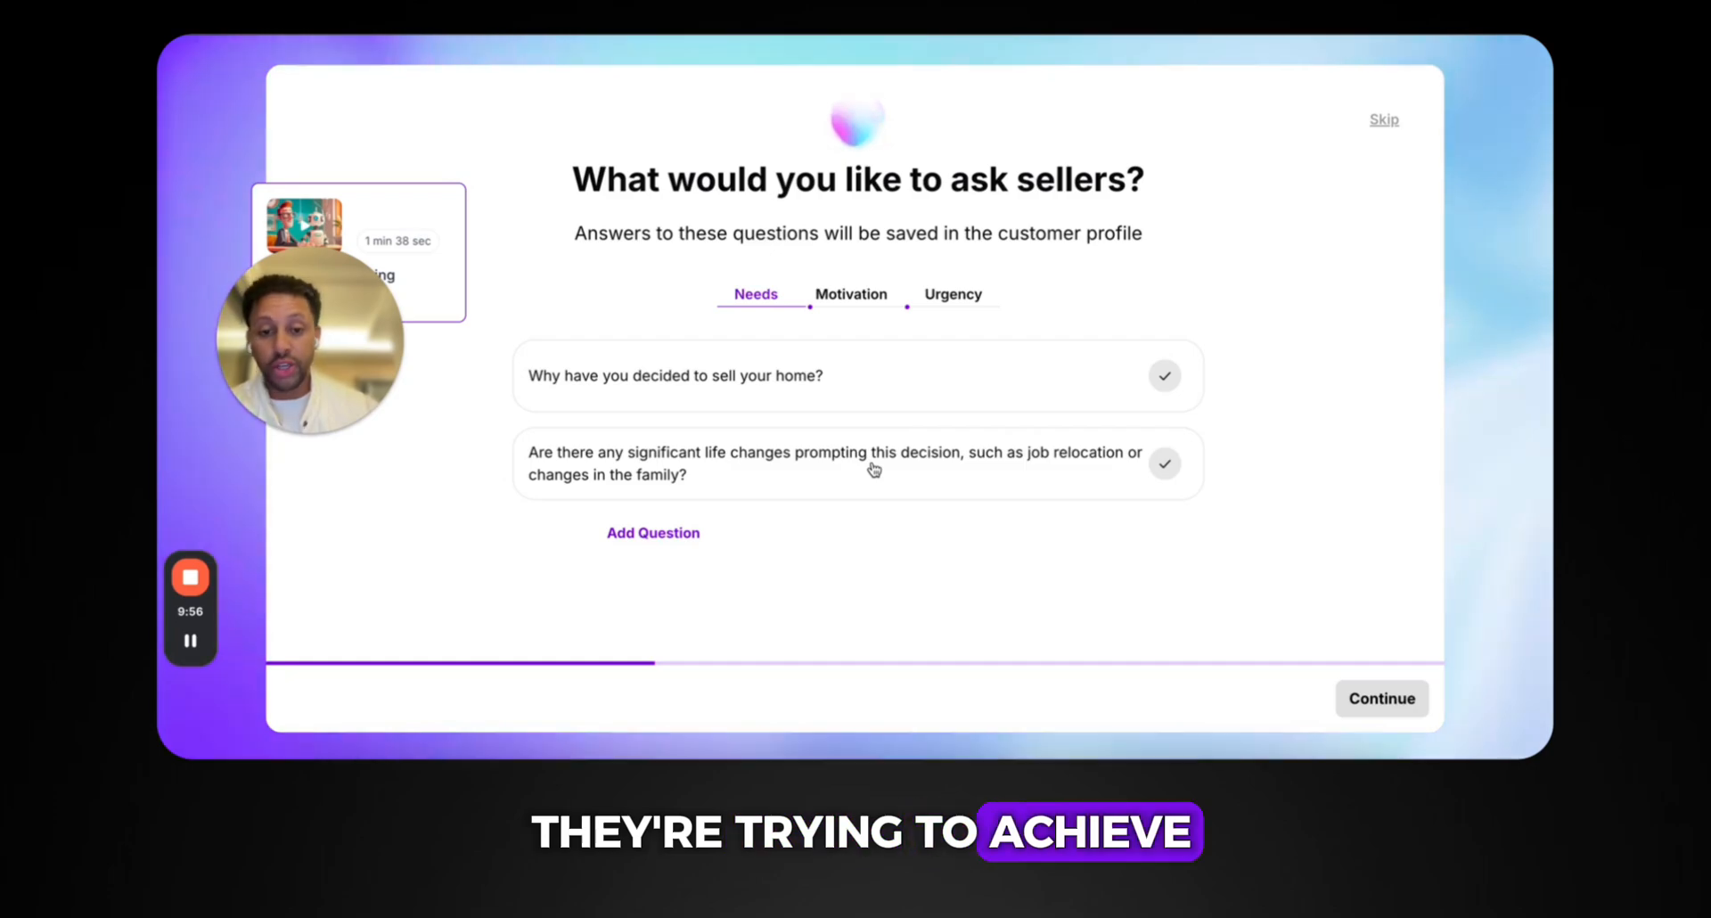
Select the seller questions about significant life changes and selling price versus speed of the sale.
left_click(873, 470)
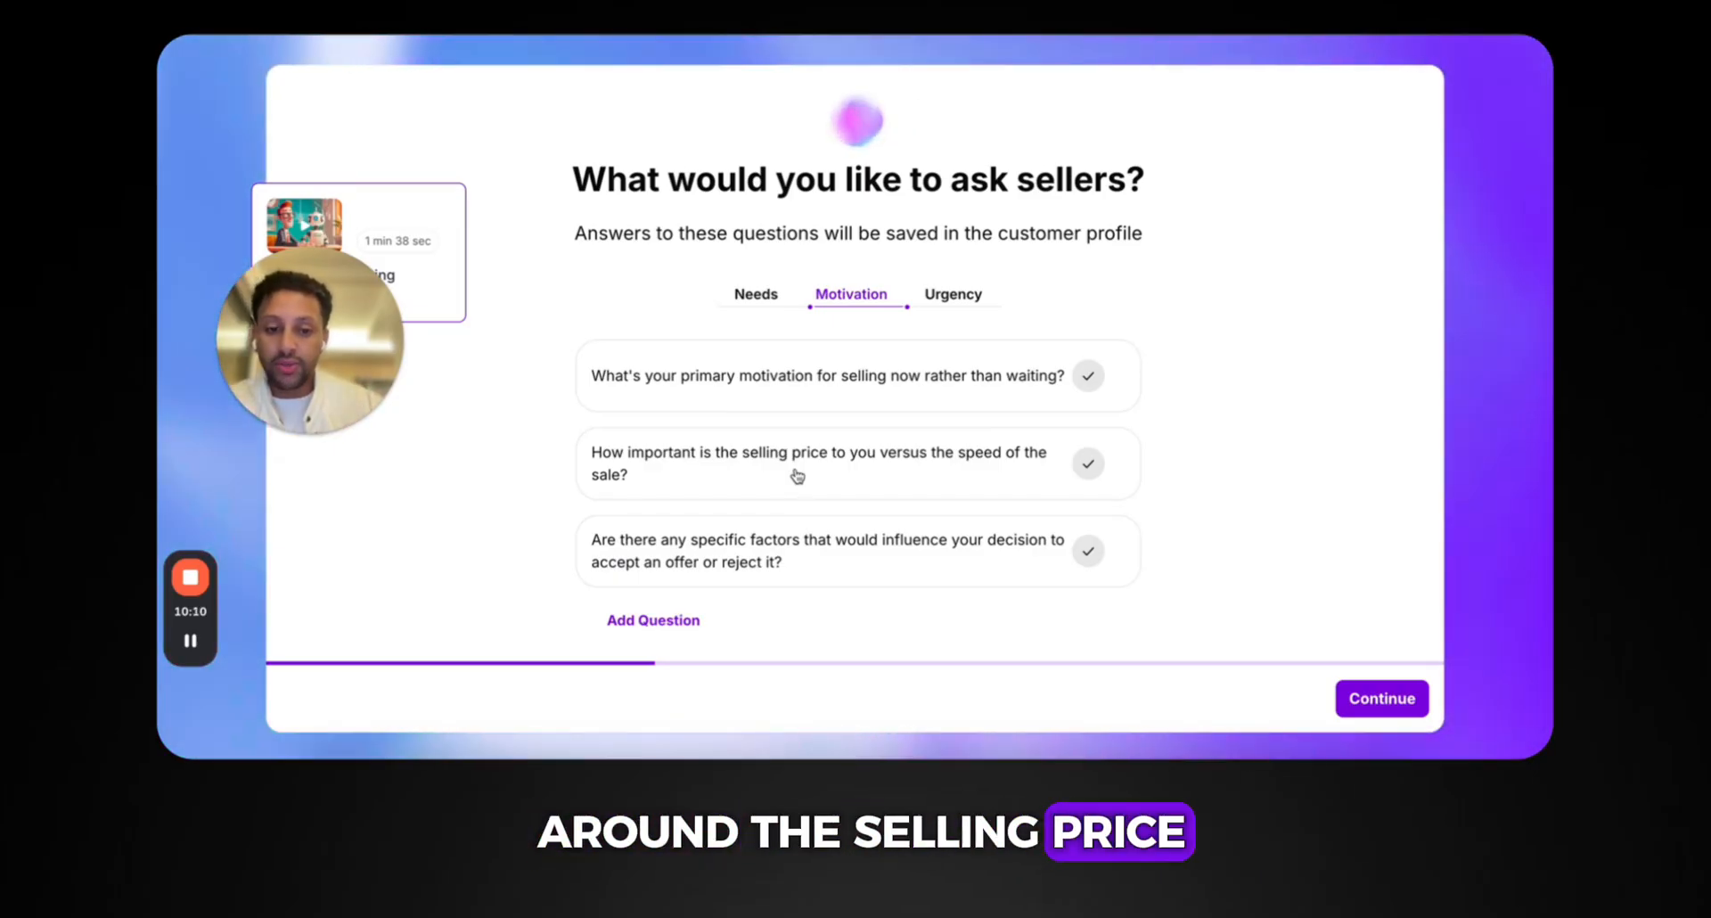
left_click(954, 471)
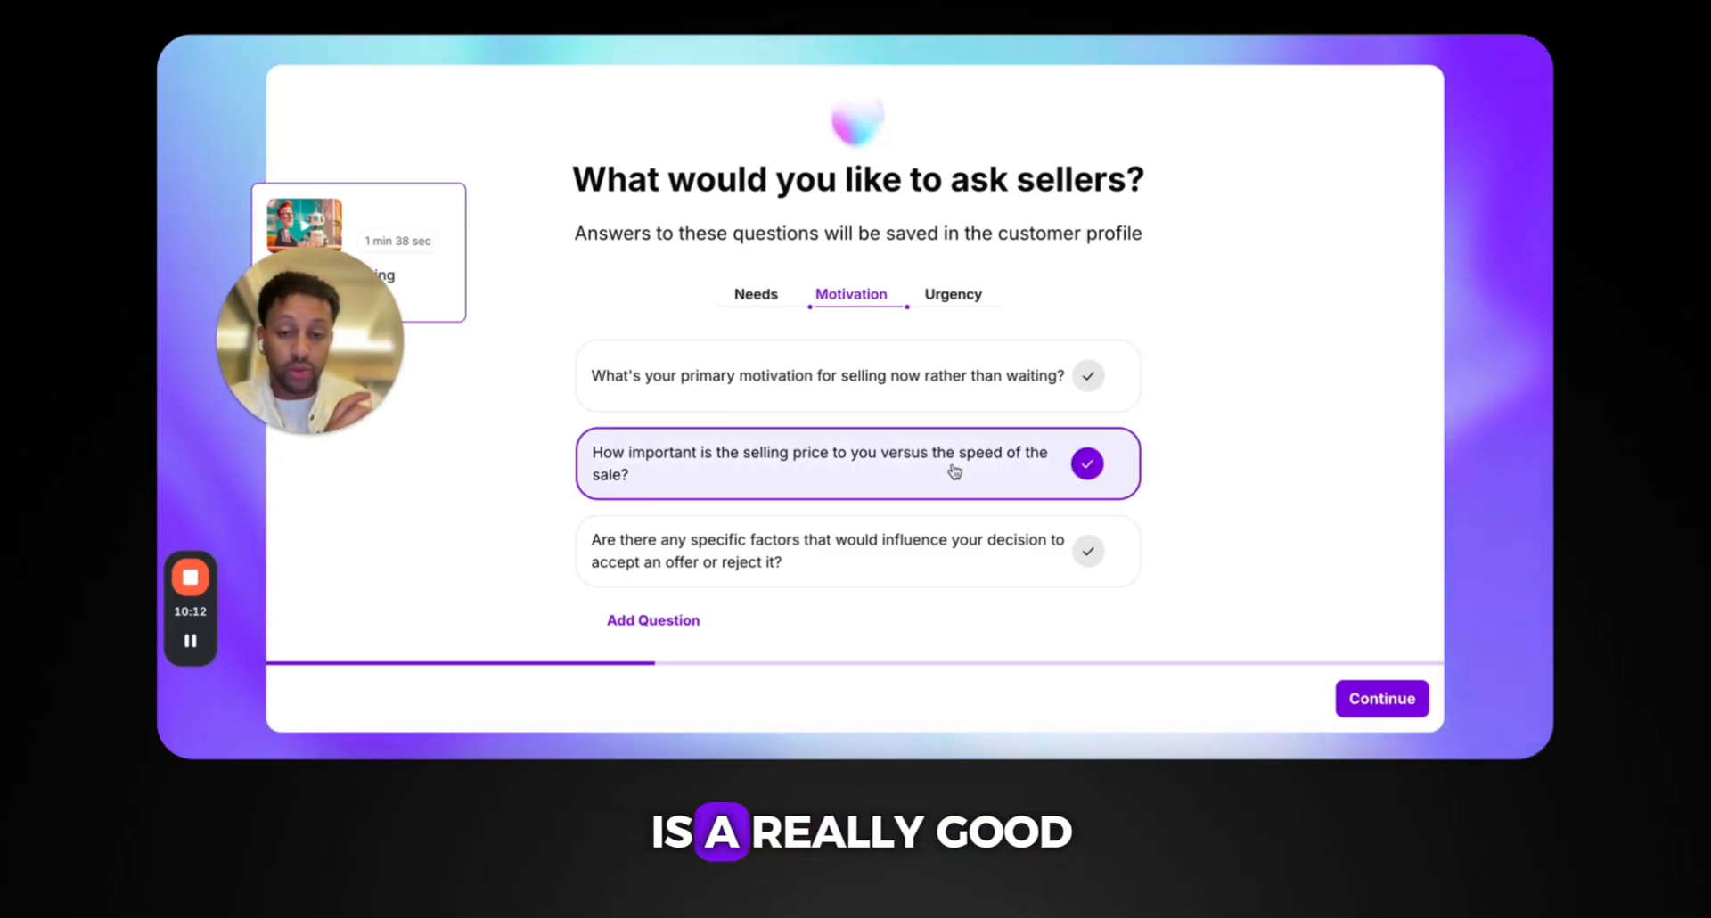
Select the urgency question about specific events or dates driving the timeline, then continue.
left_click(962, 299)
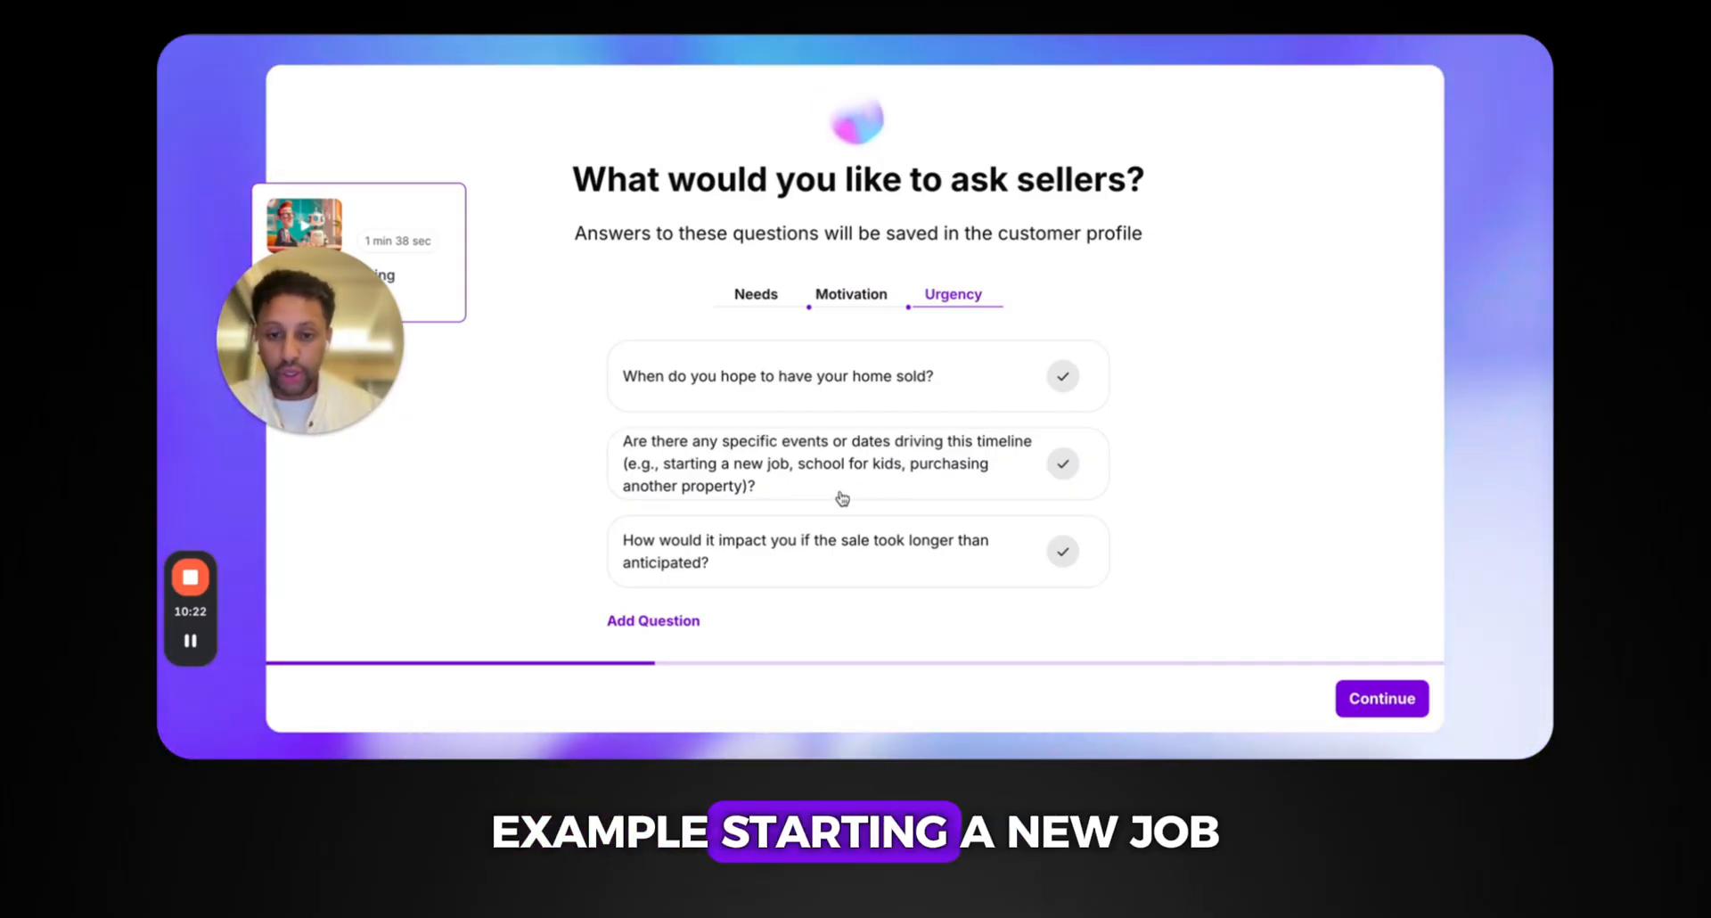
left_click(923, 486)
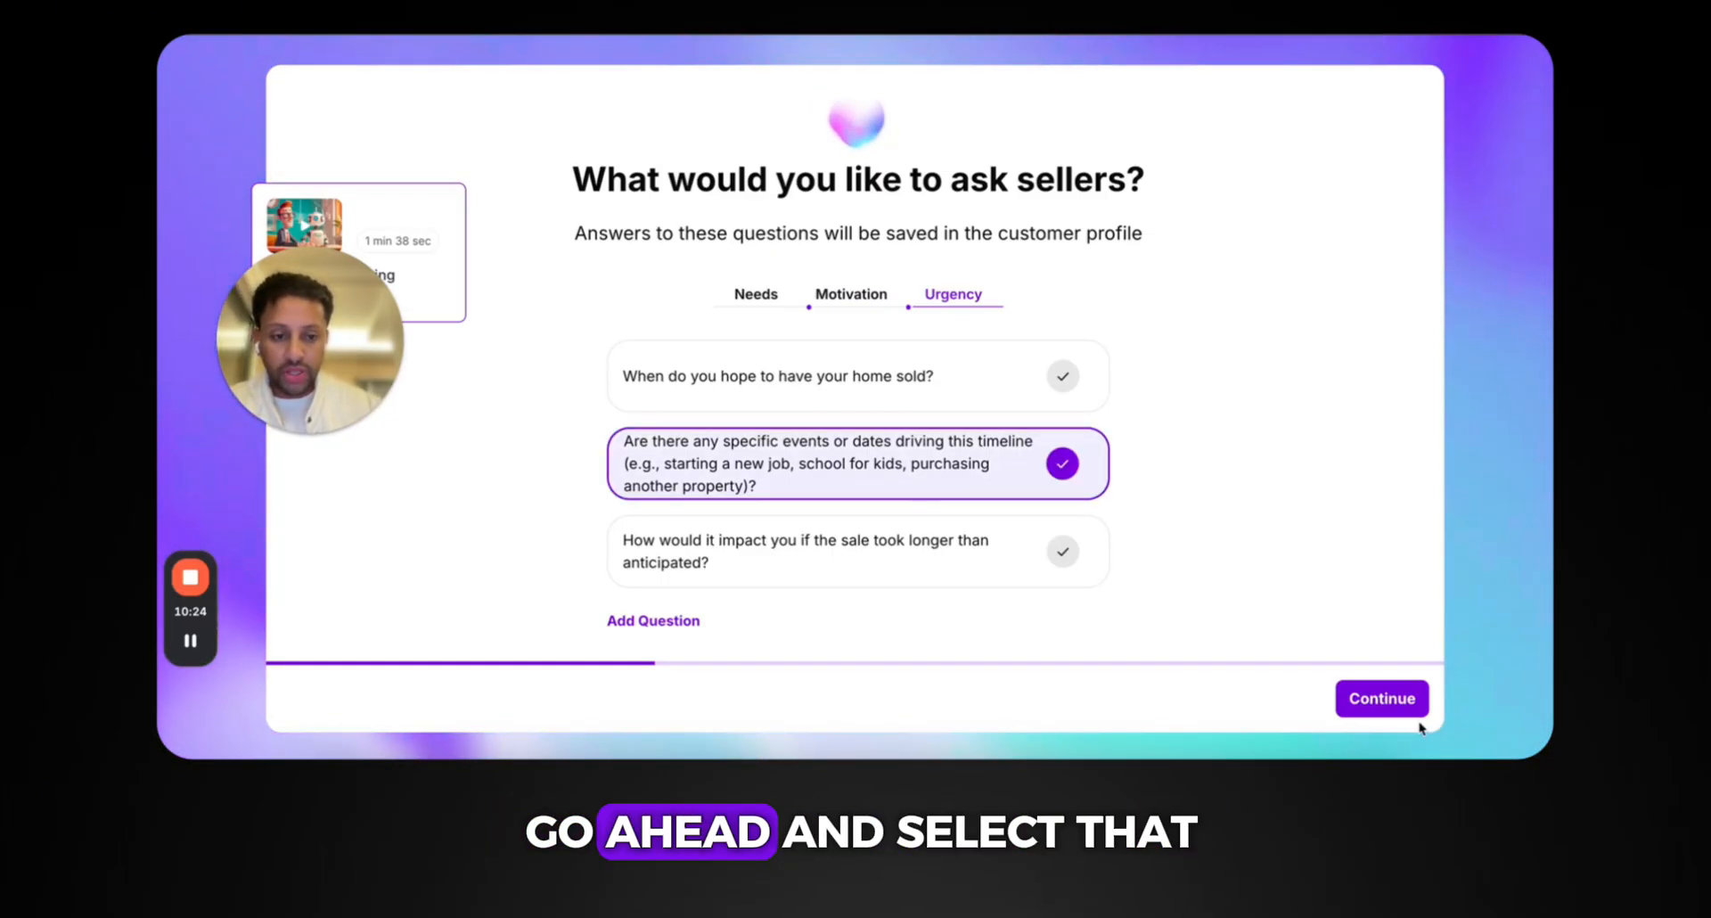
left_click(1402, 703)
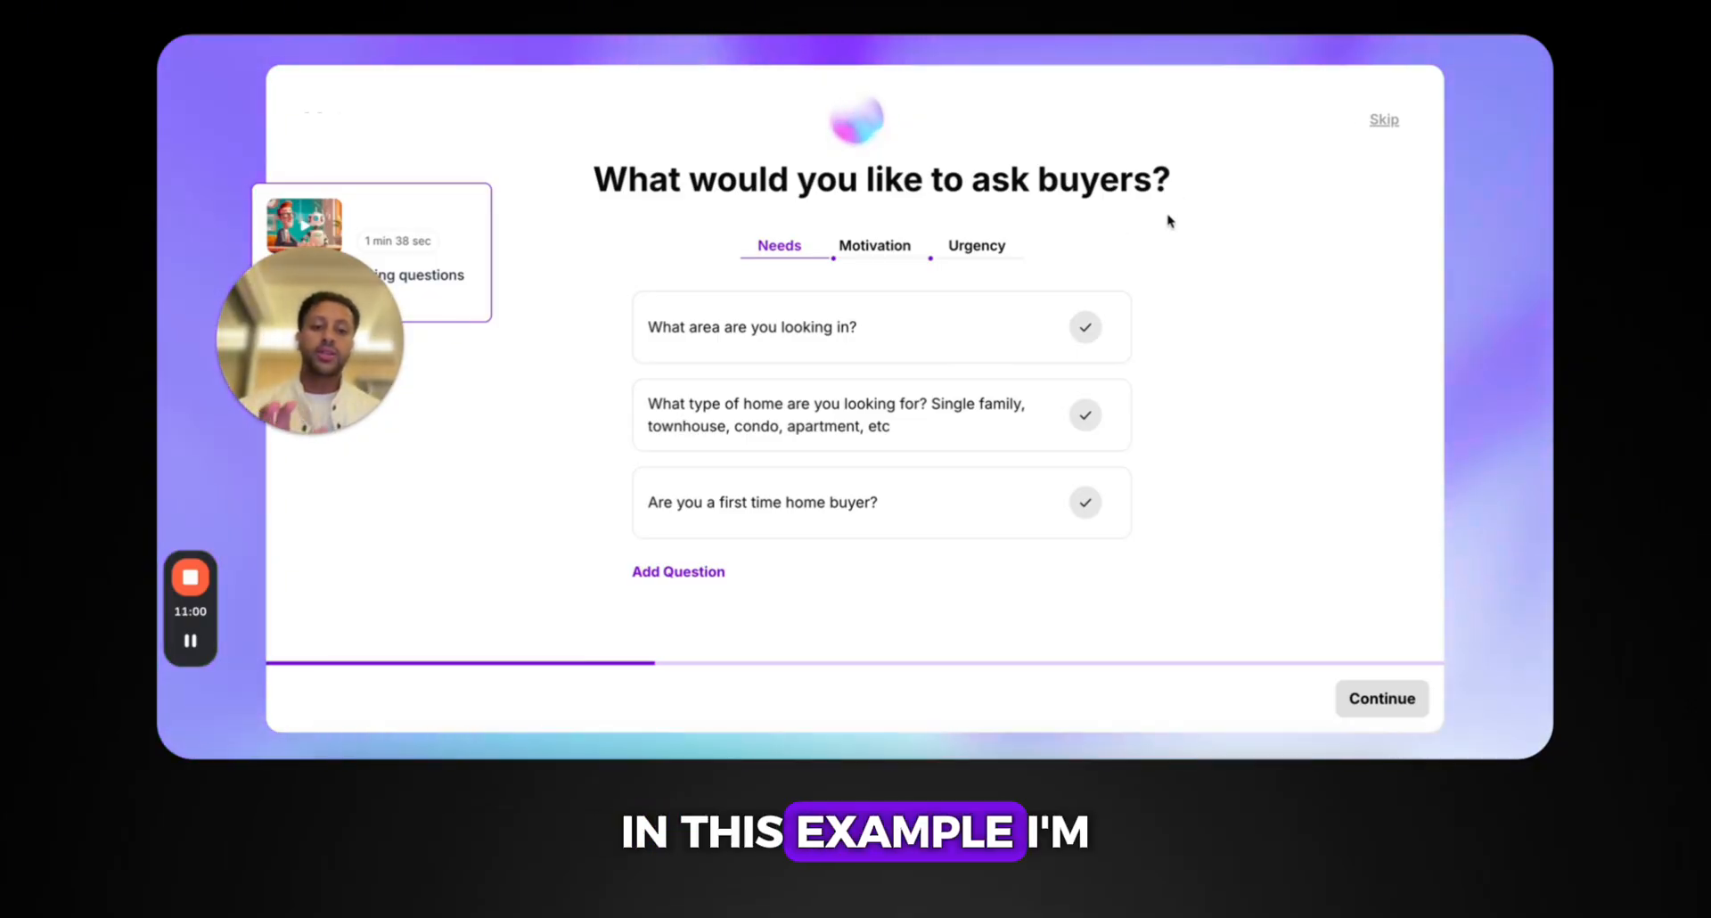
Skip the buyer questions and the calendar step.
left_click(1381, 124)
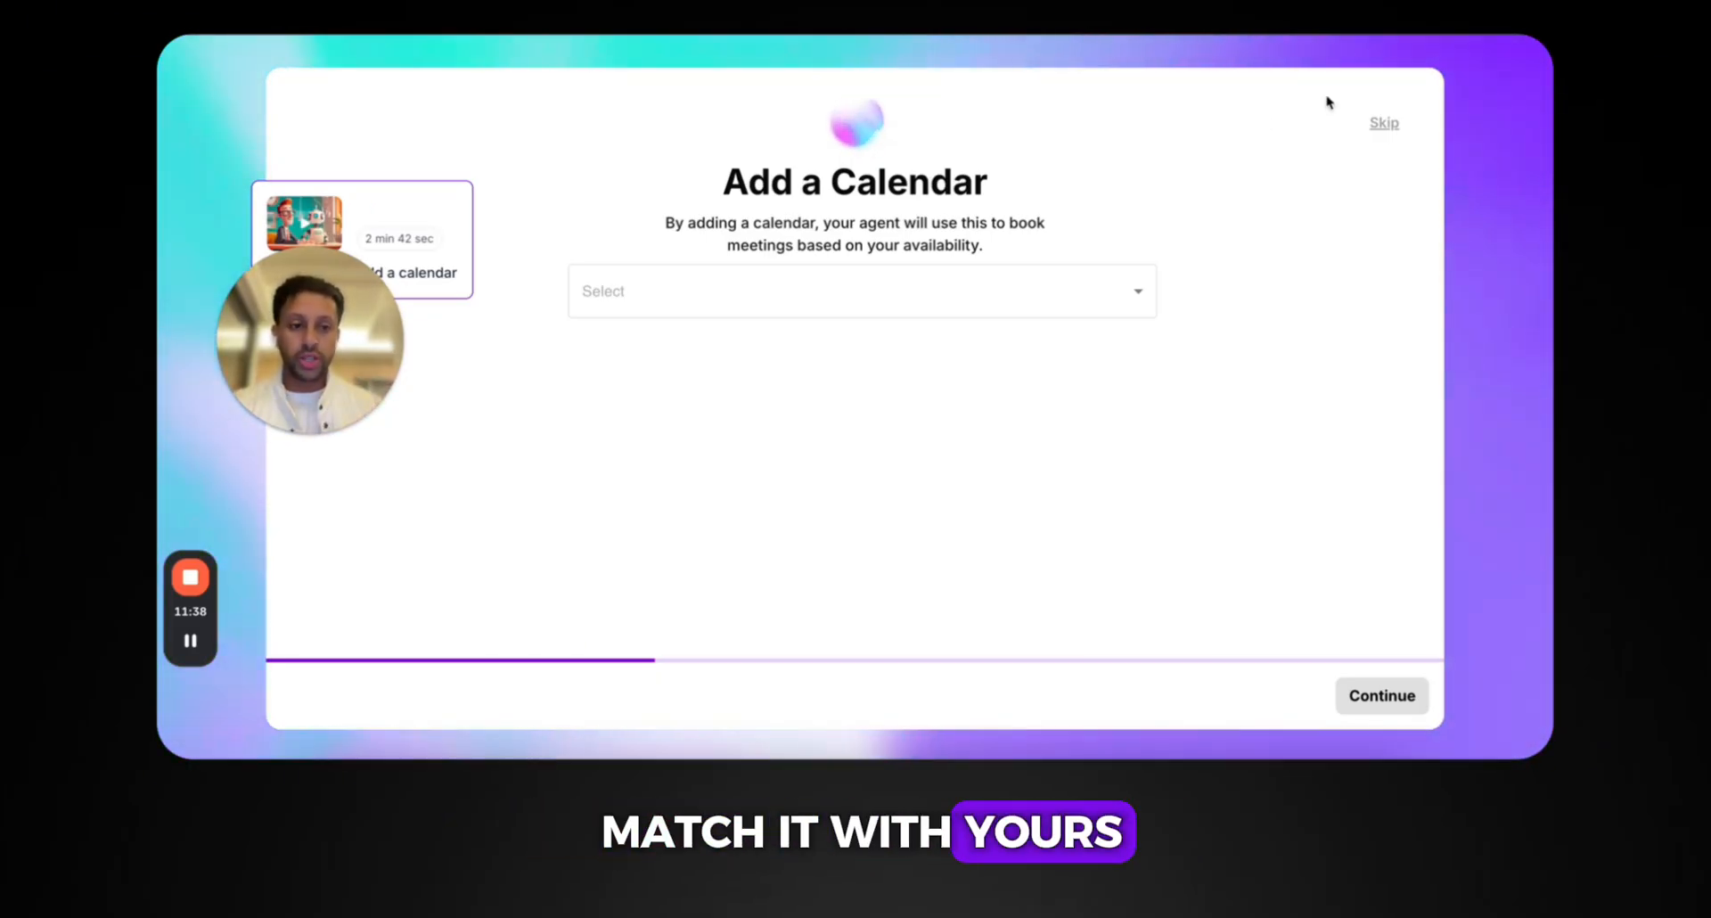
left_click(1004, 313)
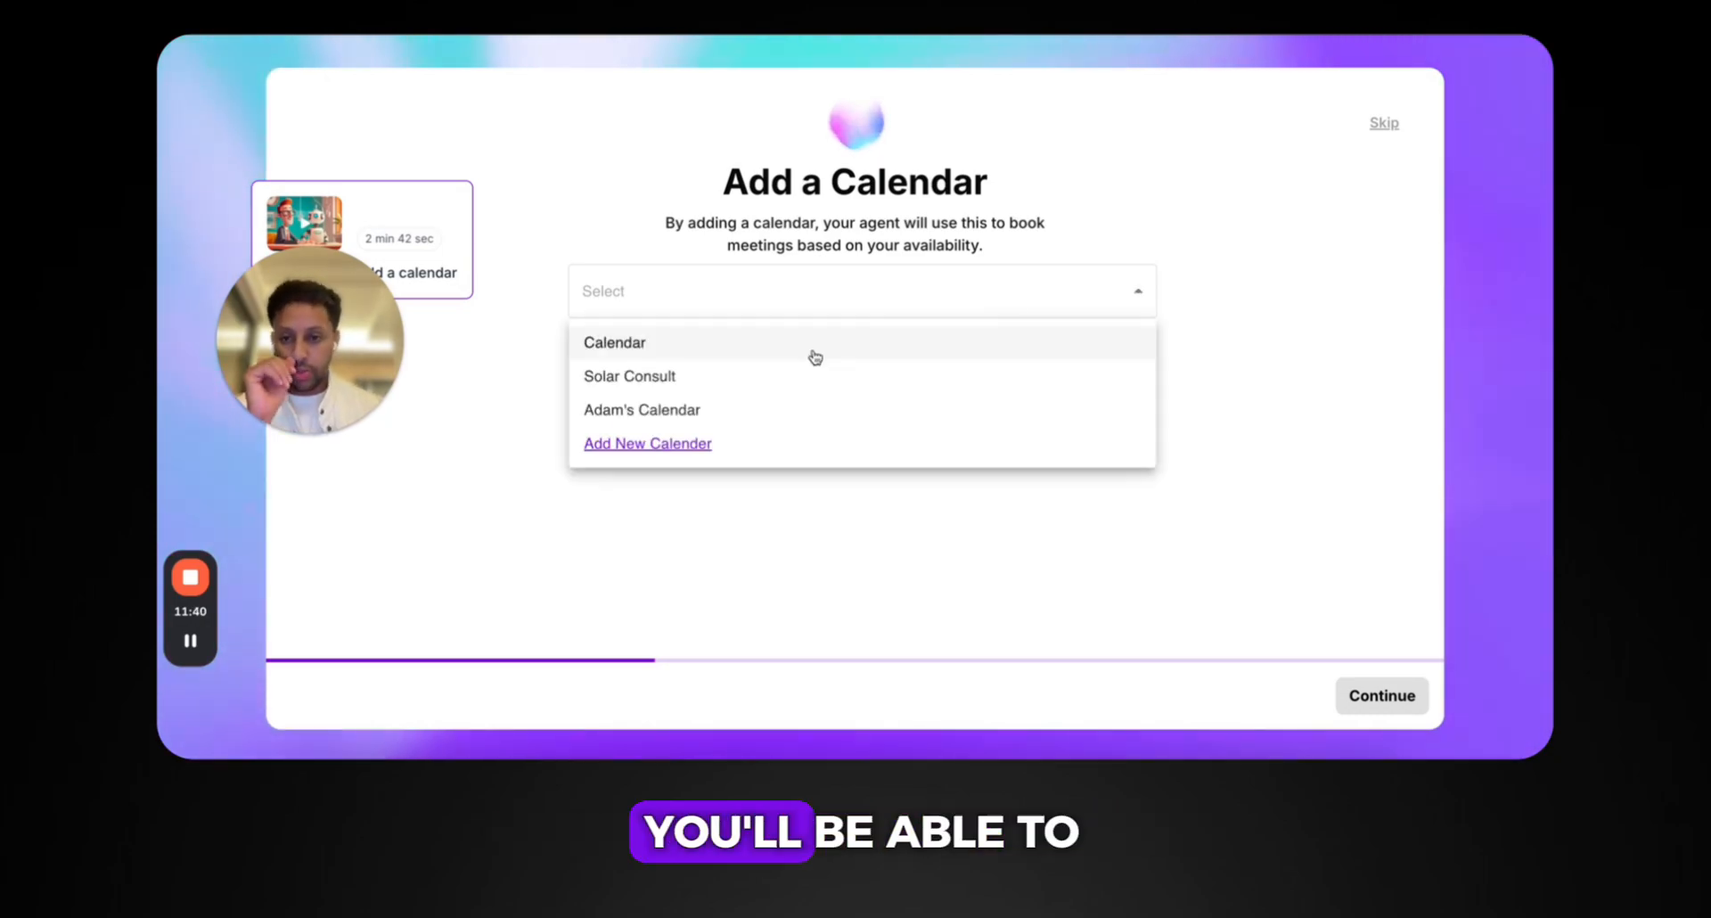
left_click(1351, 160)
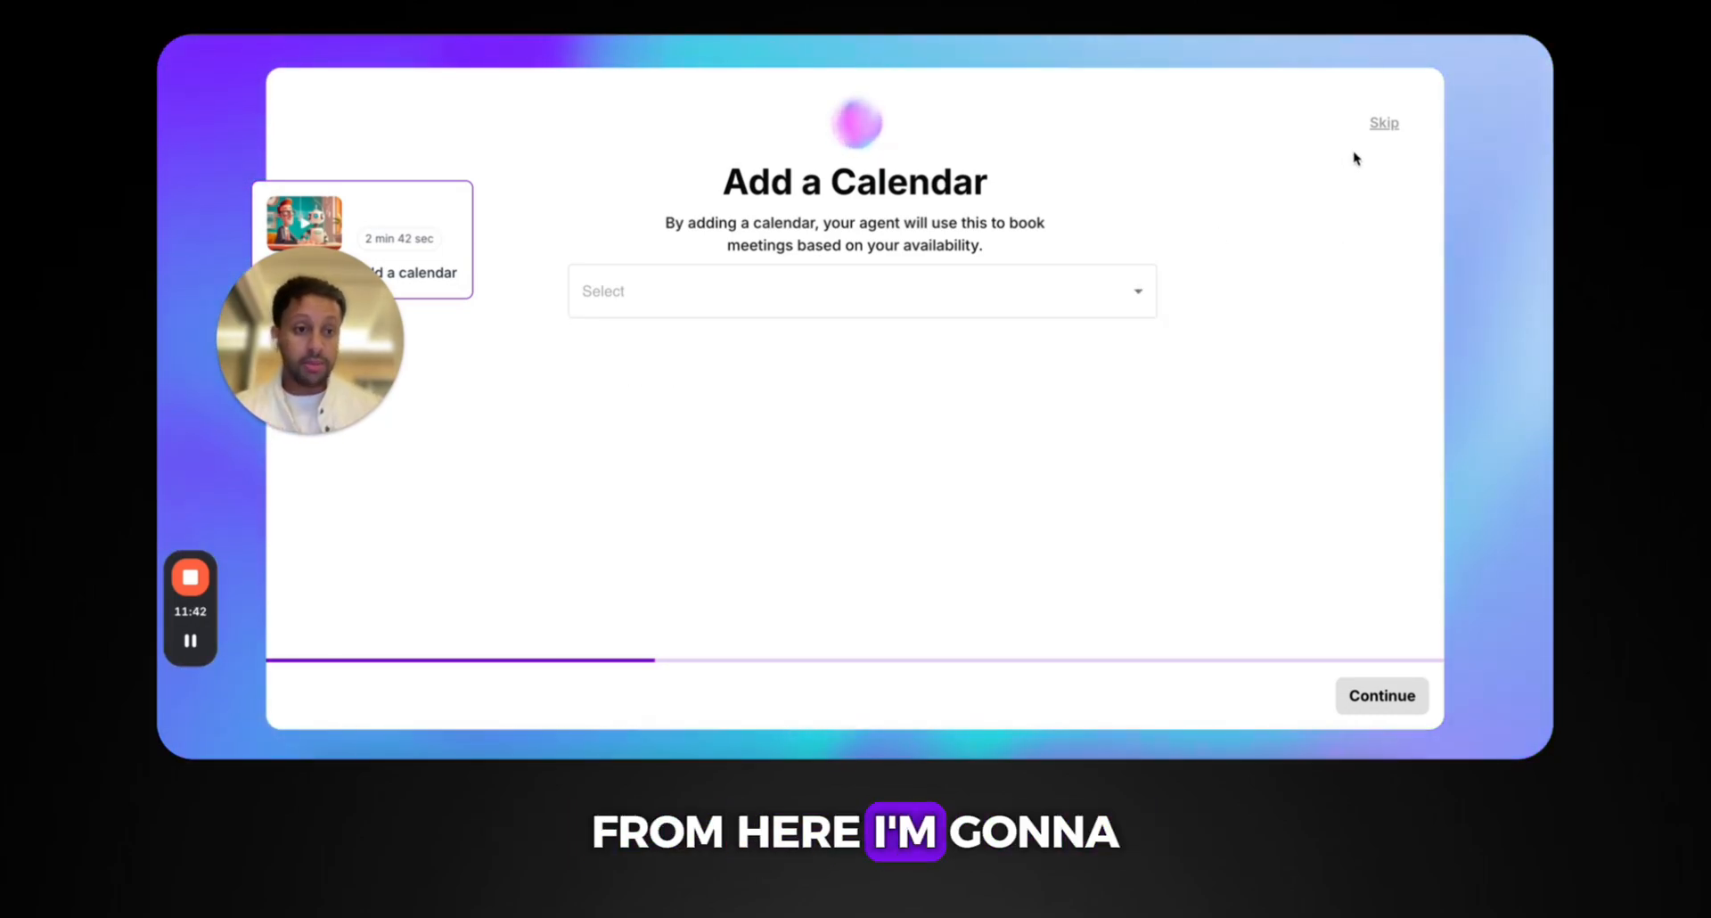
left_click(1384, 123)
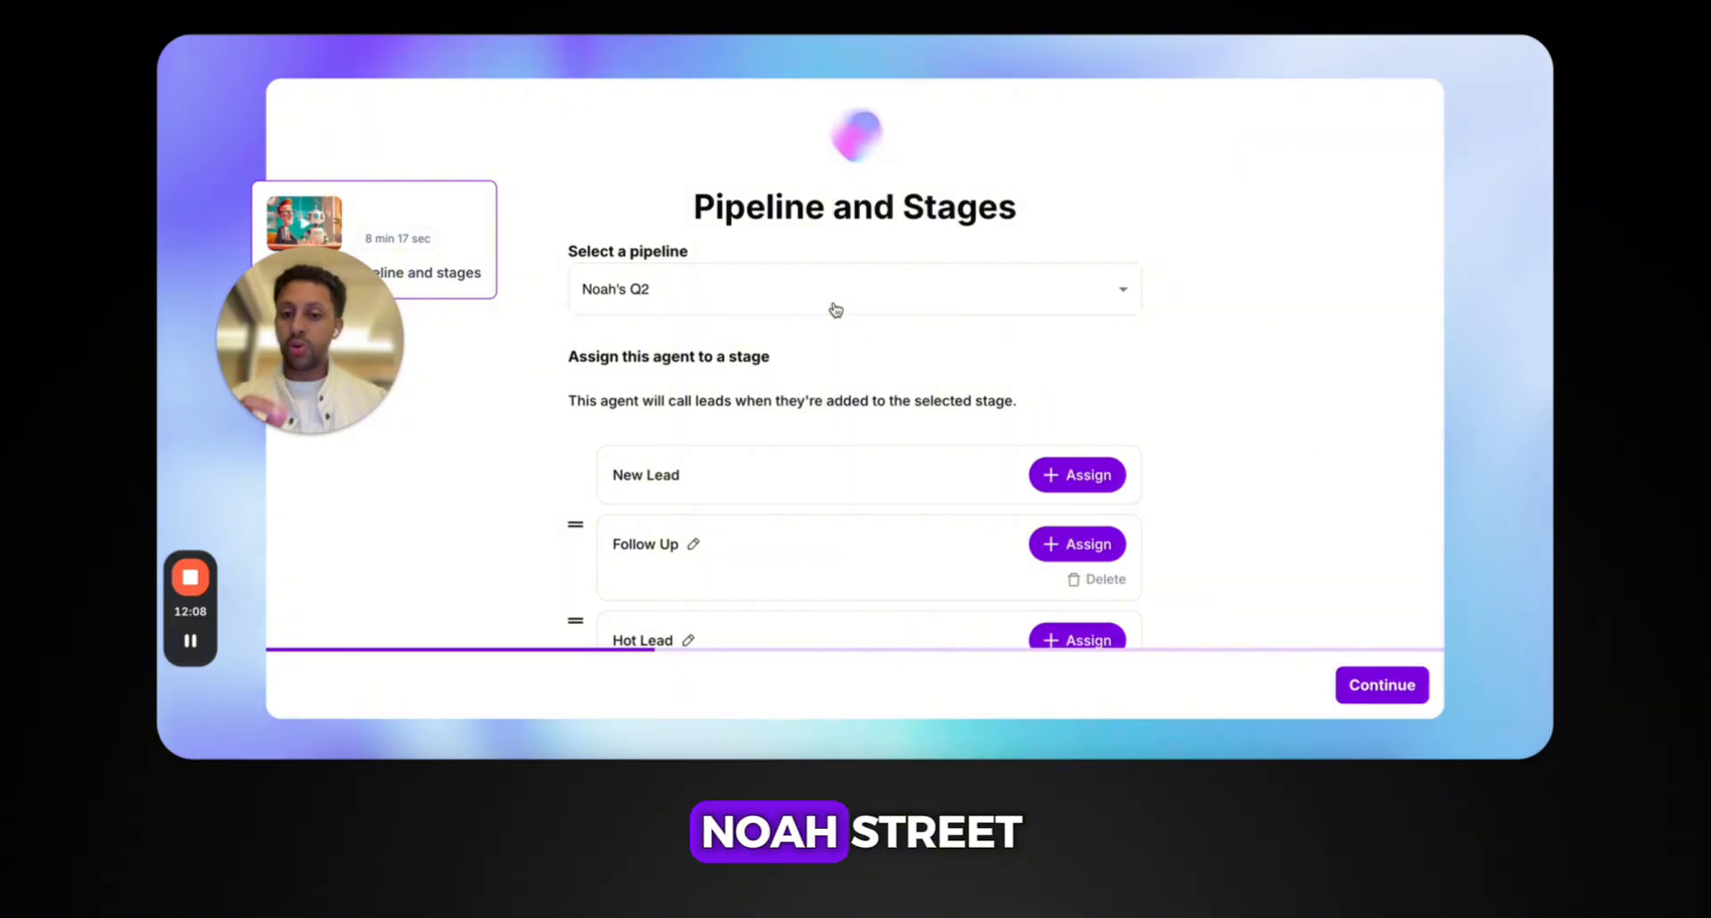
Assign the agent to the New Lead stage of the Noah's Q2 pipeline.
left_click(834, 309)
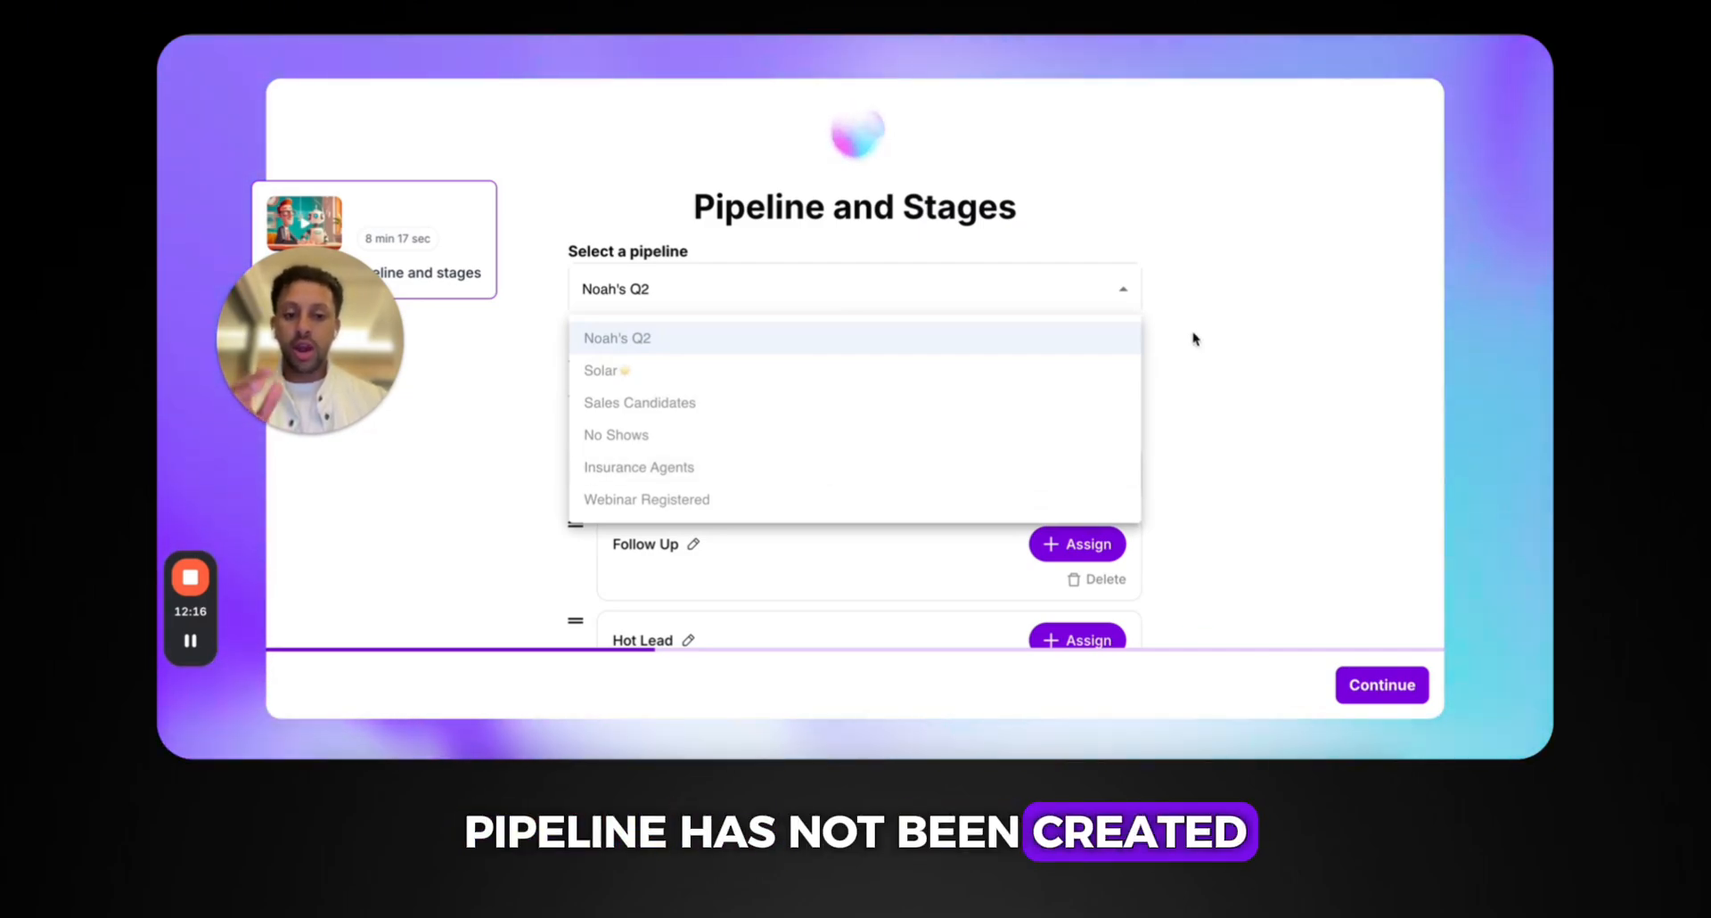
left_click(1199, 254)
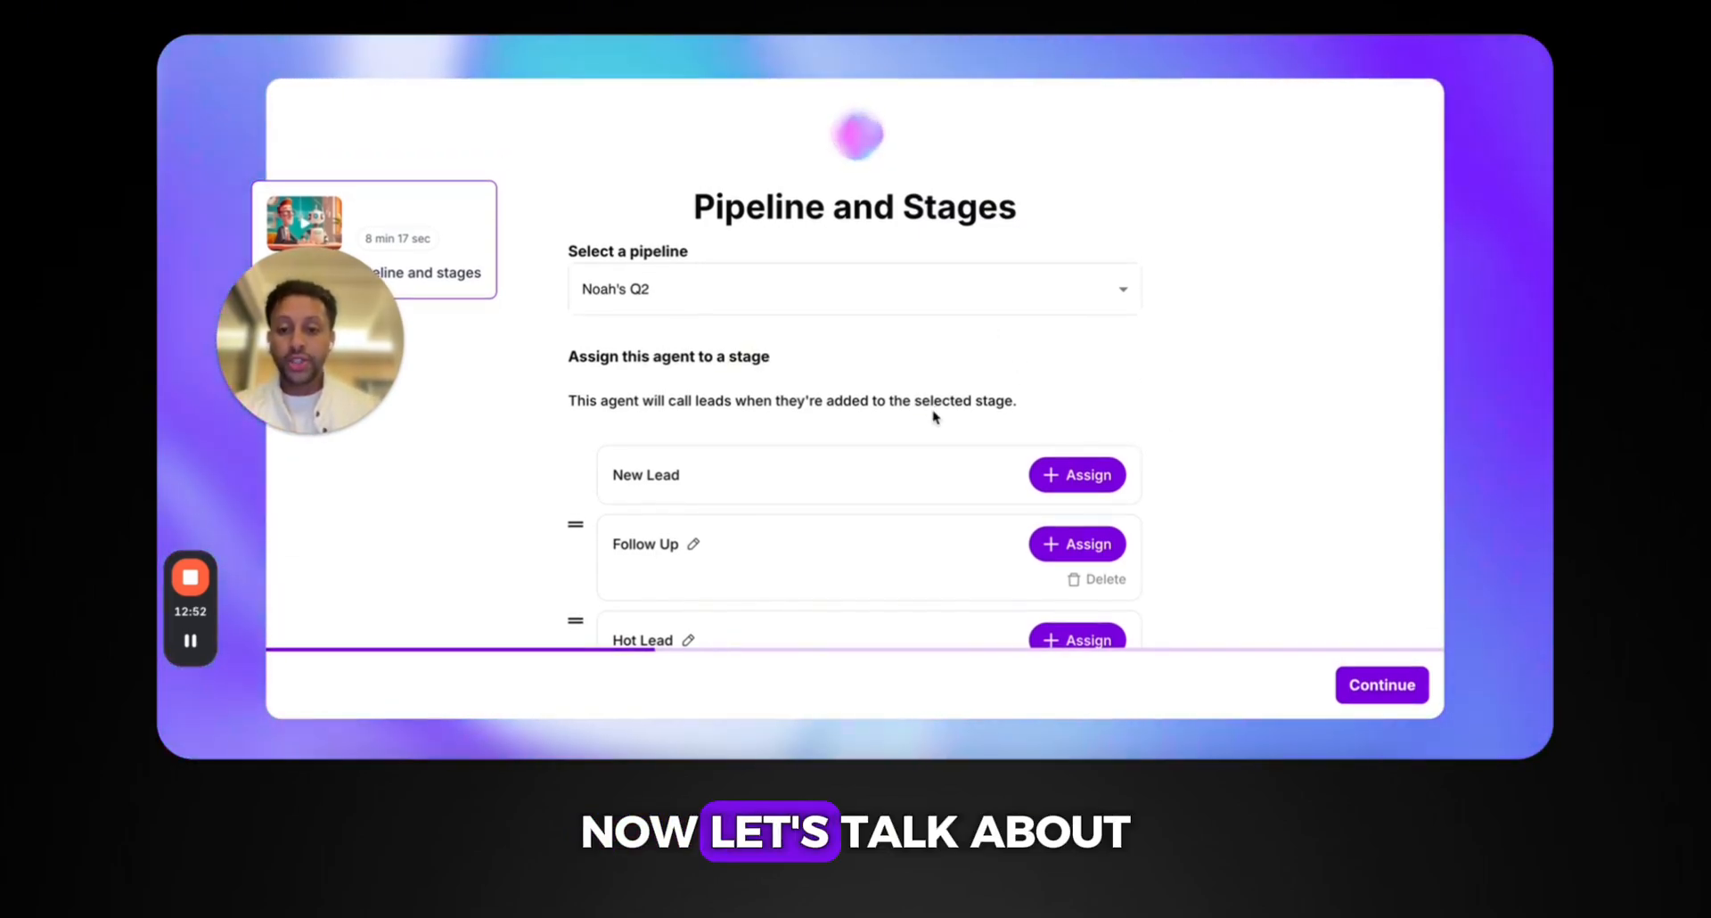
scroll(933, 416, "down", 3)
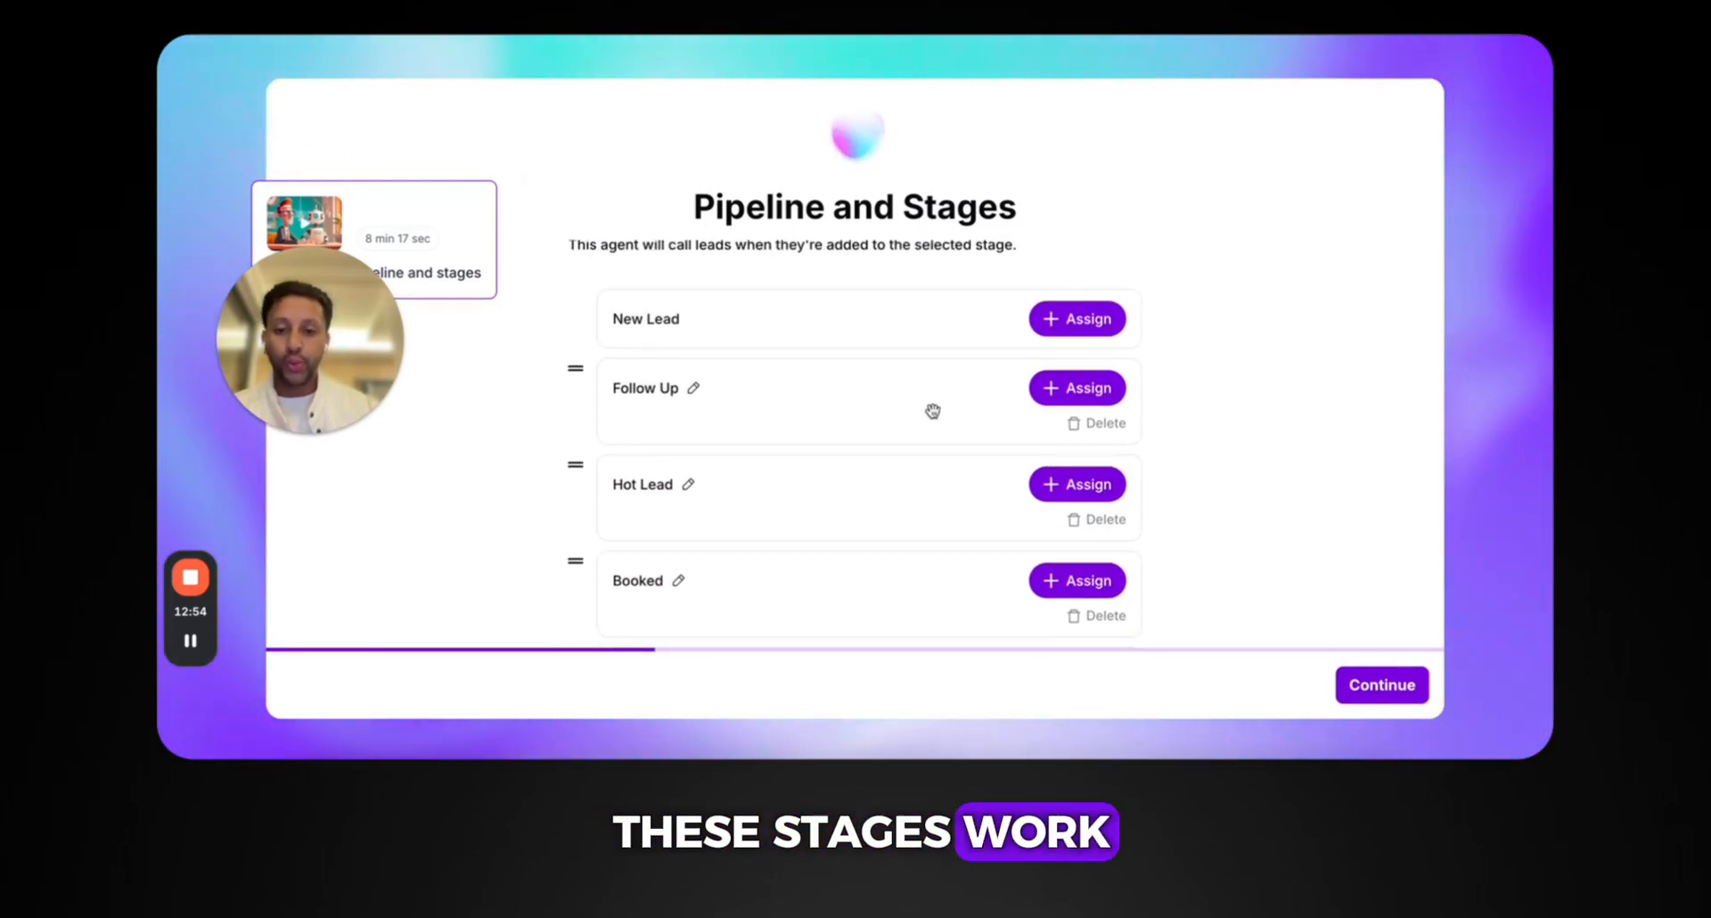
scroll(933, 410, "up", 3)
left_click(1084, 458)
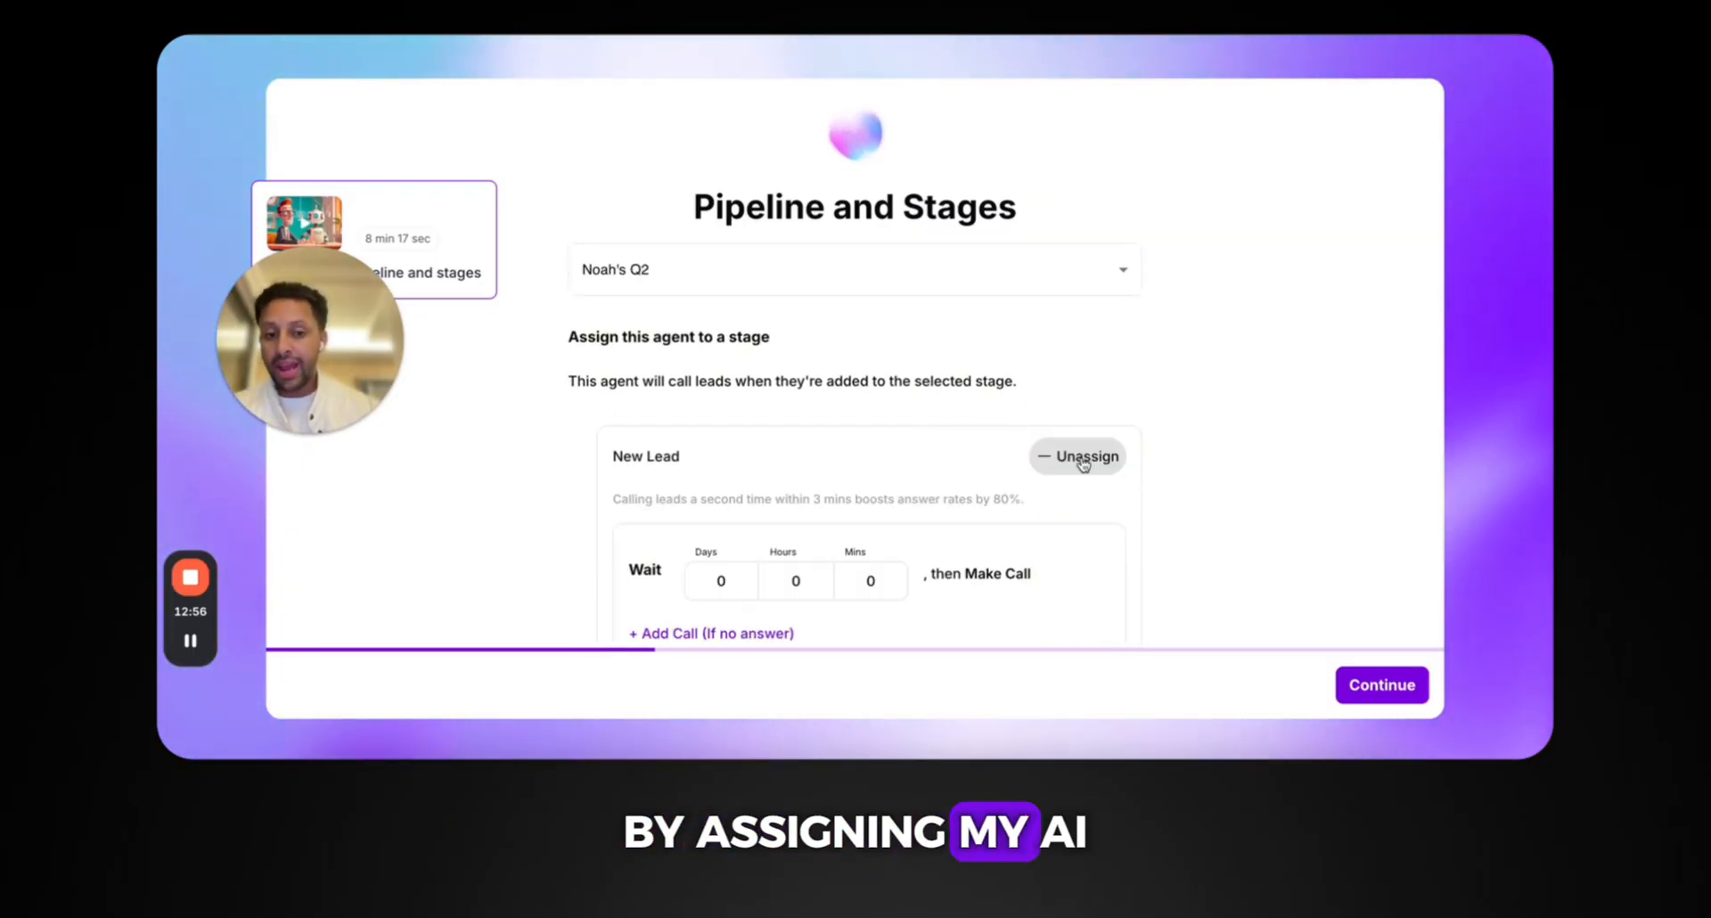
Read the New Lead stage tip about calling leads a second time within 3 minutes.
scroll(730, 445, "down", 2)
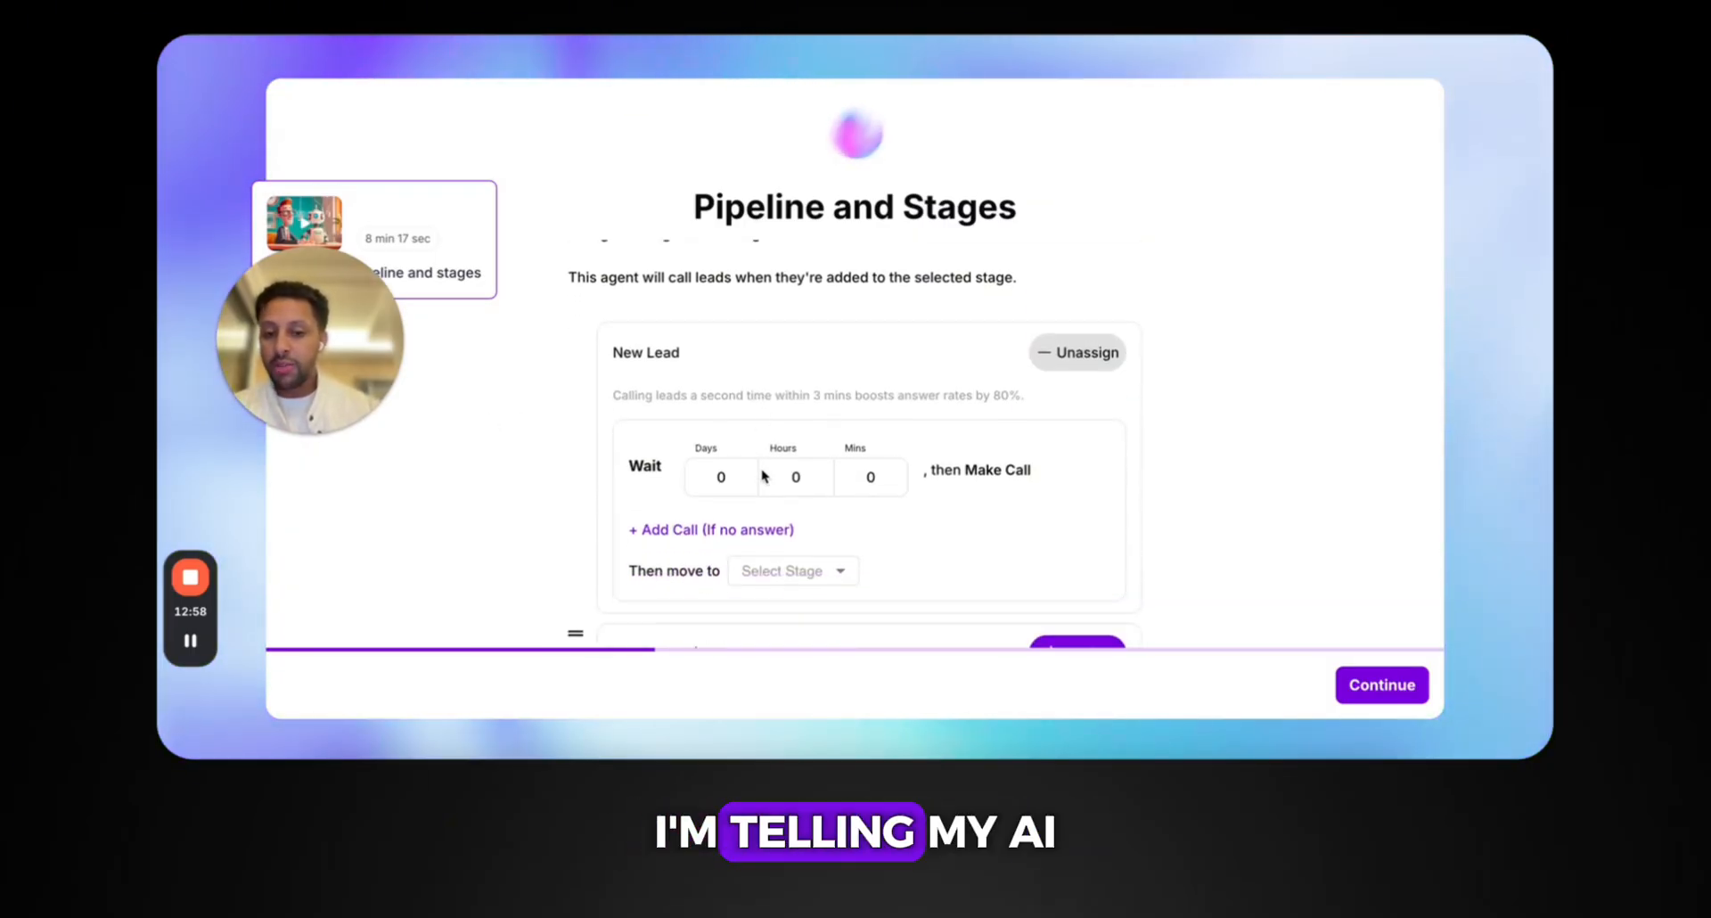
scroll(757, 473, "up", 1)
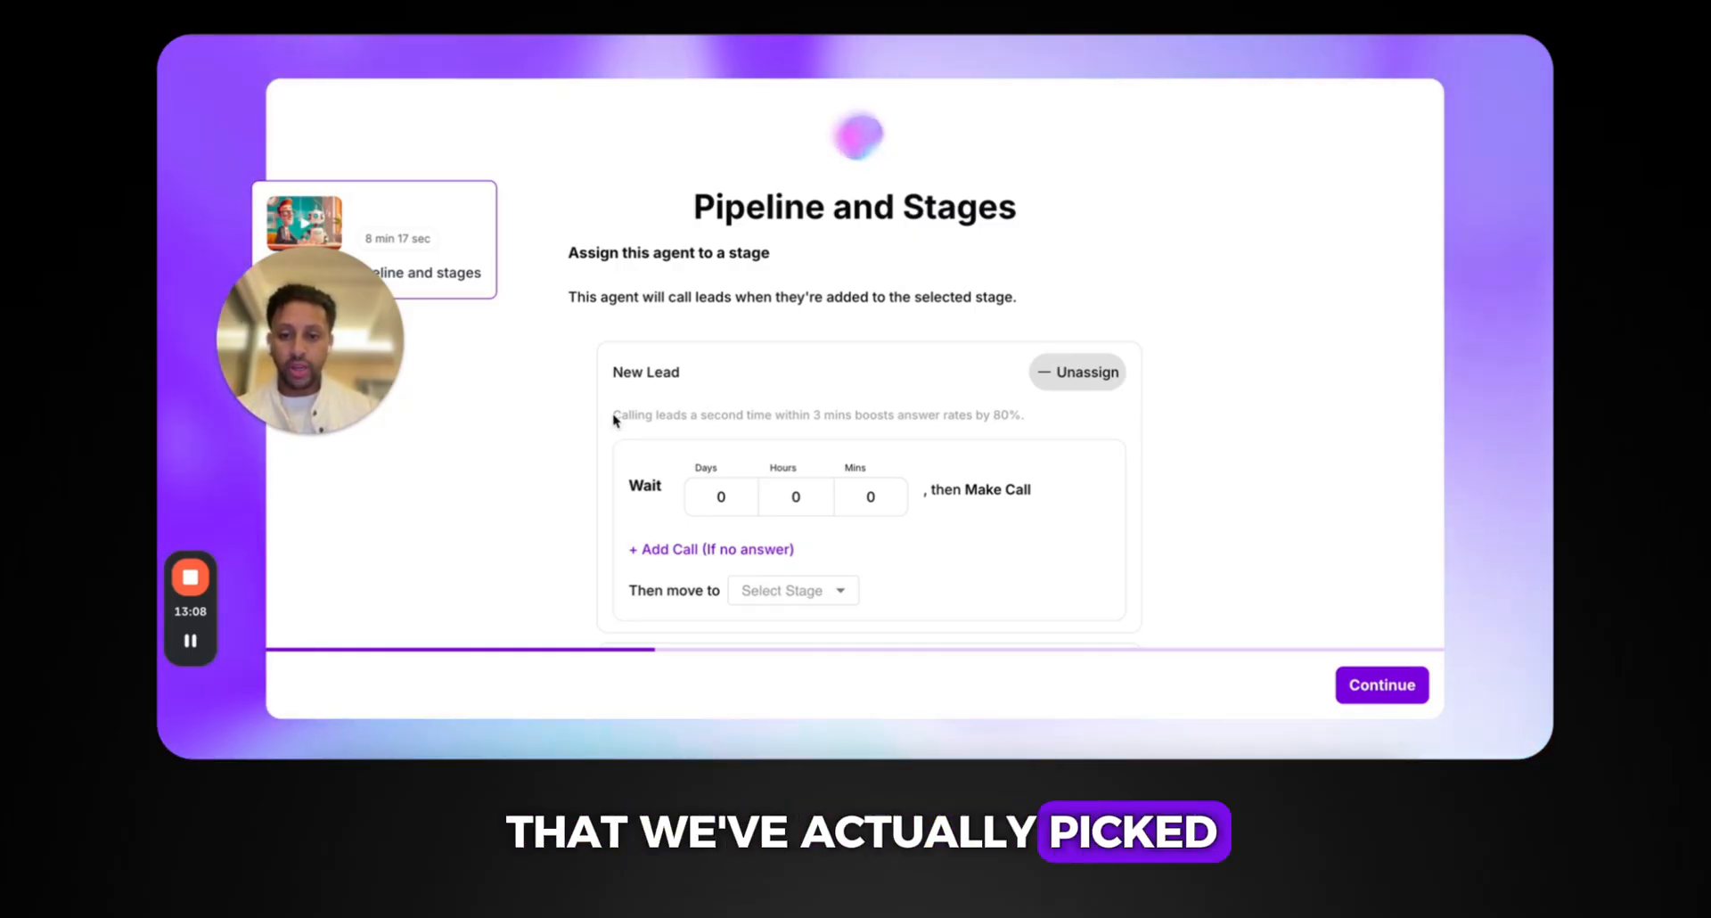
left_click_drag(611, 418, 917, 447)
left_click(998, 407)
left_click_drag(1001, 412, 611, 417)
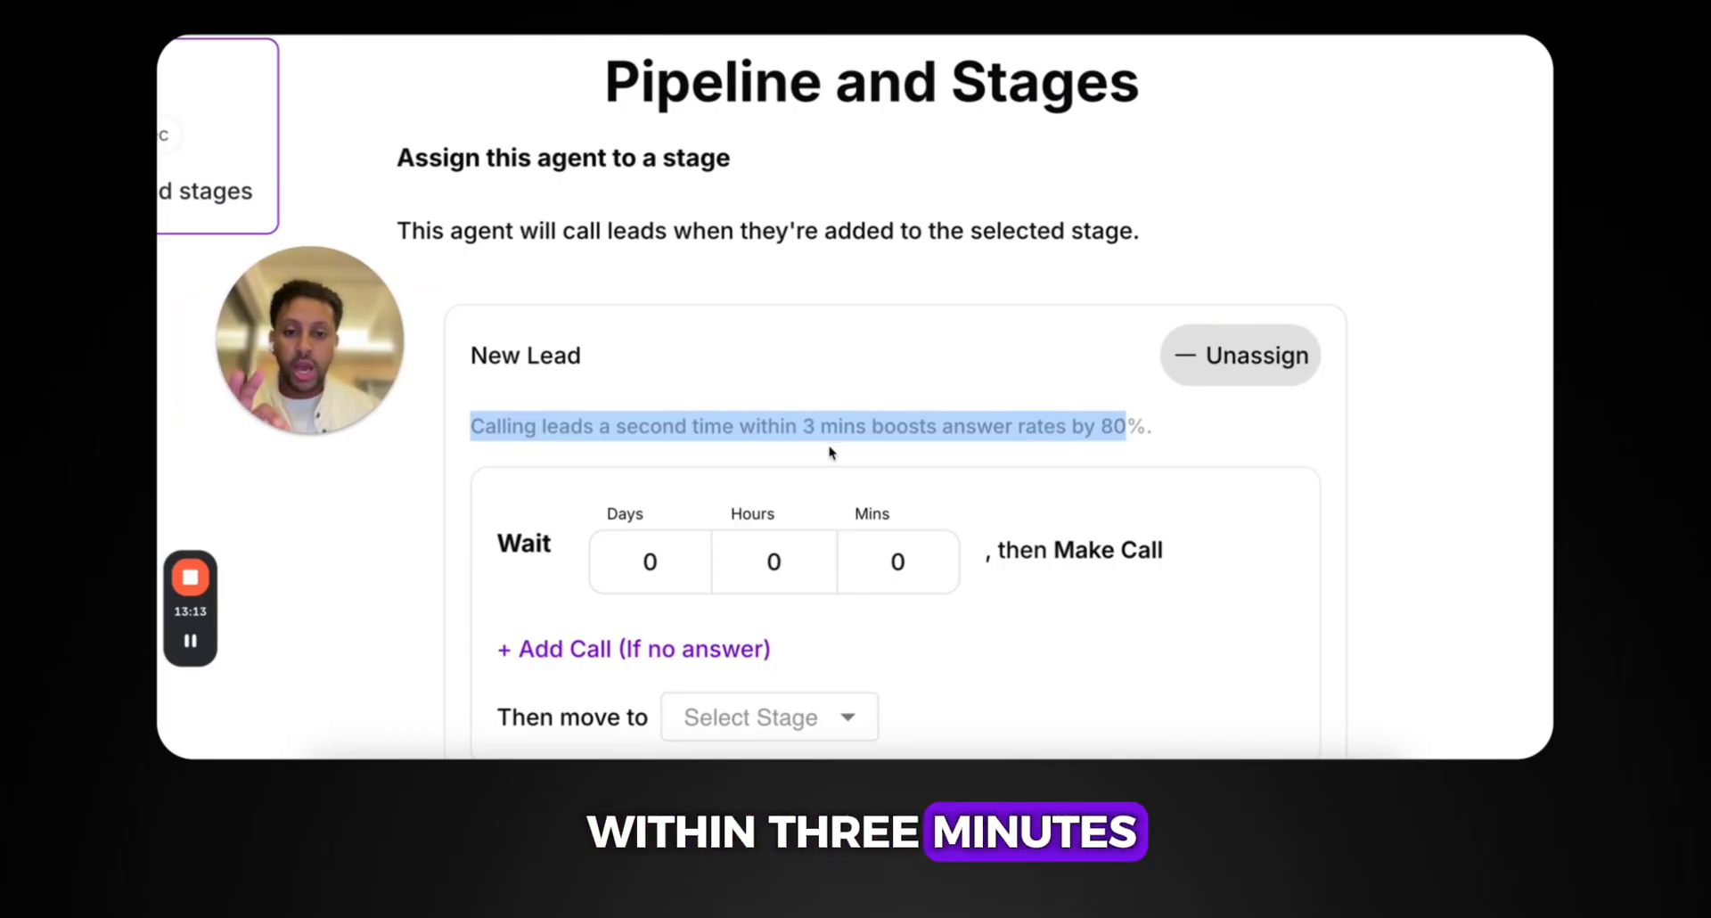
left_click(1440, 490)
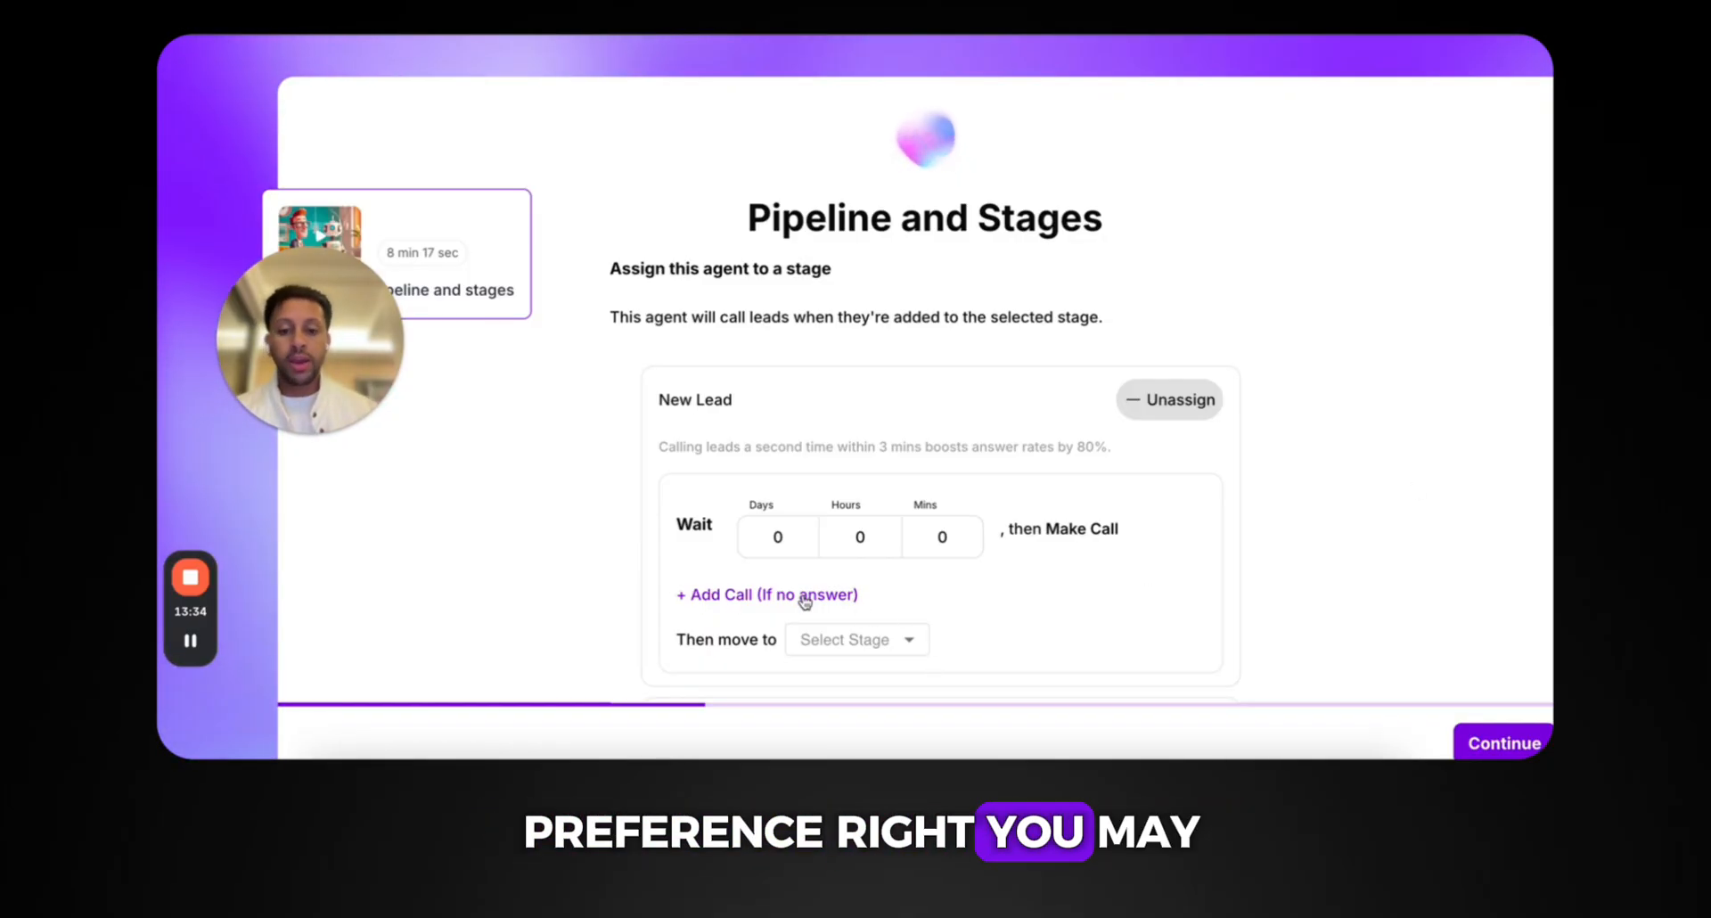
Add a second call to the New Lead stage that waits 20 minutes.
left_click(805, 597)
left_click(1136, 604)
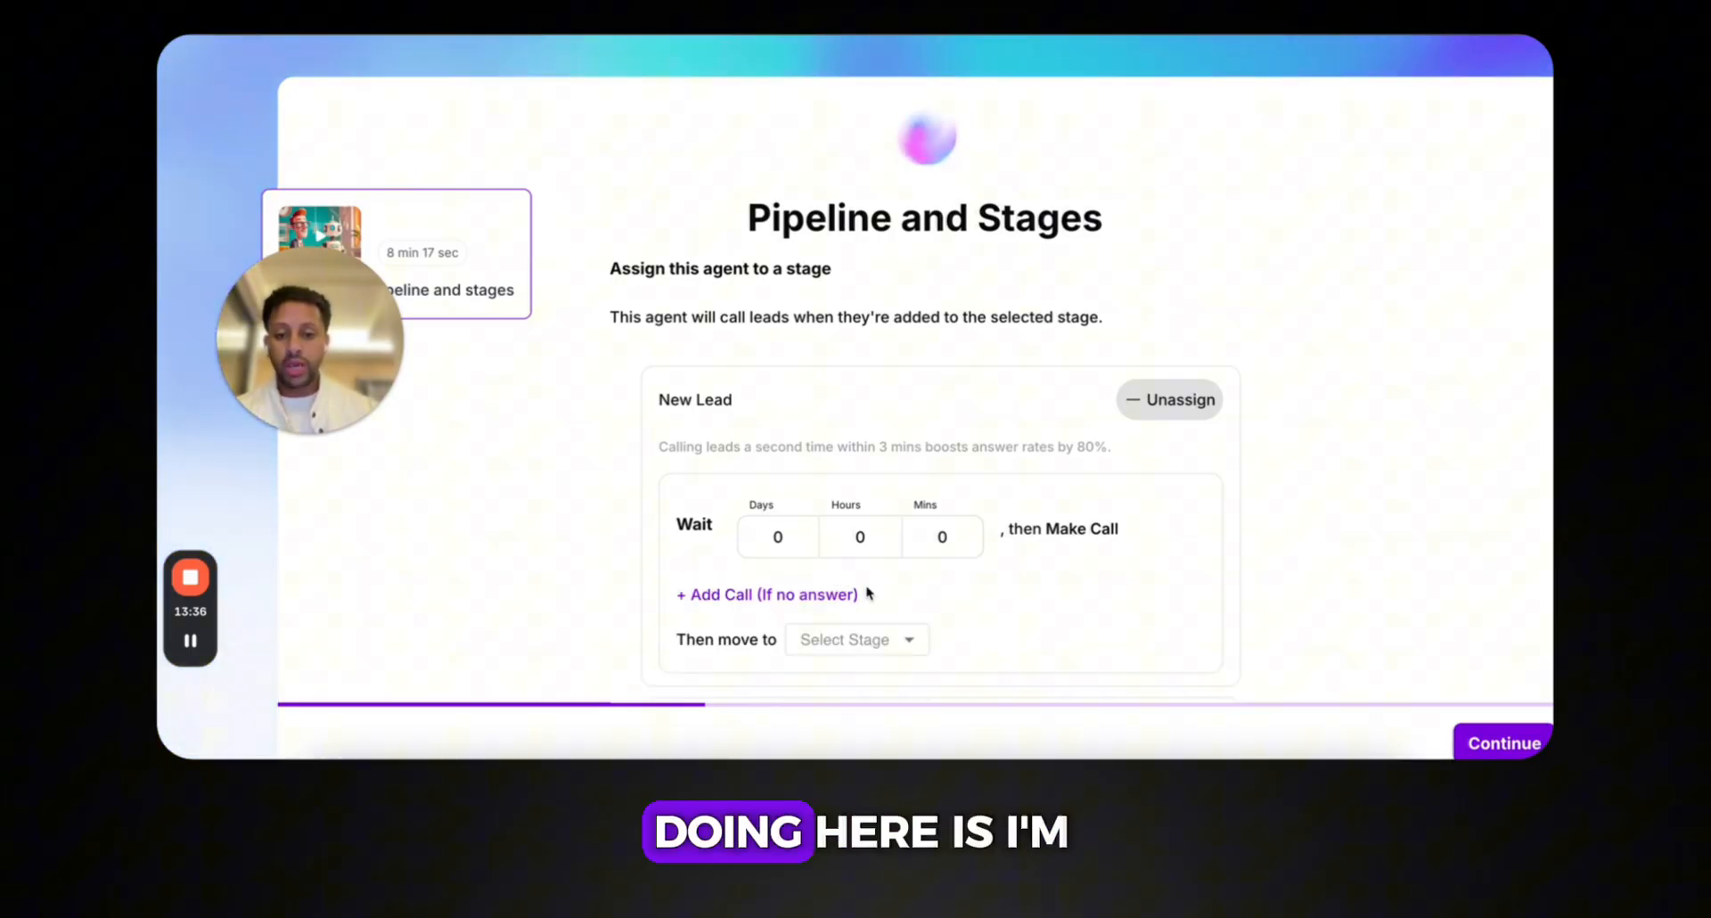
left_click(805, 594)
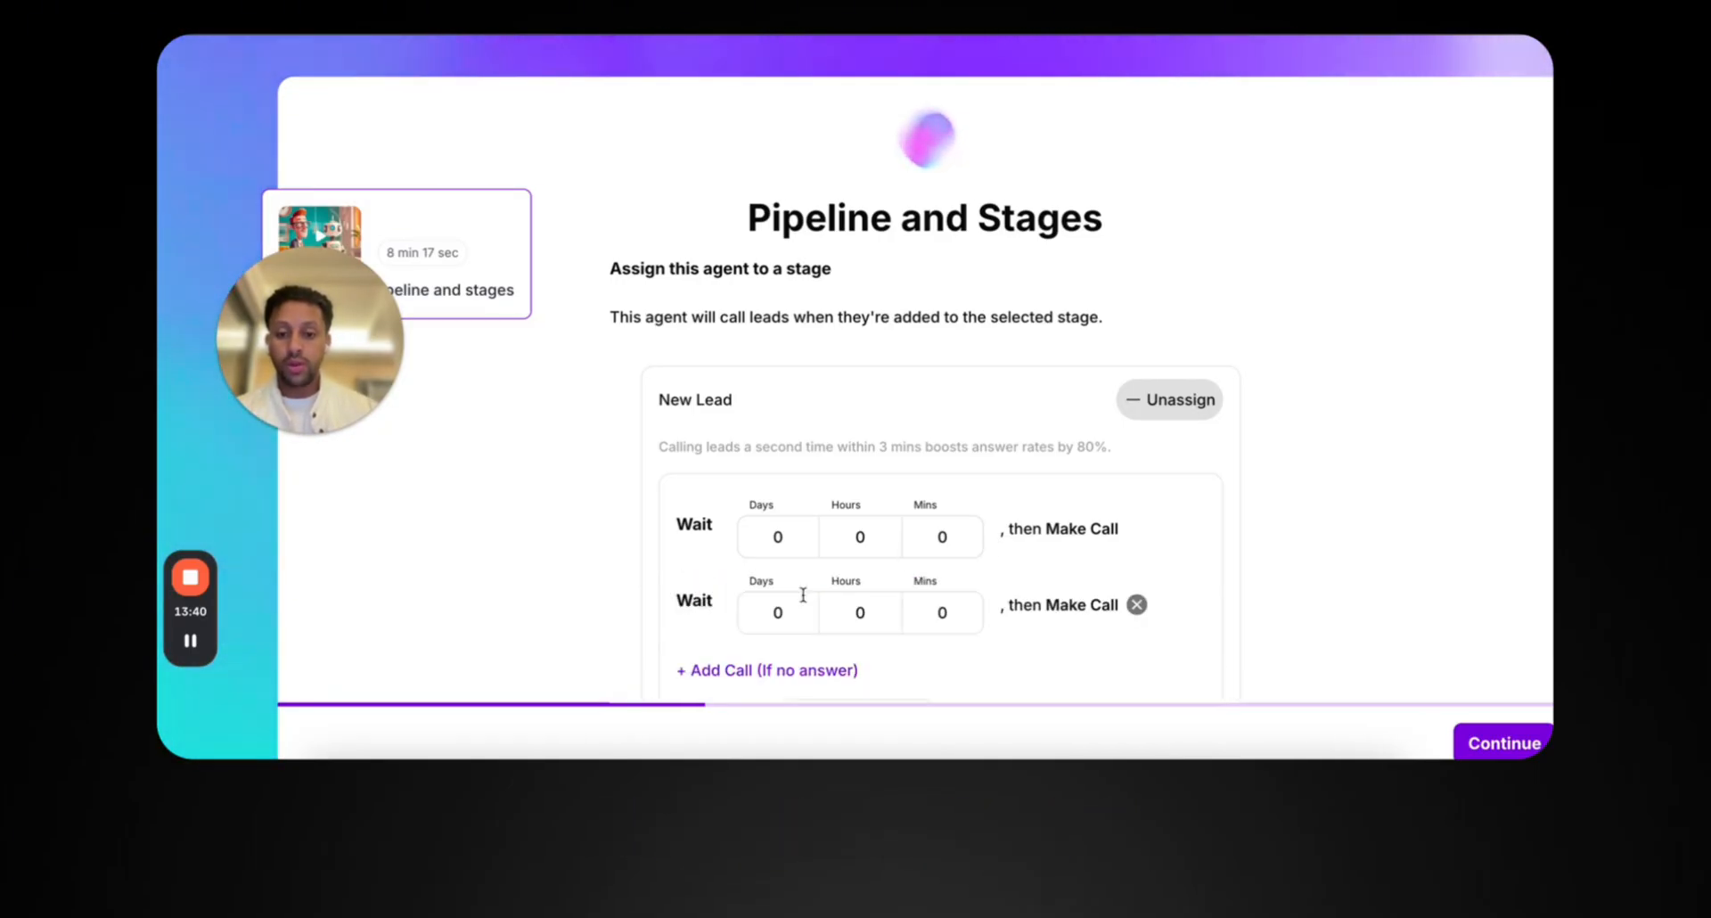
scroll(802, 595, "down", 1)
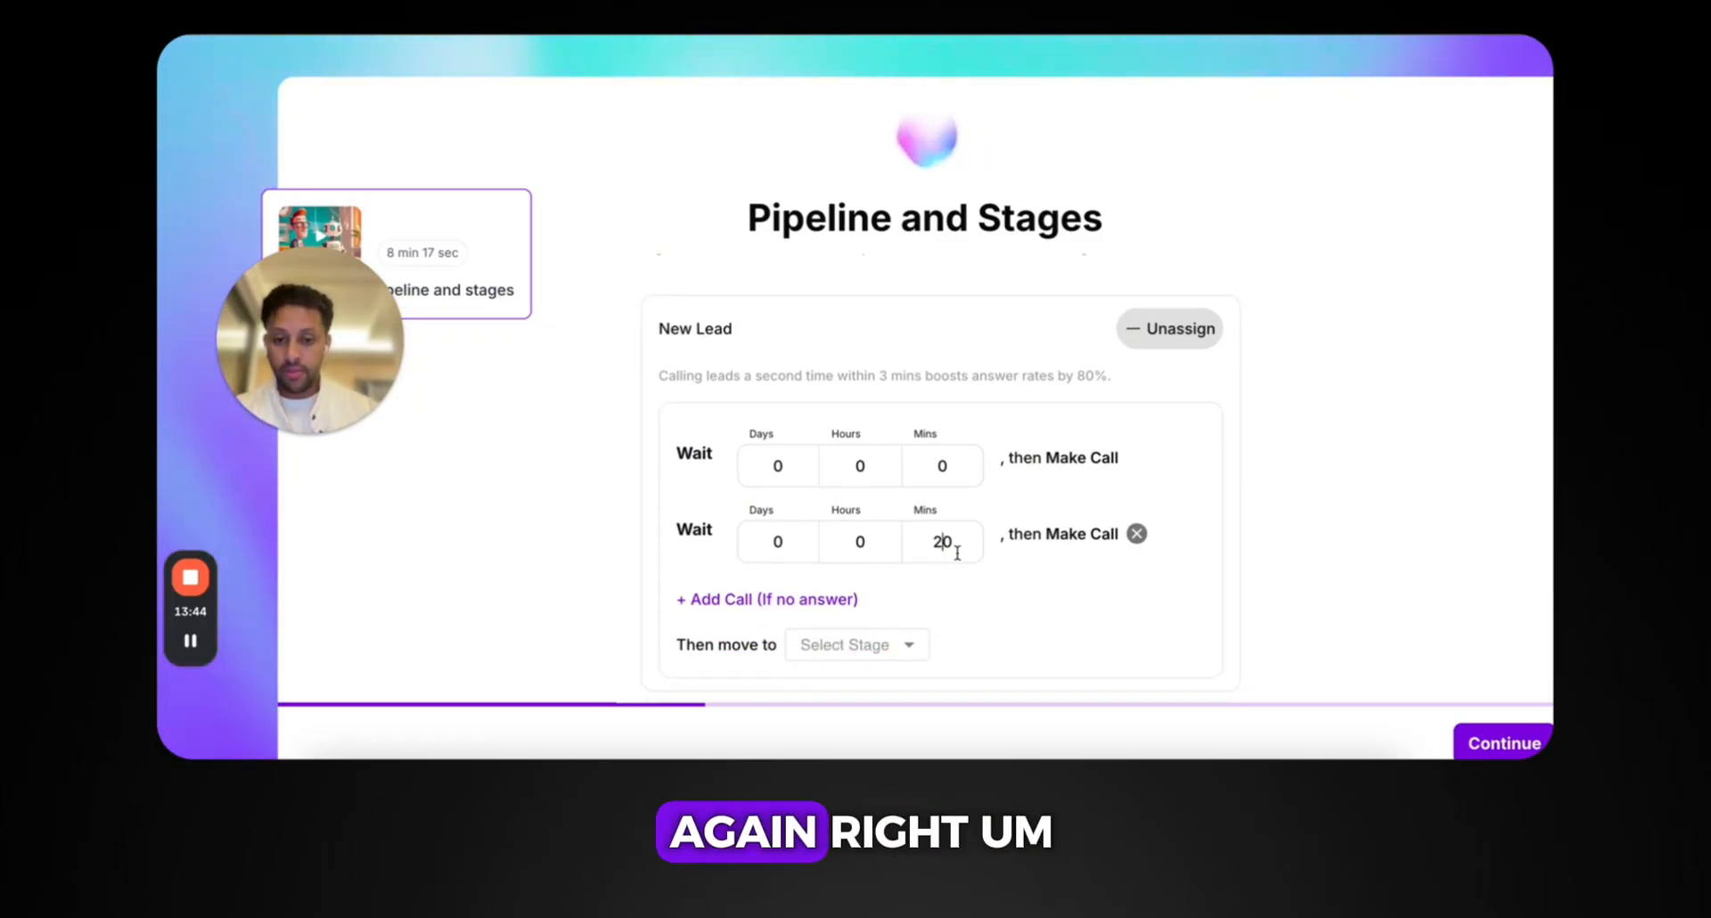
scroll(957, 553, "down", 1)
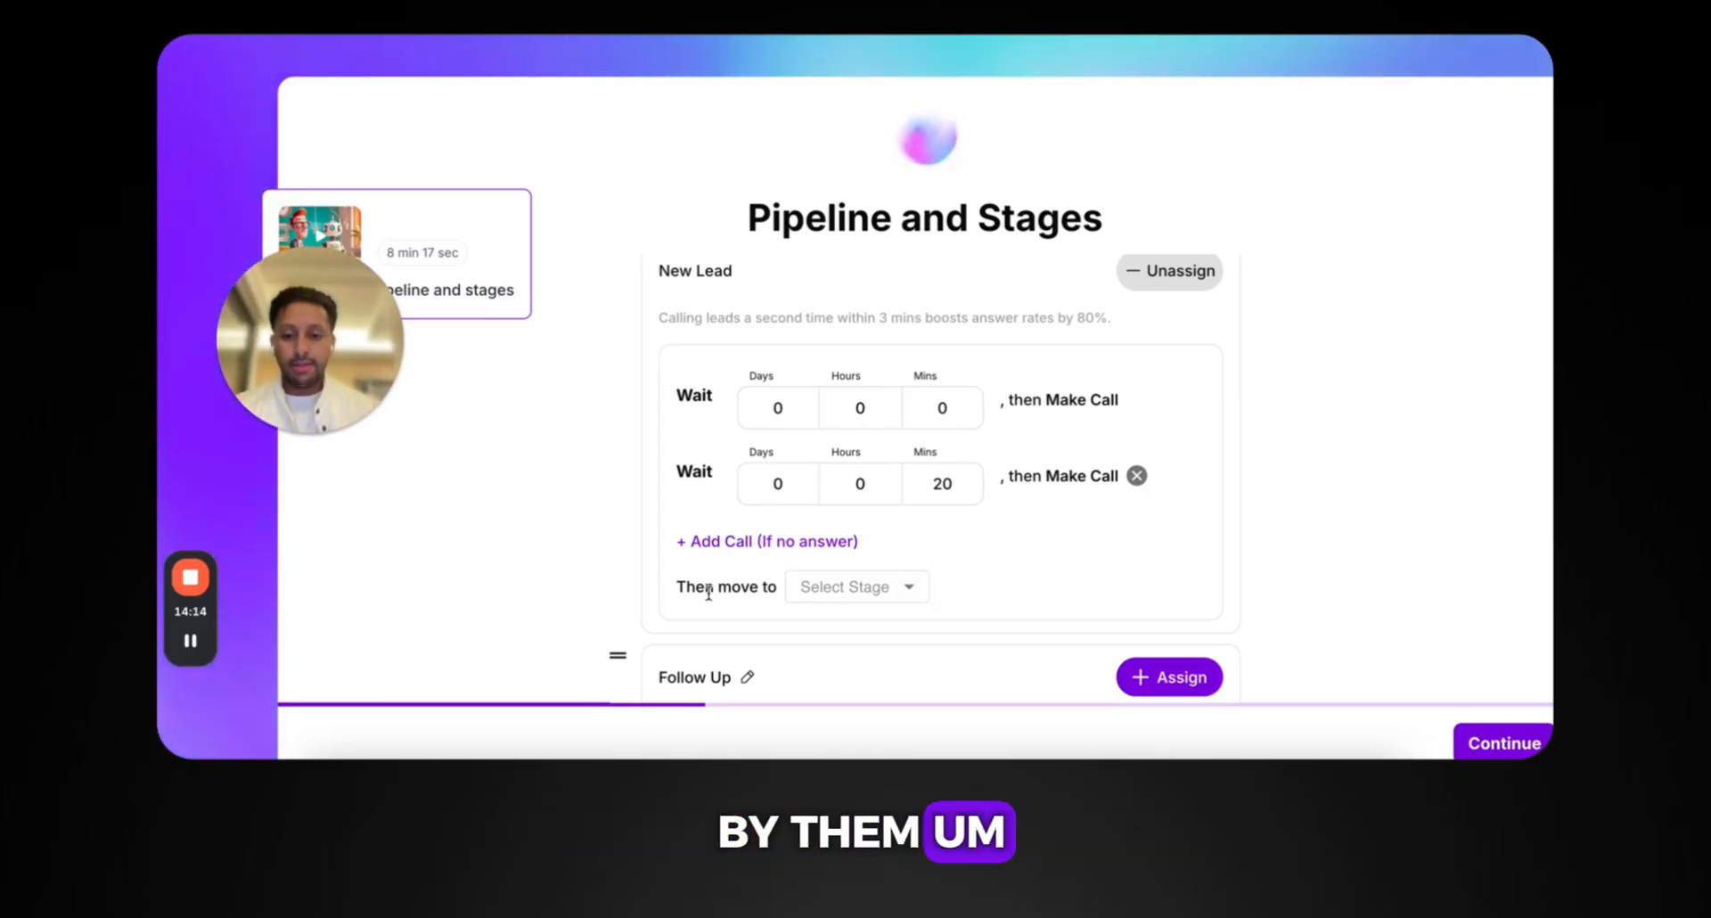
Assign the agent to the Follow Up stage as well.
left_click(871, 589)
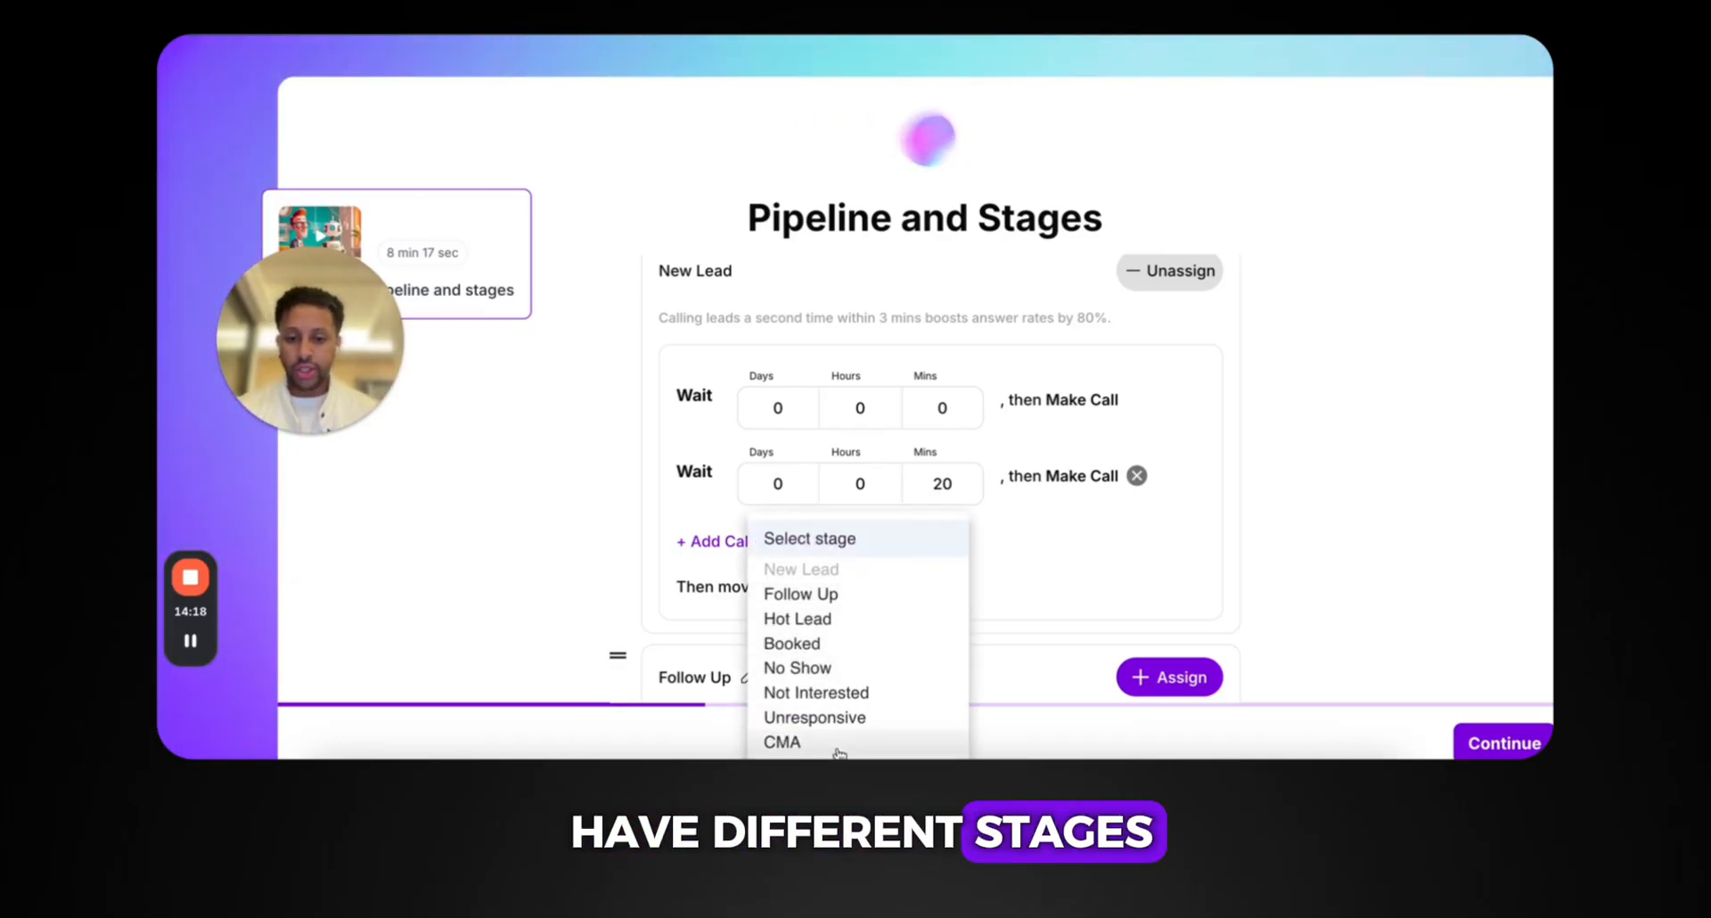
left_click(1171, 601)
scroll(1173, 597, "down", 1)
scroll(1169, 491, "up", 2)
scroll(1169, 490, "down", 1)
scroll(1168, 490, "down", 4)
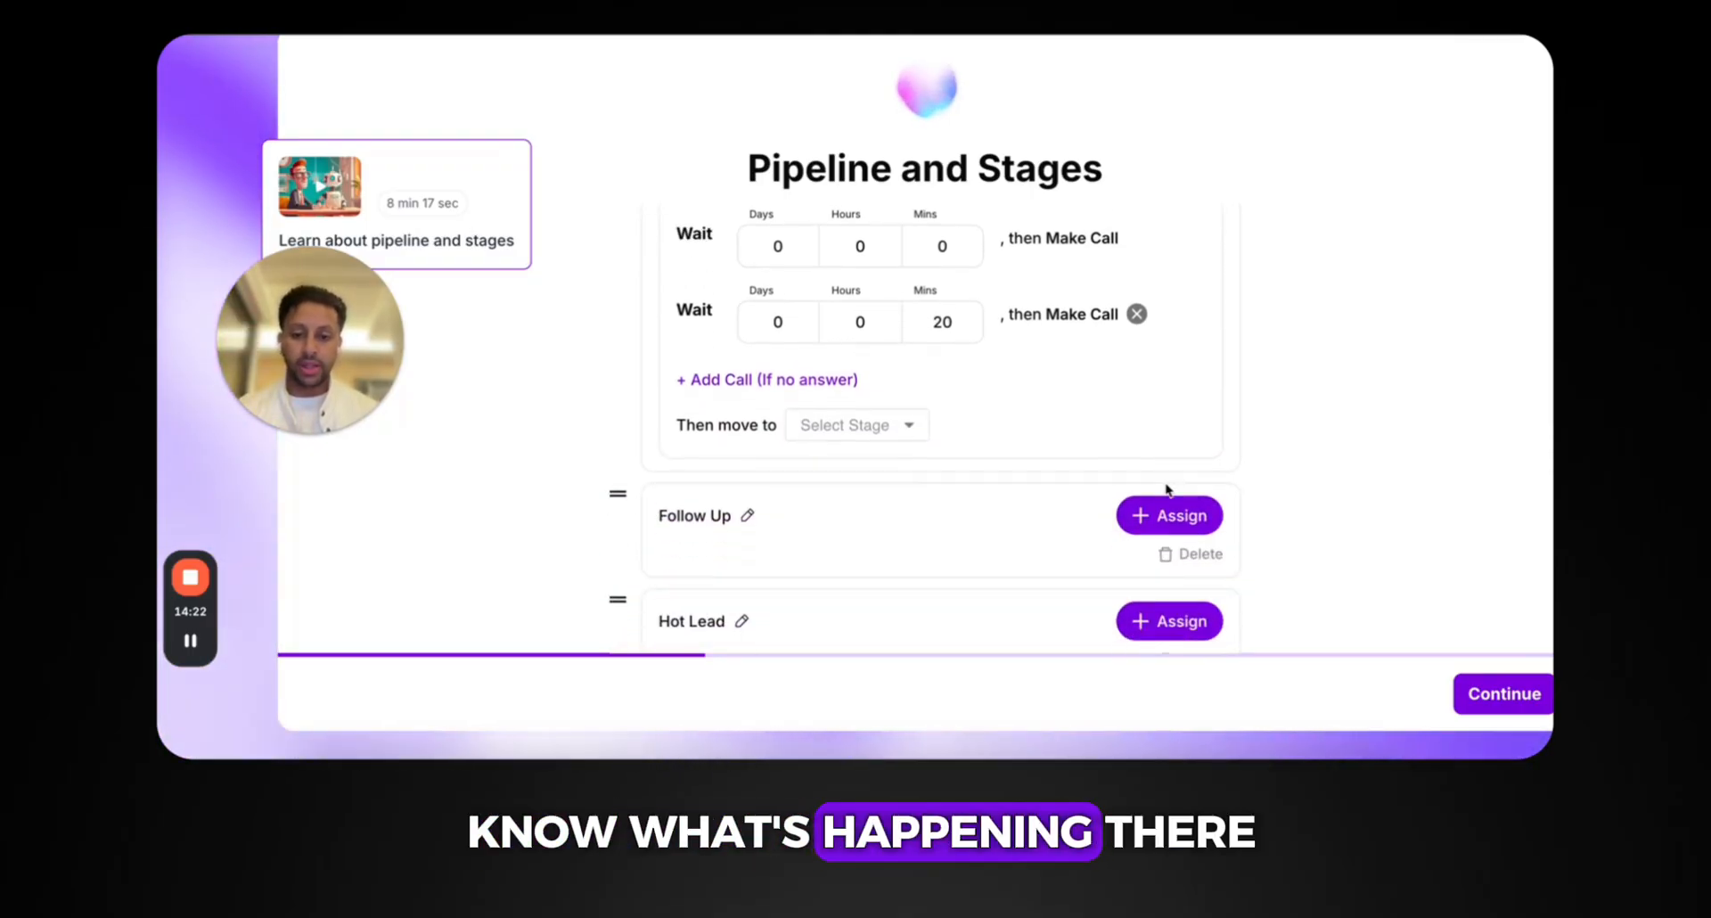
scroll(1167, 488, "down", 1)
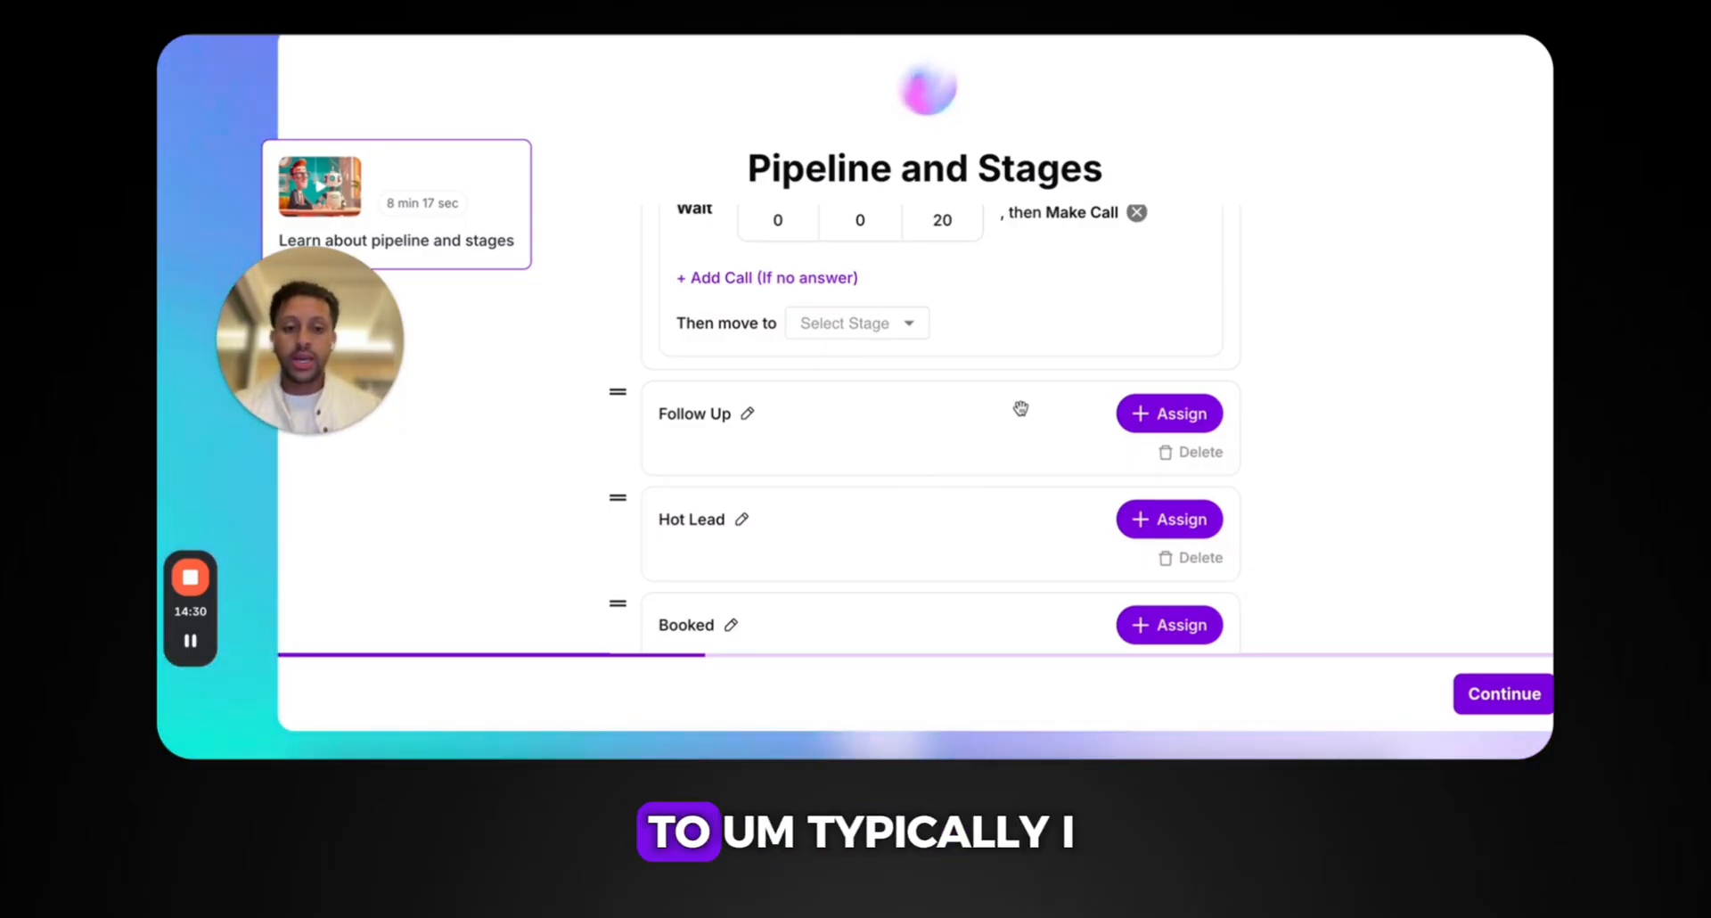
left_click(1182, 416)
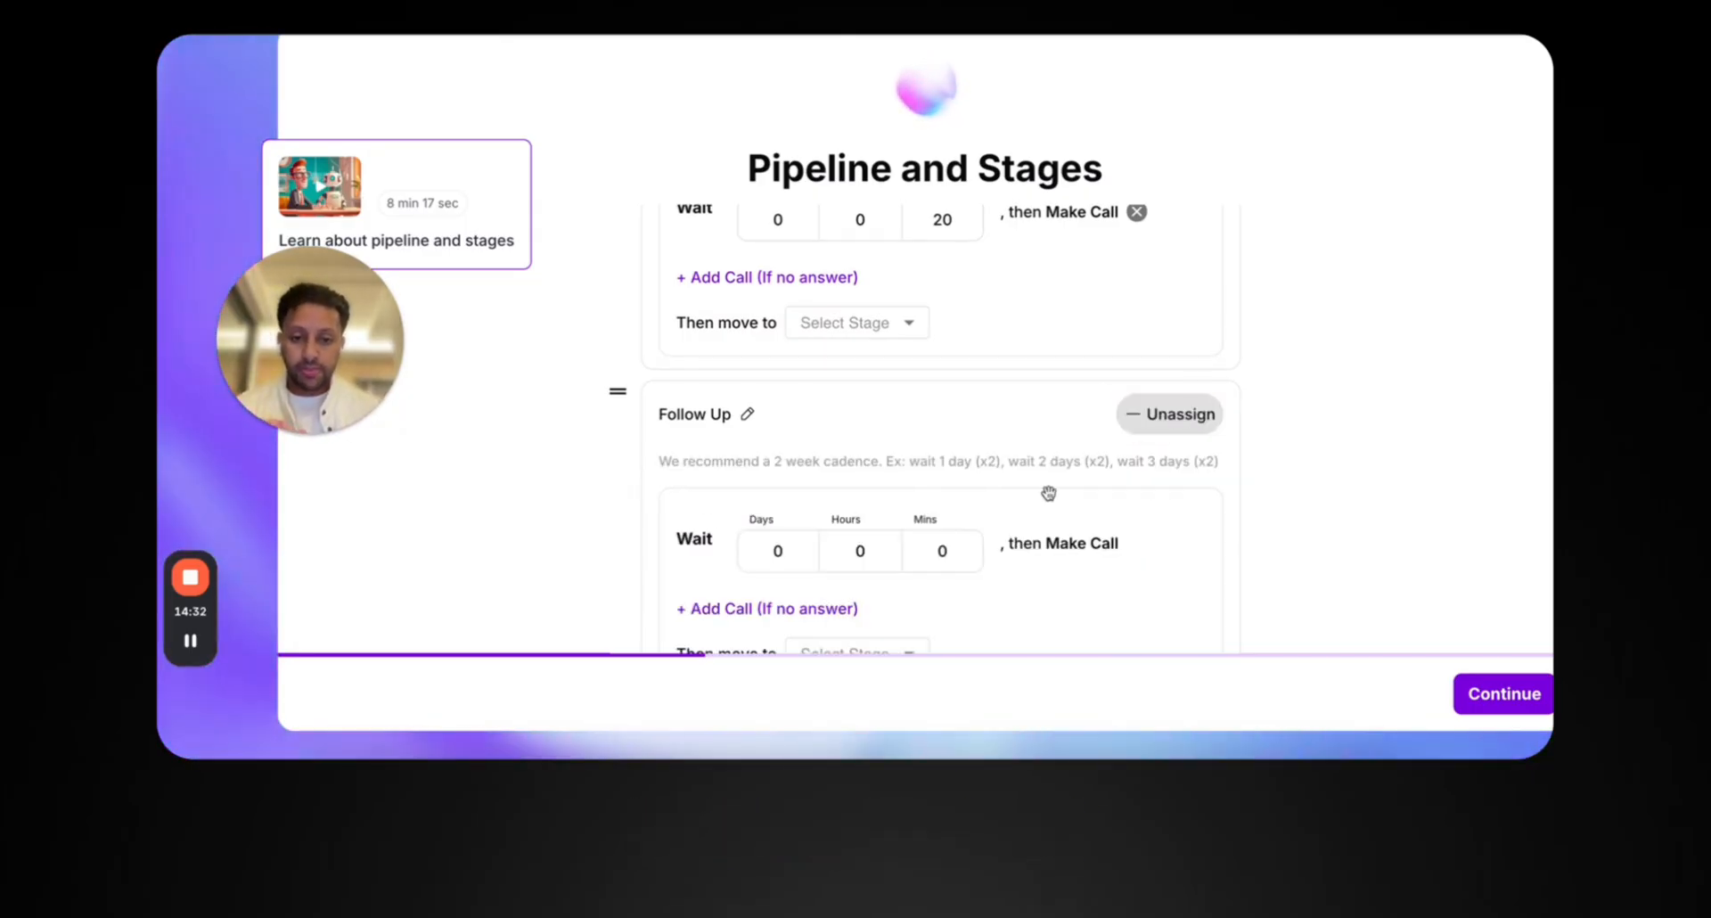
scroll(1054, 486, "down", 3)
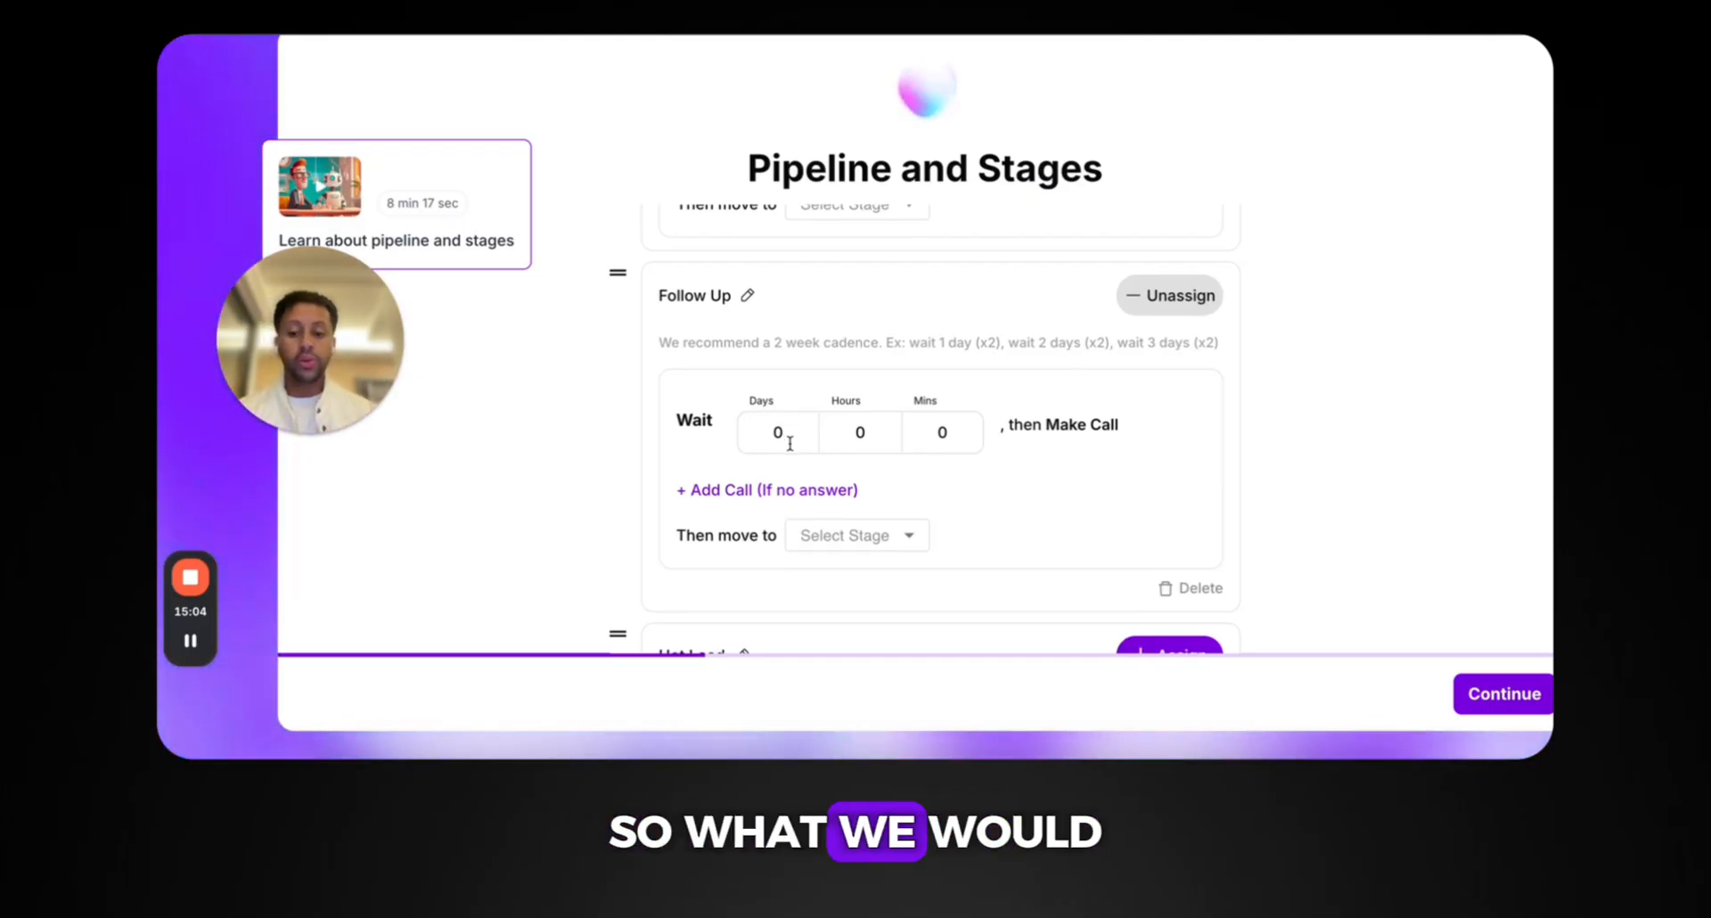
Set the New Lead stage to move unanswered leads to Follow Up.
scroll(789, 443, "up", 2)
scroll(789, 443, "up", 2)
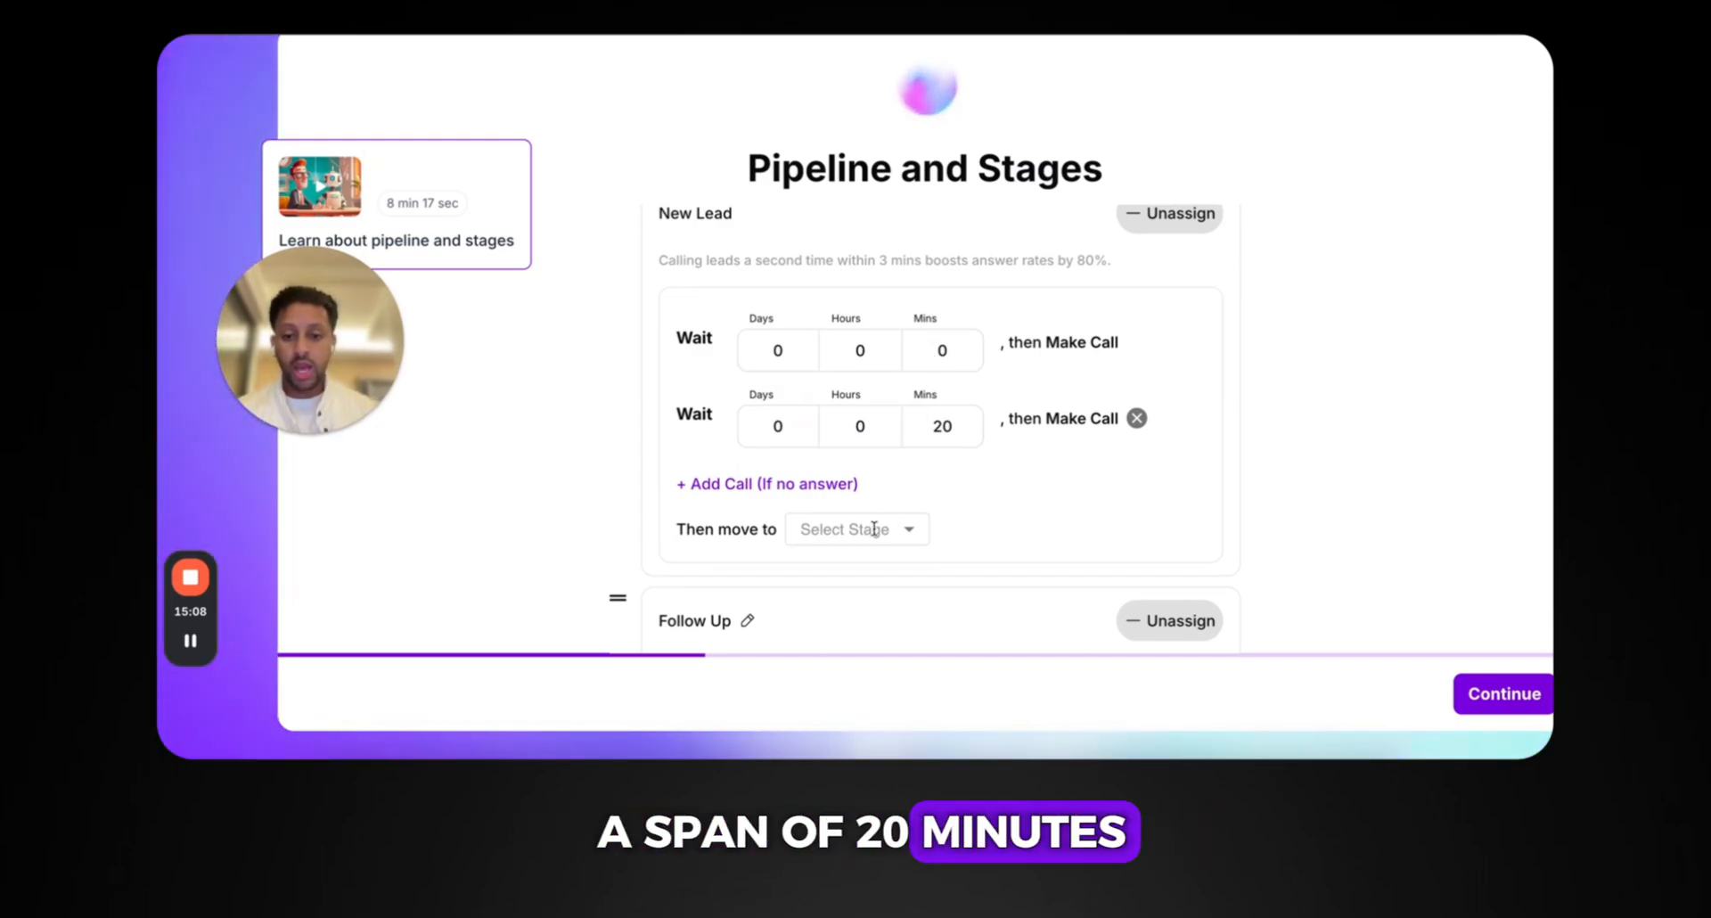
left_click(871, 532)
left_click(868, 548)
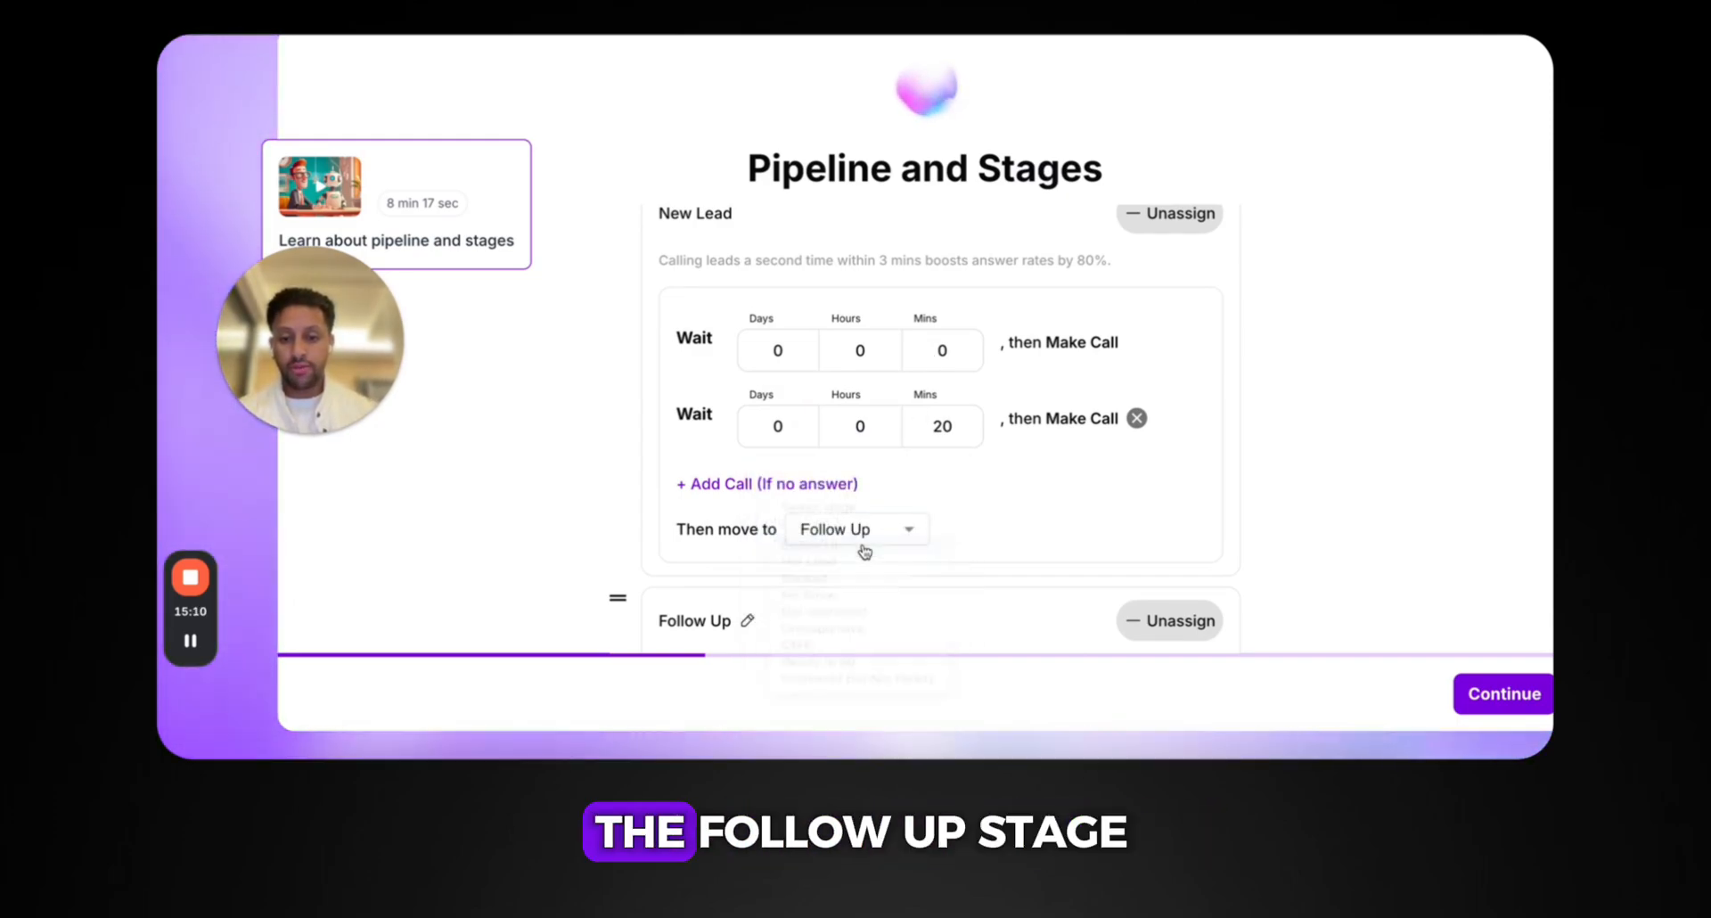
Set the Follow Up stage's first call to wait 1 day and add a second call waiting 1 day.
scroll(1021, 517, "down", 3)
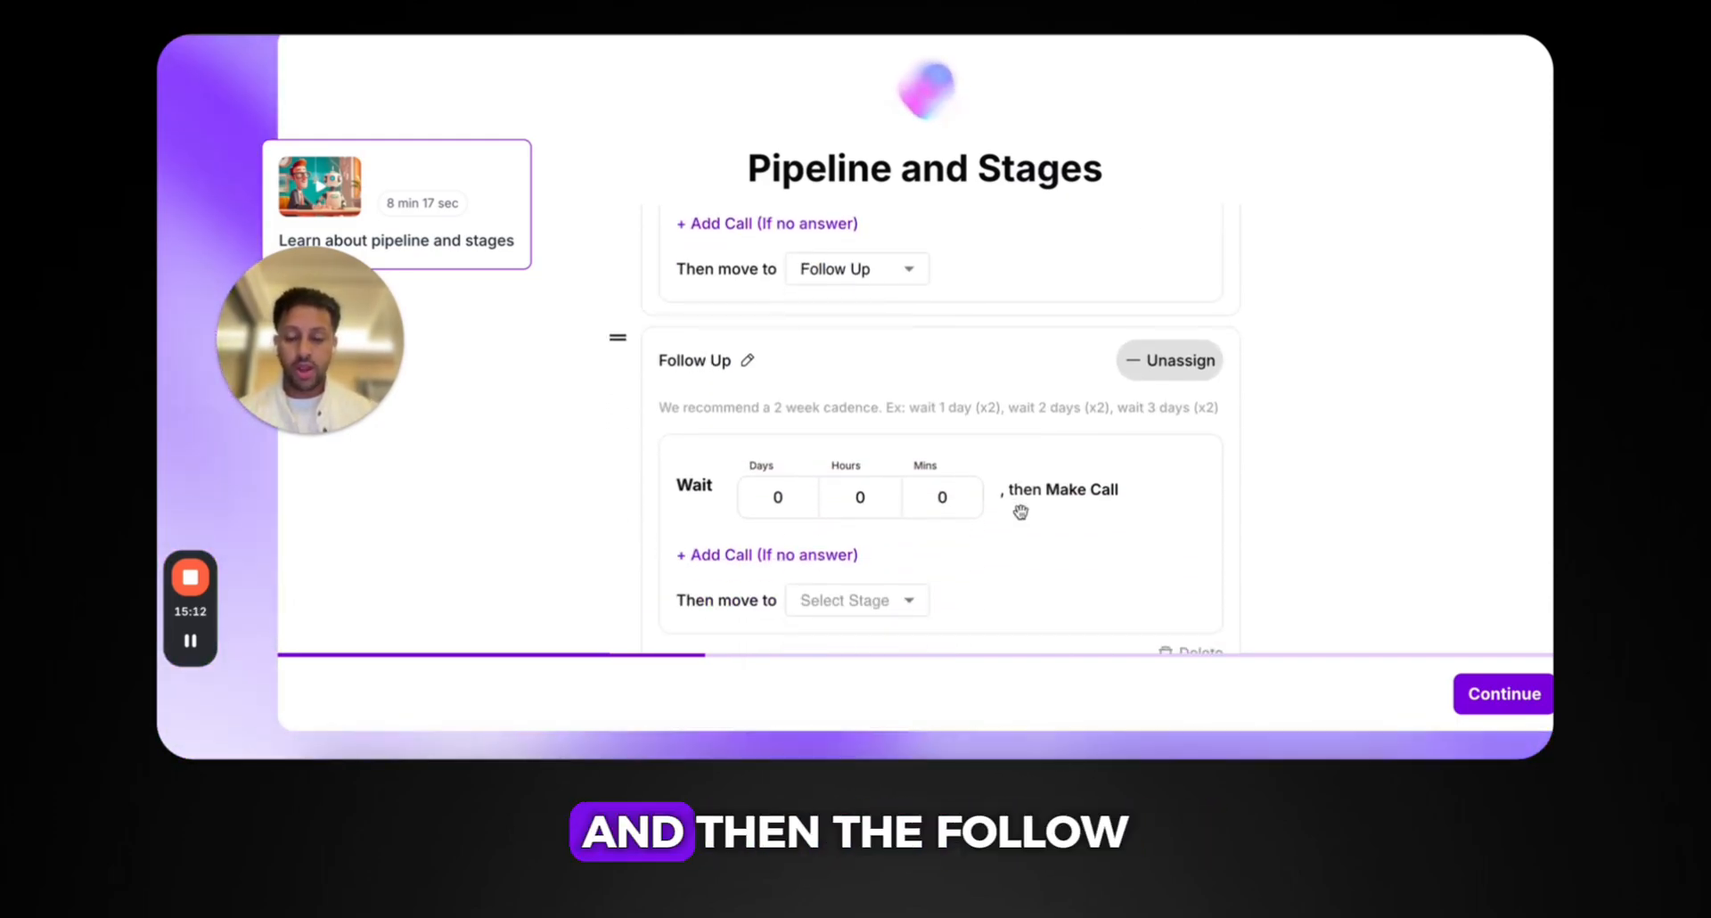
left_click(776, 497)
type("1")
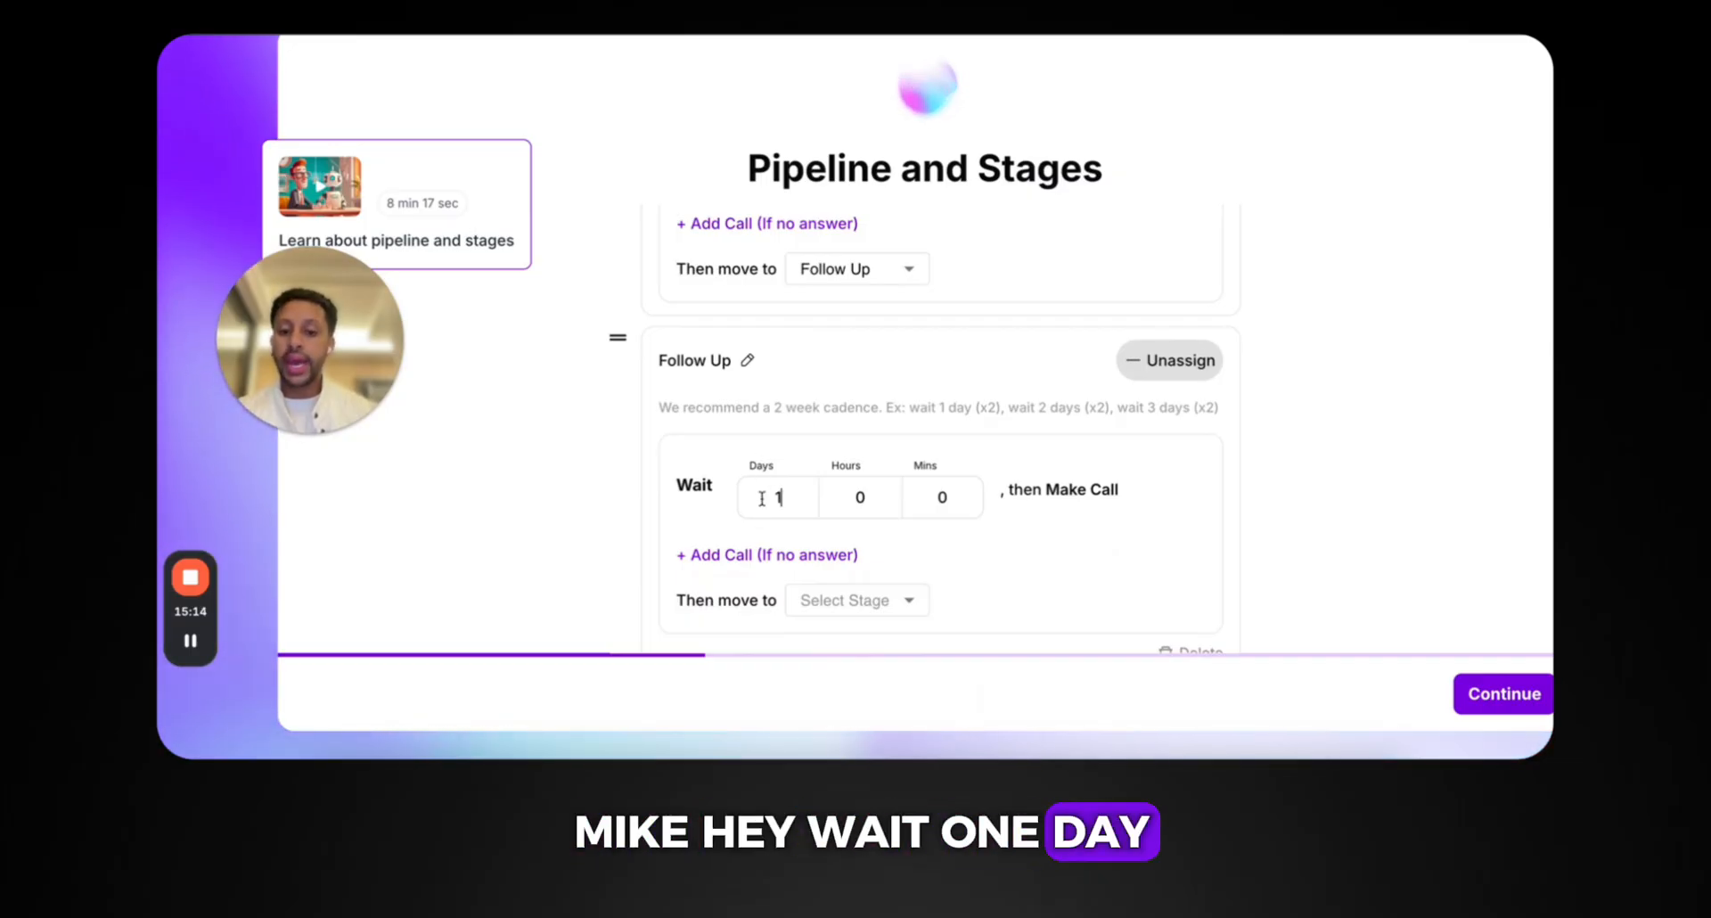
left_click(862, 553)
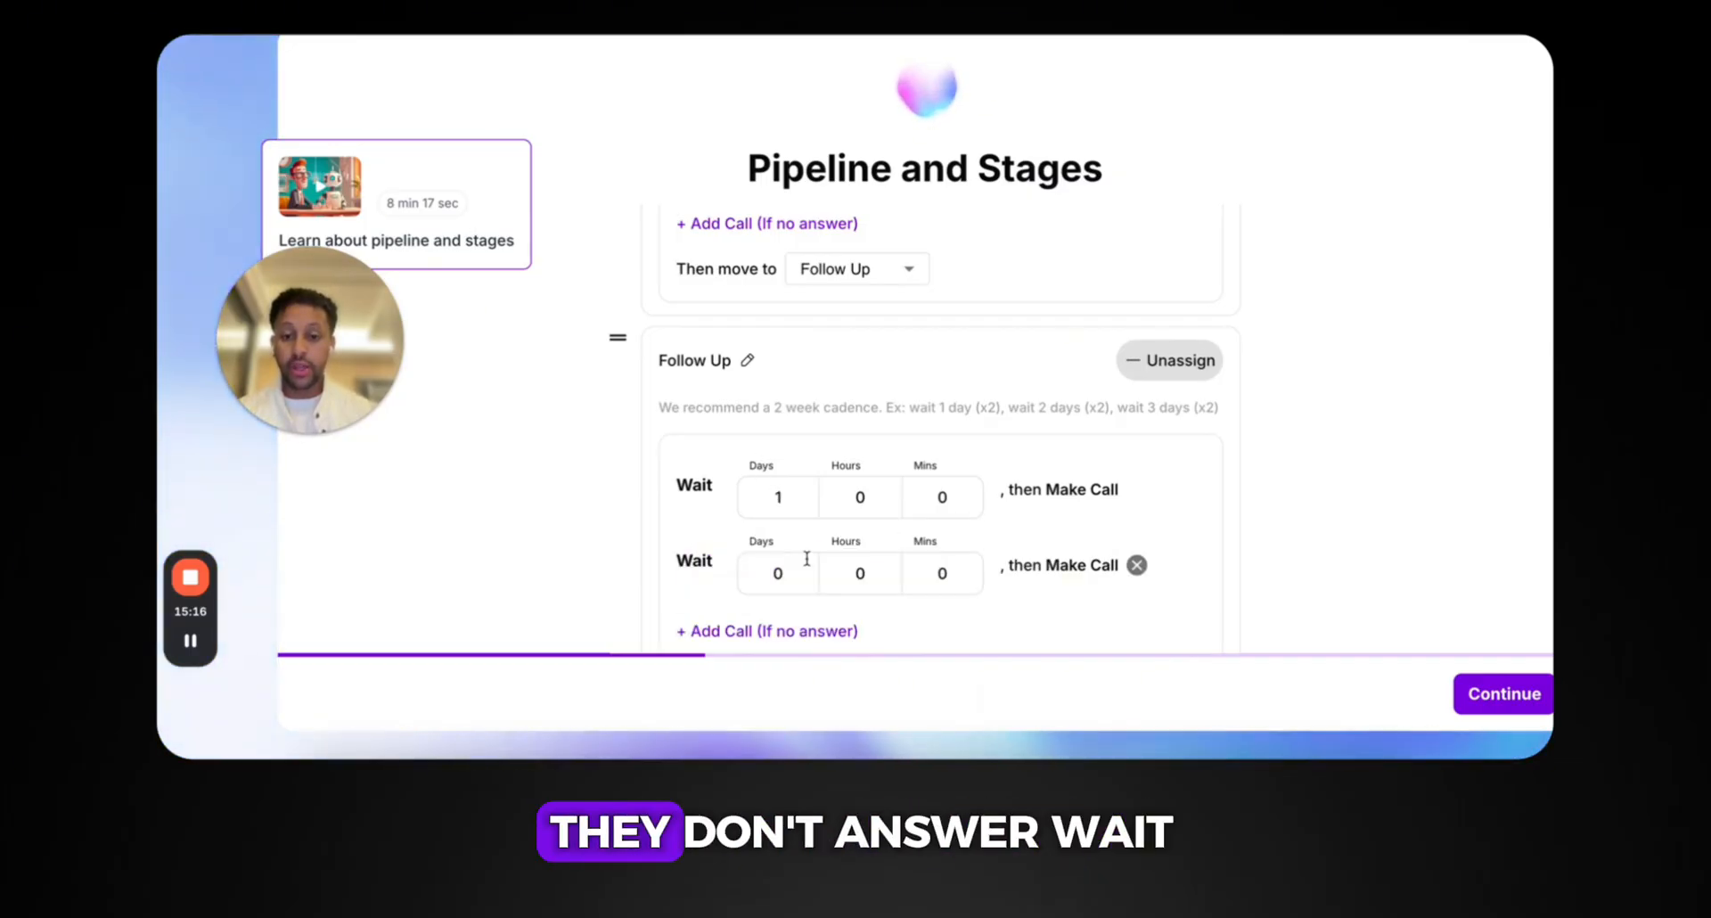
left_click(778, 570)
type("1")
Add two more Follow Up calls, each waiting 2 days.
scroll(918, 428, "down", 2)
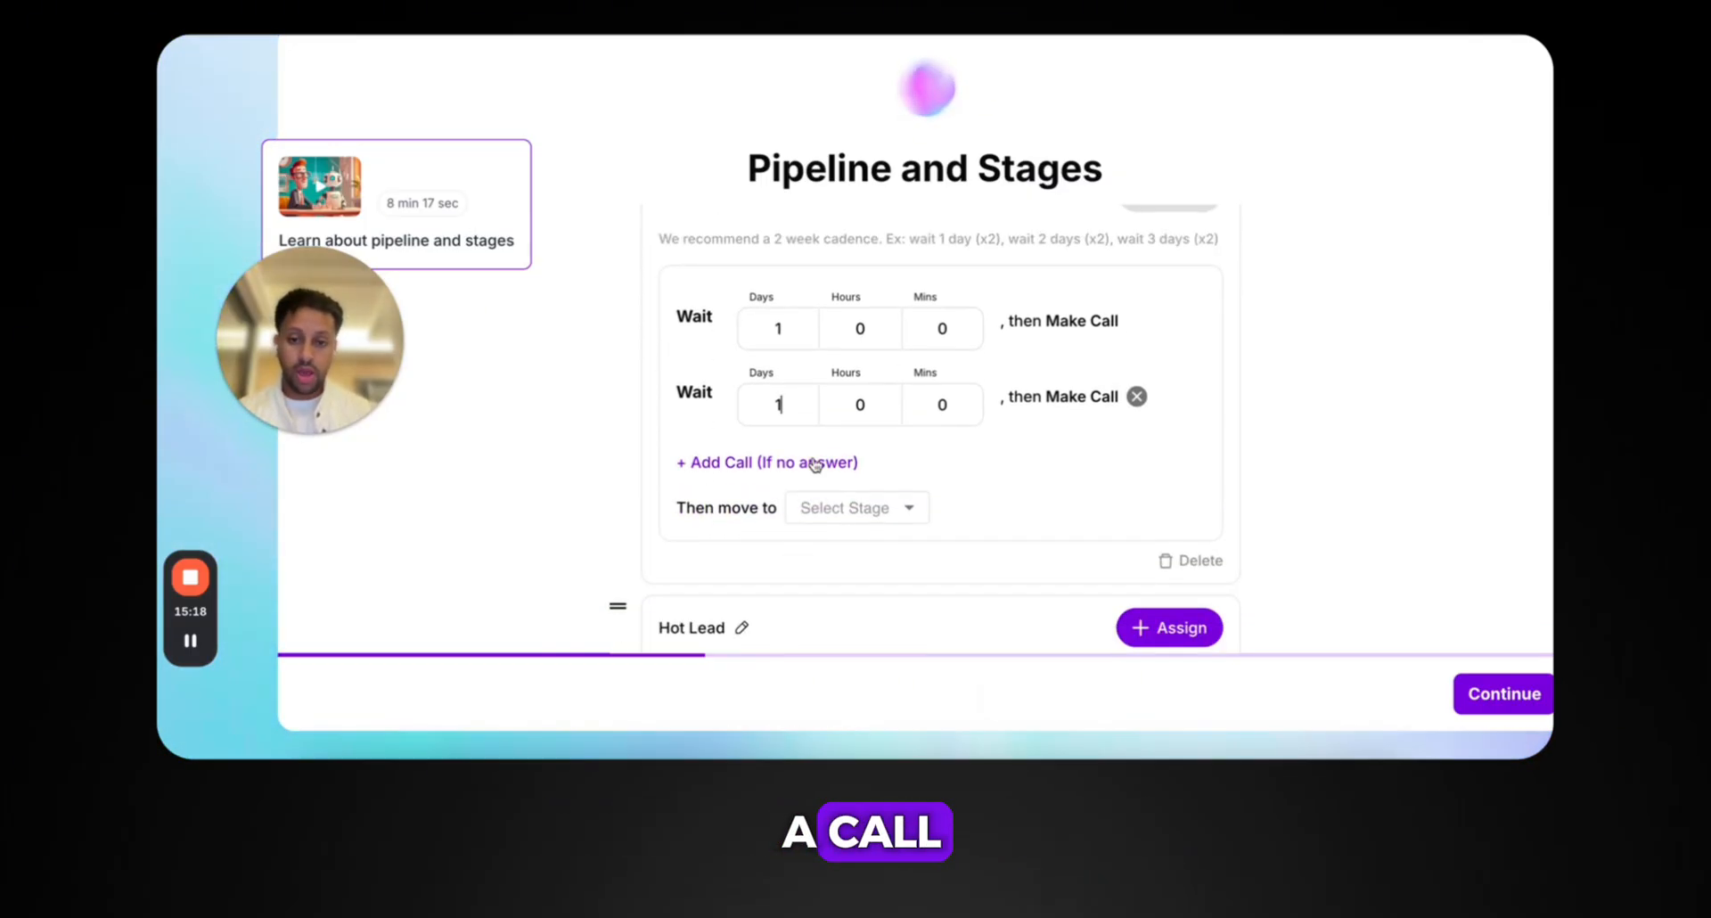
left_click(813, 465)
left_click(783, 485)
type("2")
scroll(784, 485, "down", 1)
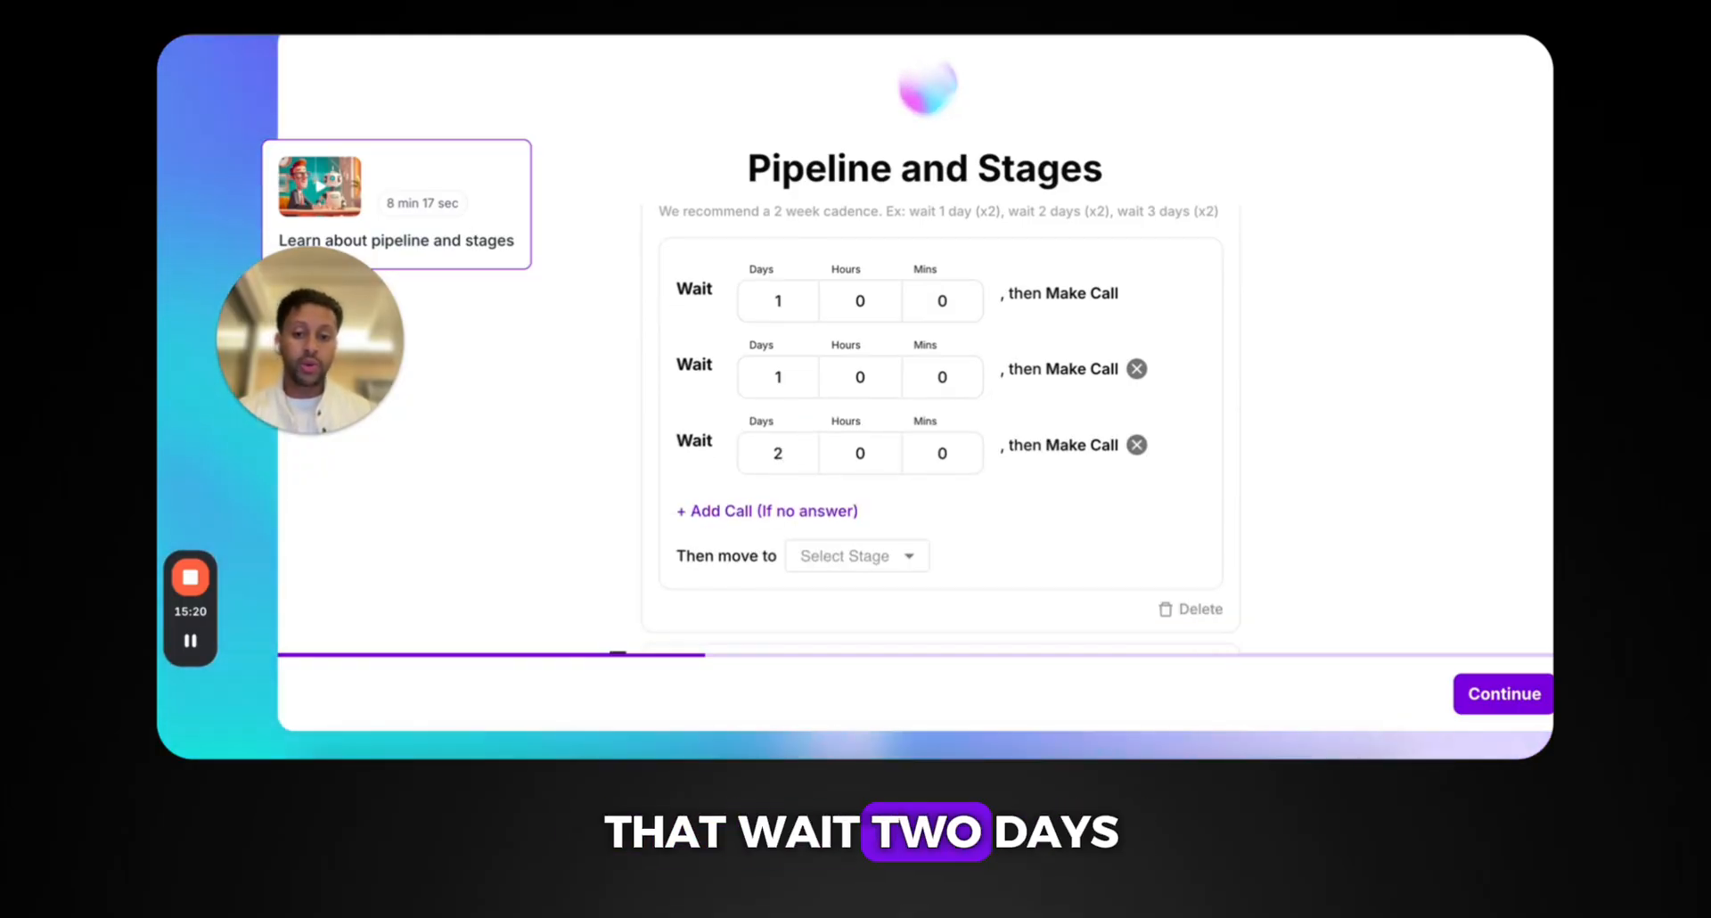
left_click(794, 508)
type("2")
Add two further Follow Up calls, each waiting 3 days.
scroll(891, 428, "down", 2)
left_click(802, 490)
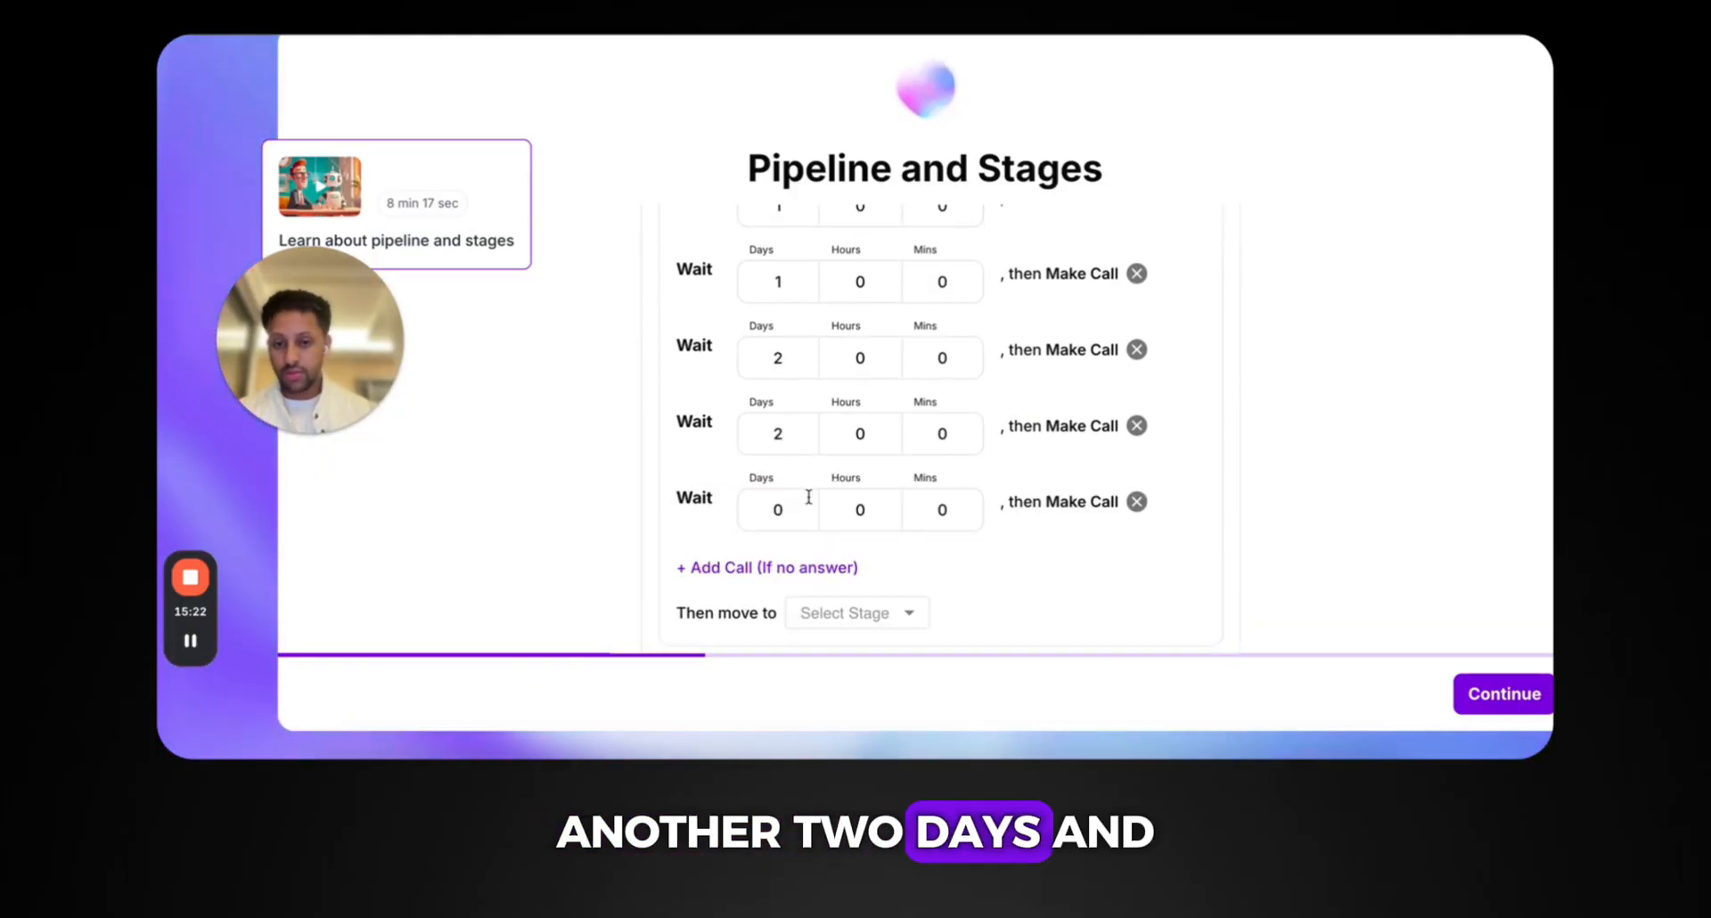
left_click(783, 504)
type("3")
scroll(789, 503, "down", 2)
left_click(794, 497)
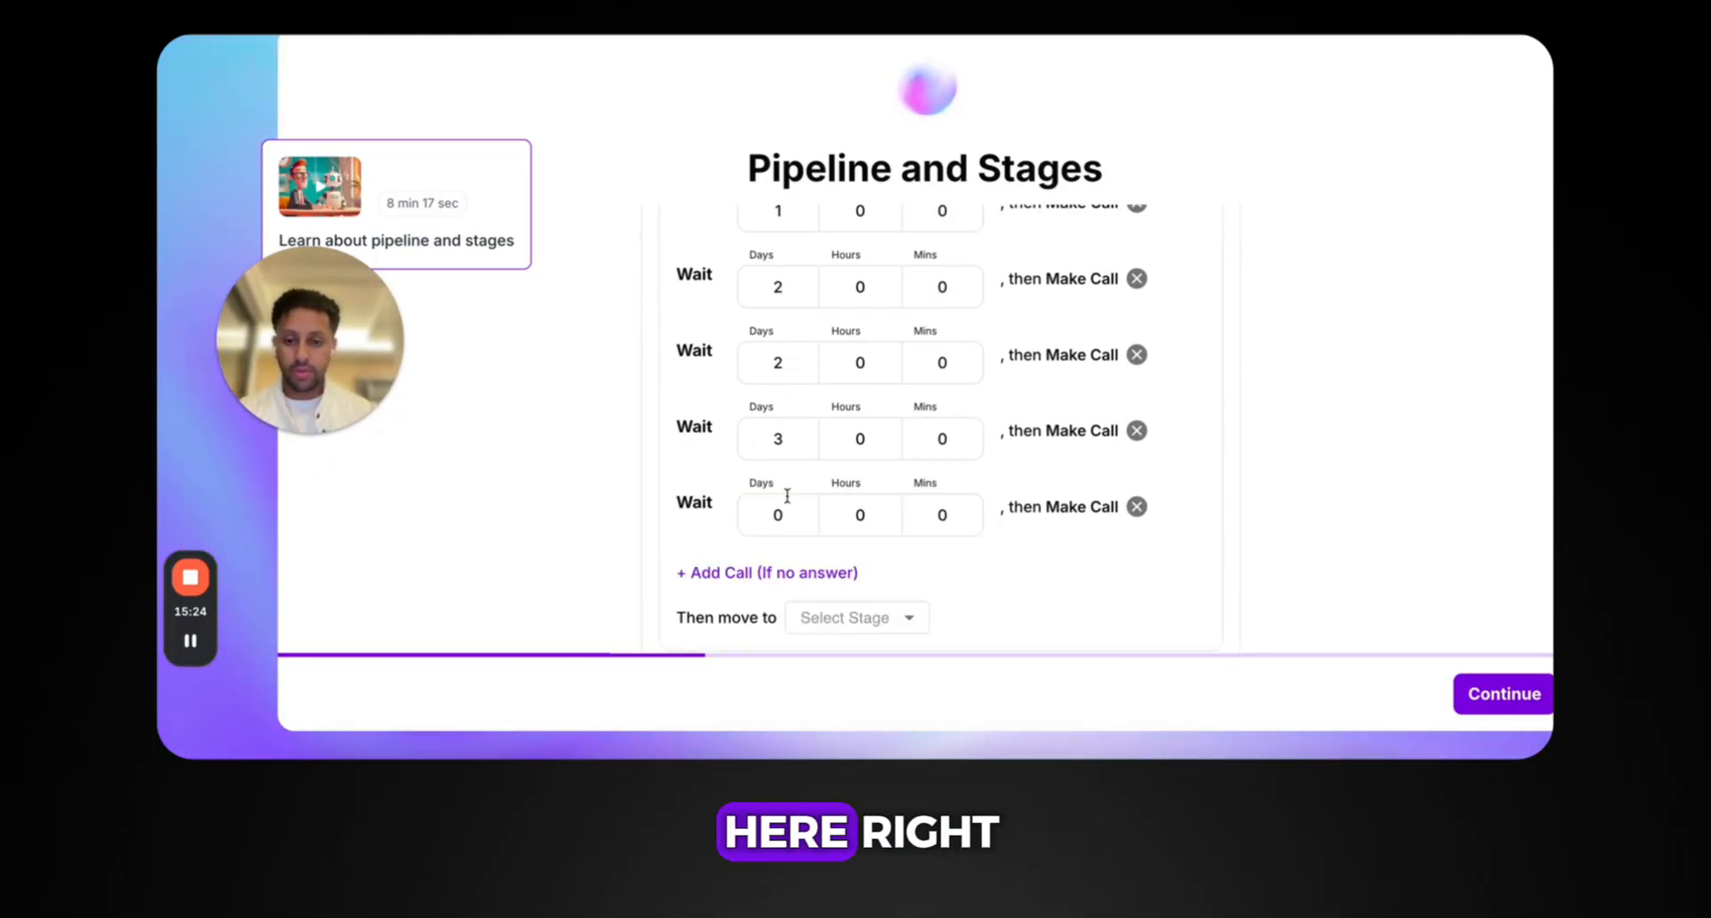
left_click(787, 512)
type("3")
Set the Follow Up stage to move unanswered leads to Unresponsive.
scroll(782, 508, "down", 2)
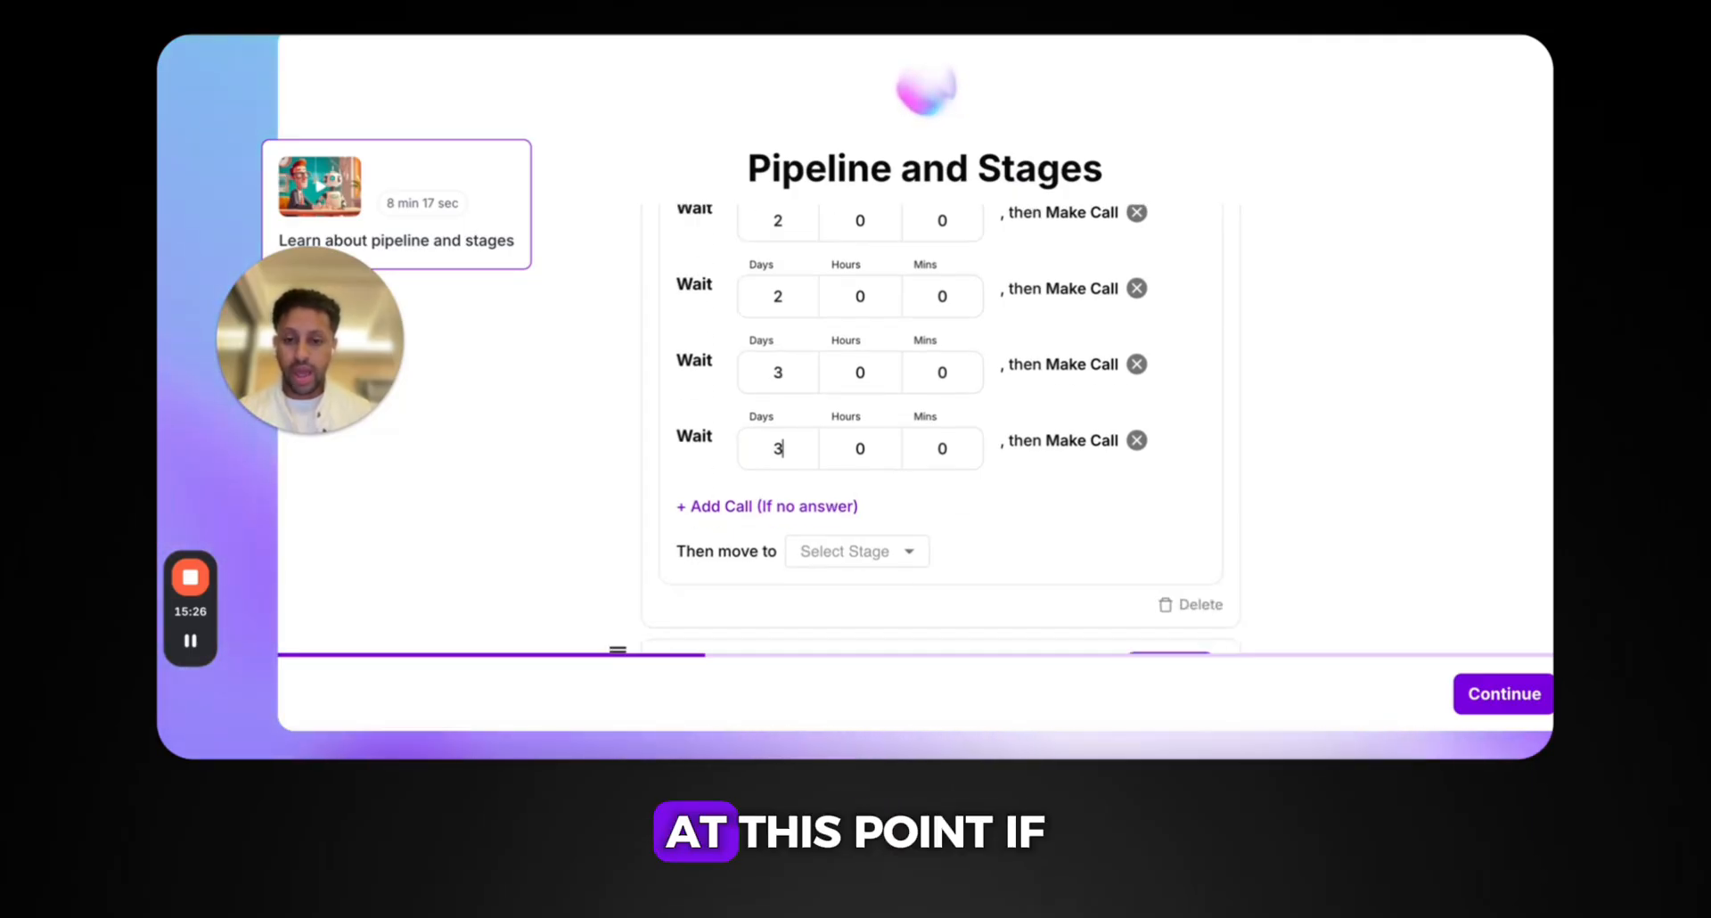
scroll(783, 507, "up", 5)
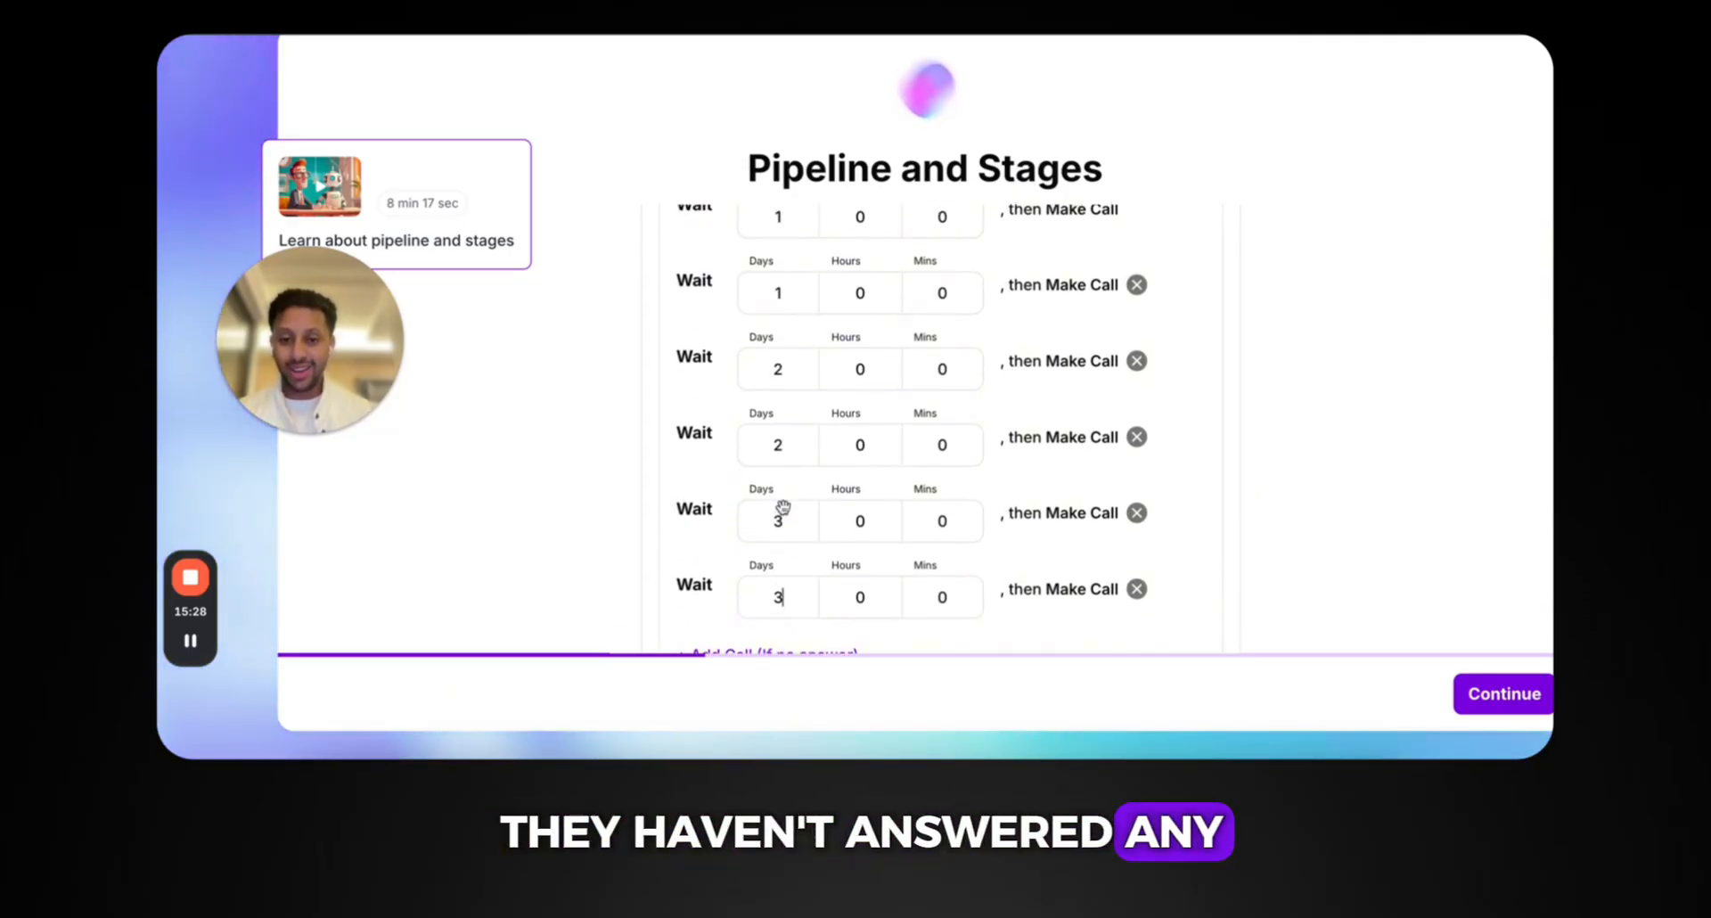
scroll(783, 506, "down", 5)
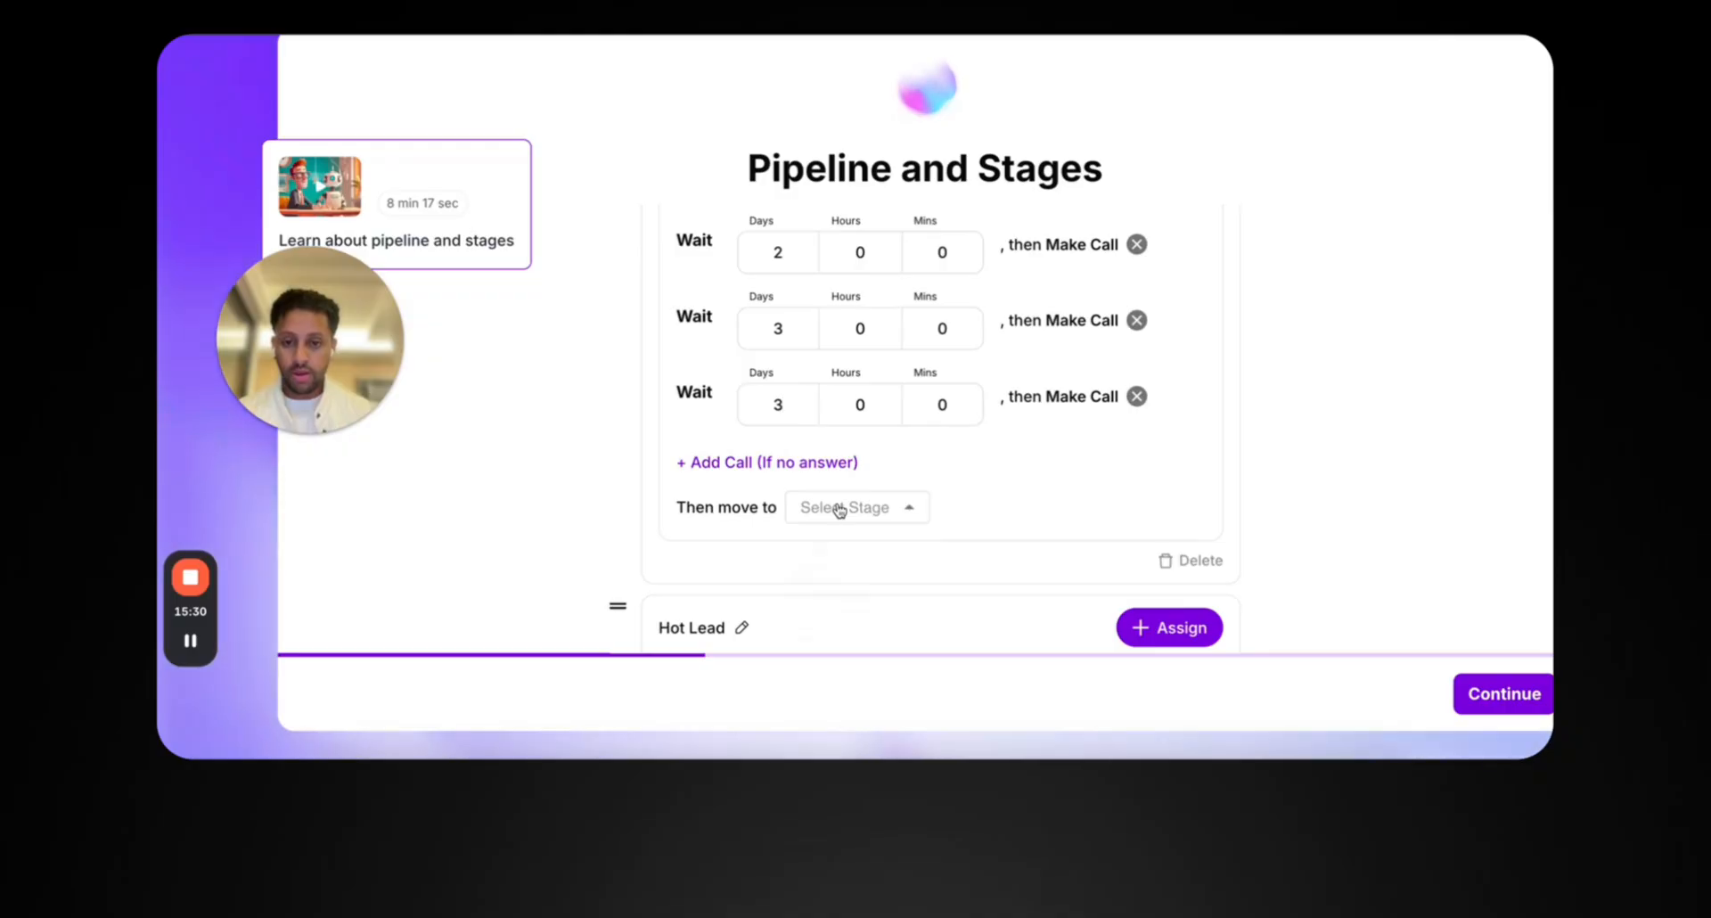
left_click(838, 510)
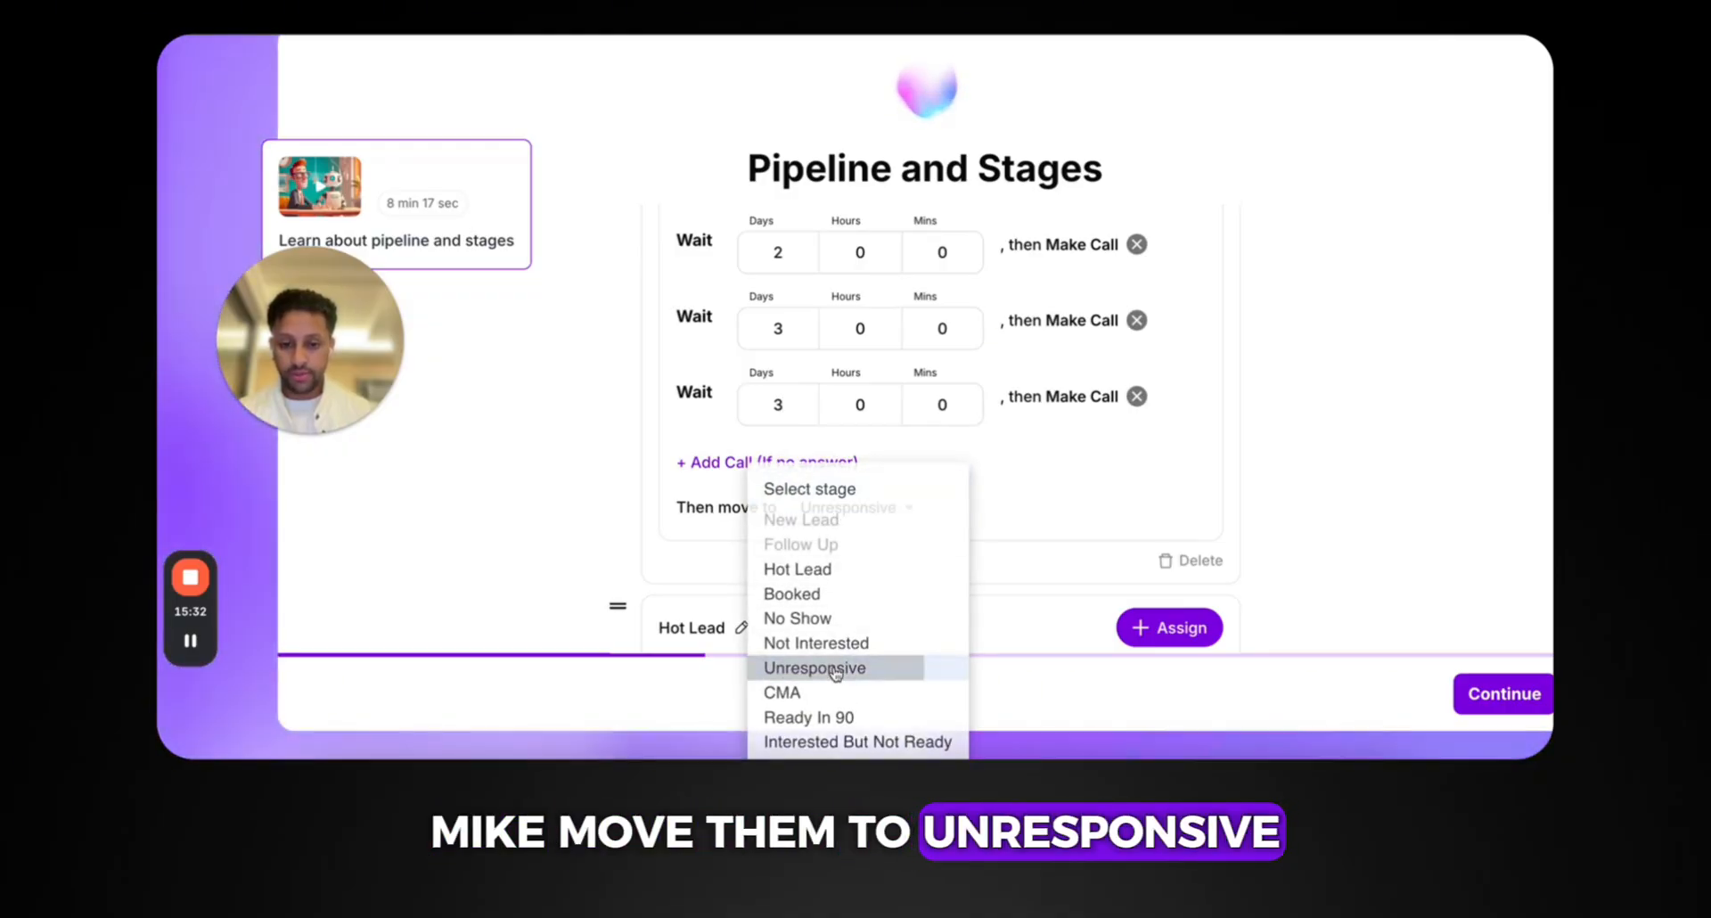
left_click(835, 670)
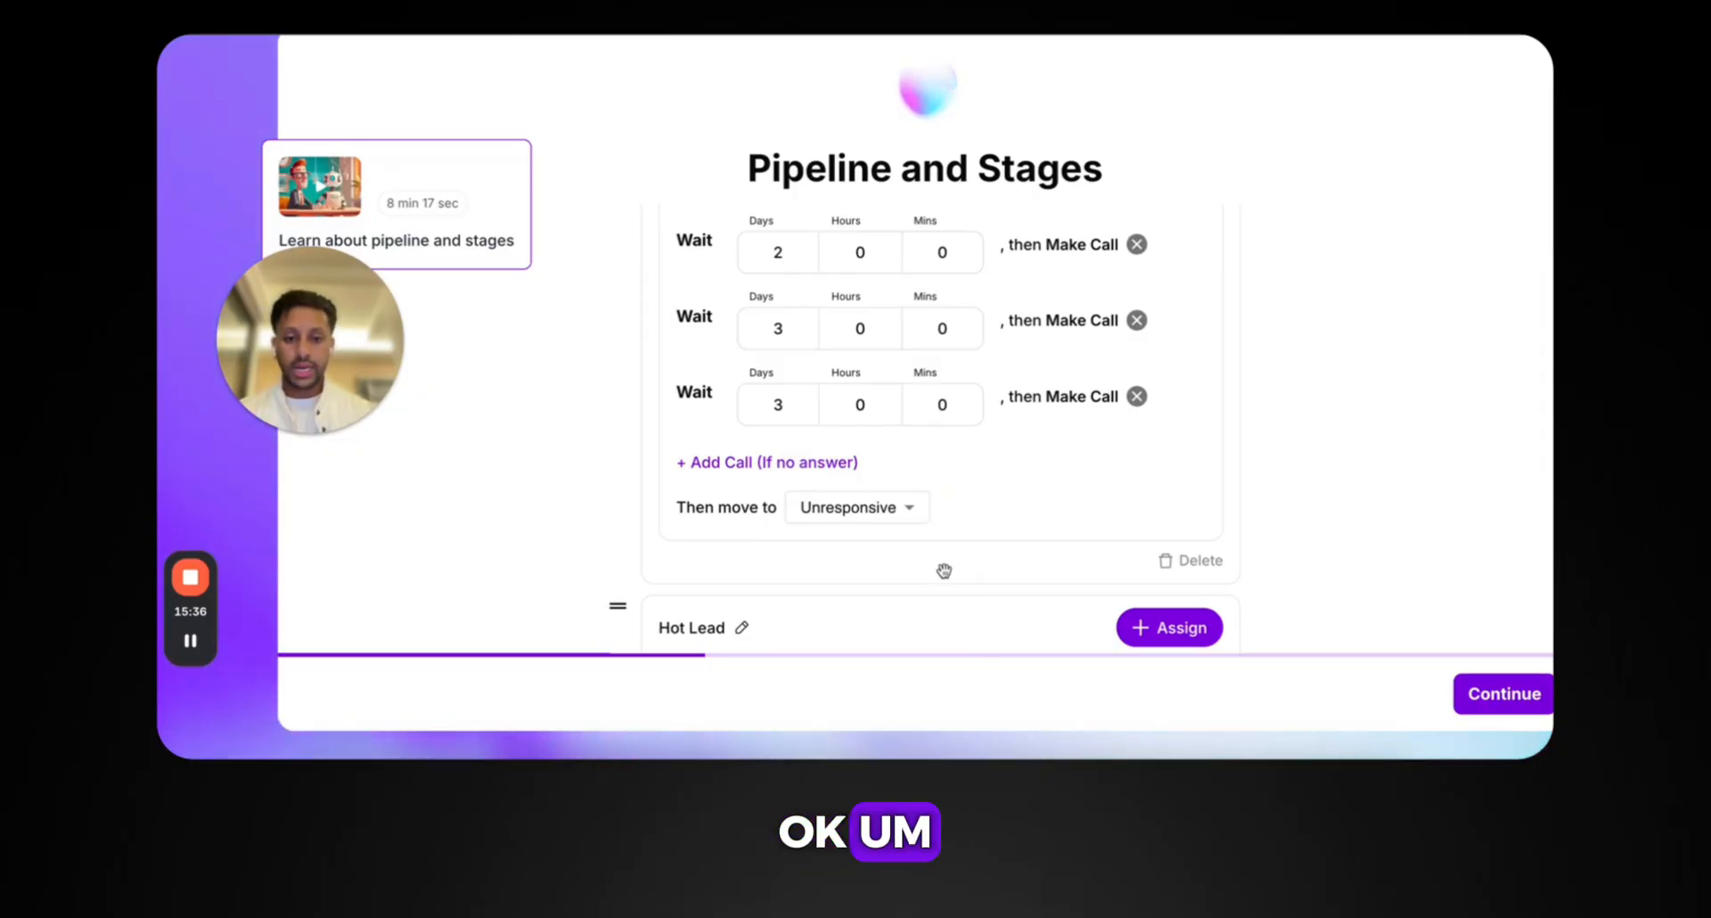
scroll(943, 567, "down", 3)
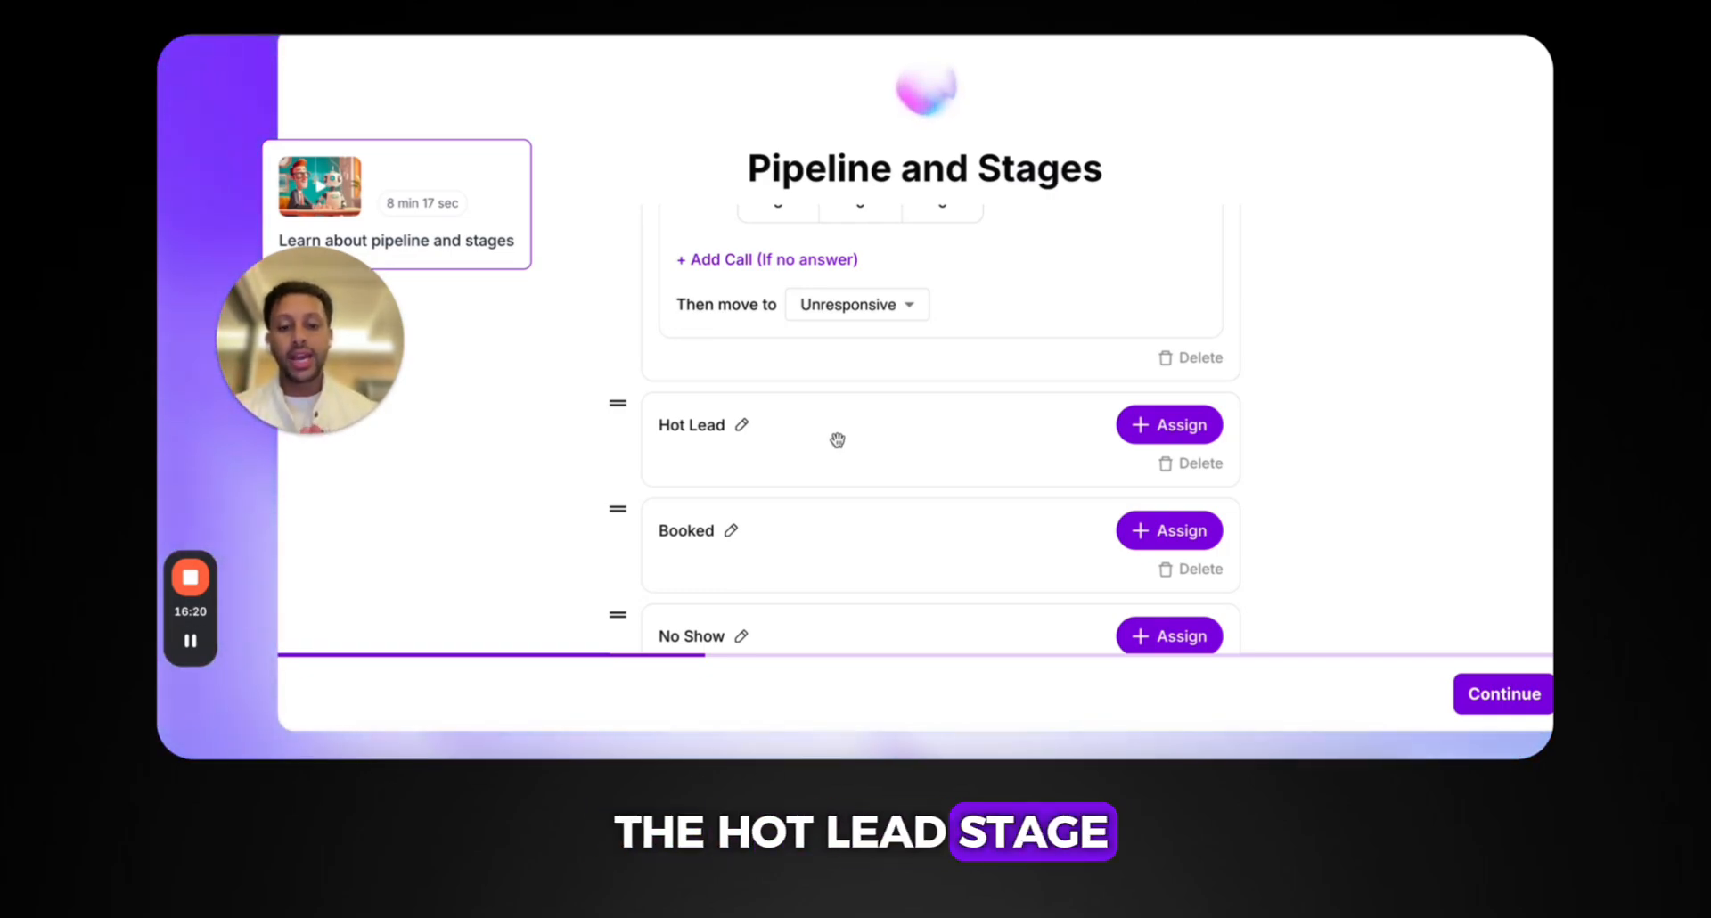
scroll(838, 440, "down", 1)
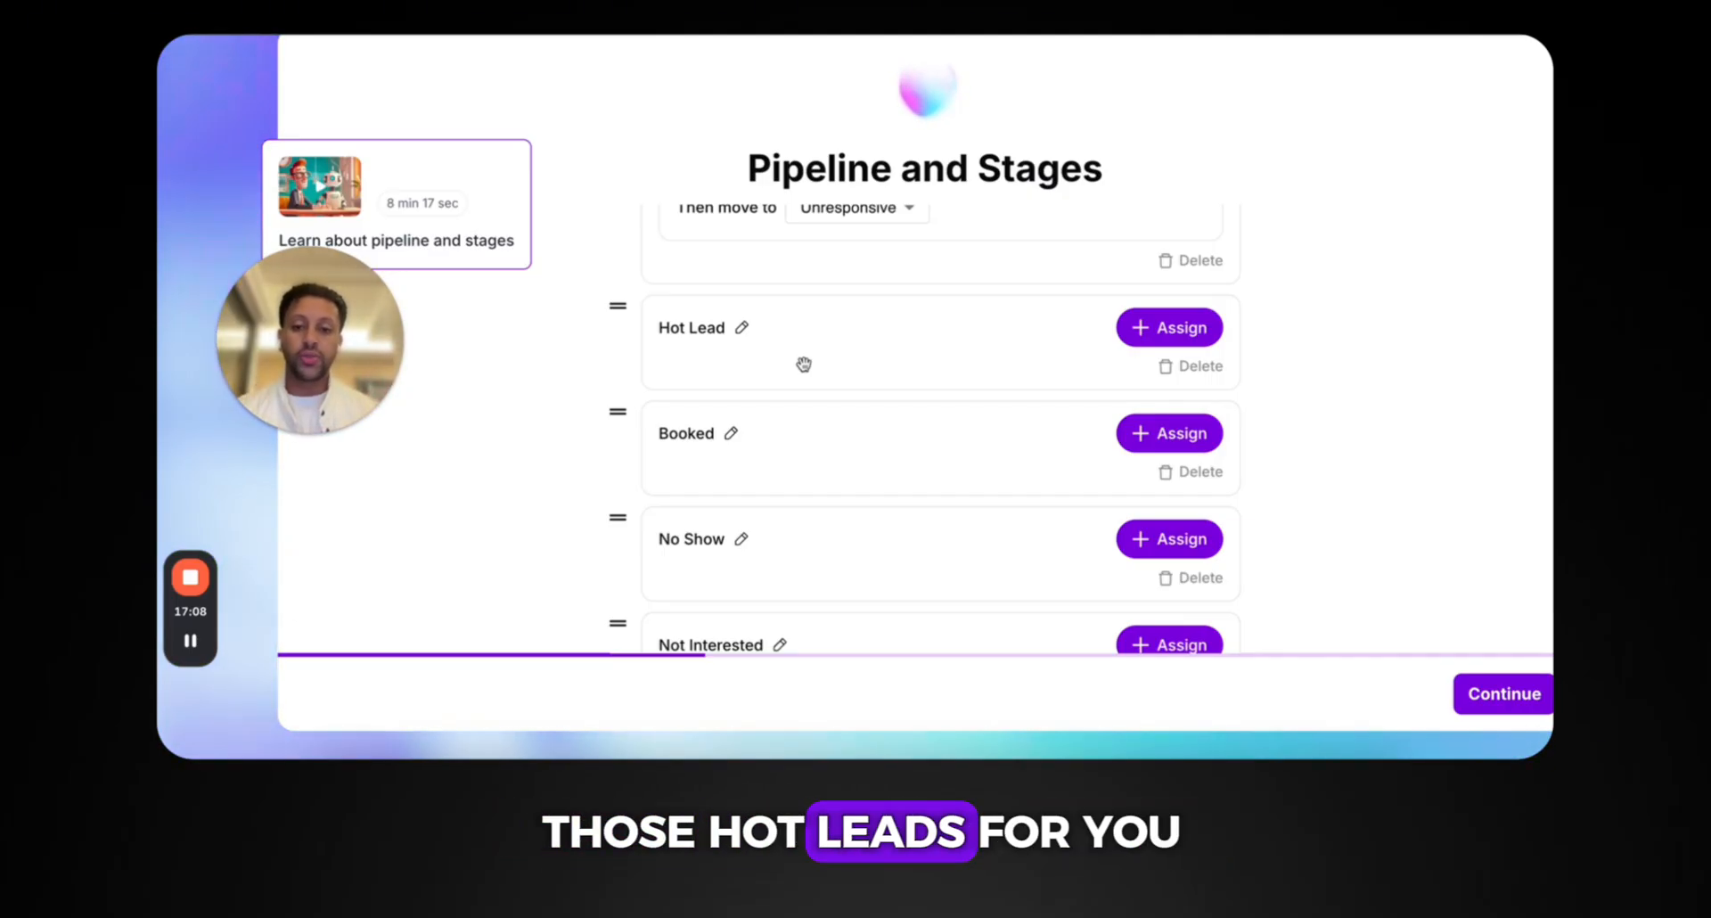
left_click(1182, 328)
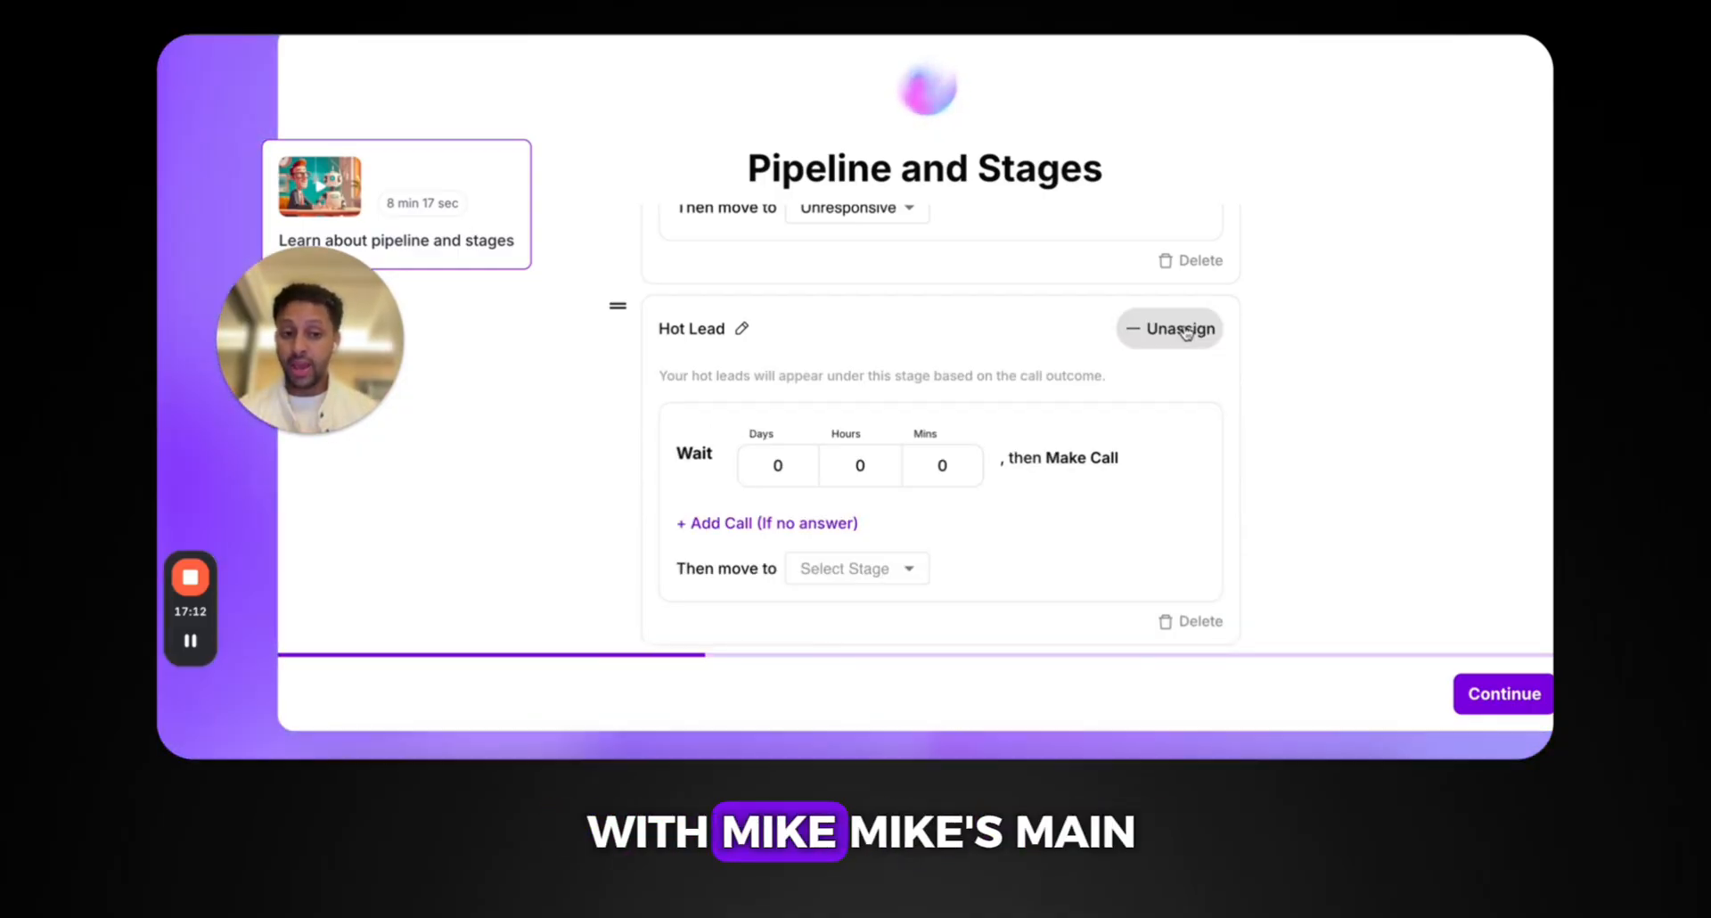
left_click(1182, 328)
Assign the agent to the Booked stage with a call 30 minutes before the meeting.
scroll(1098, 371, "up", 1)
scroll(1097, 370, "up", 8)
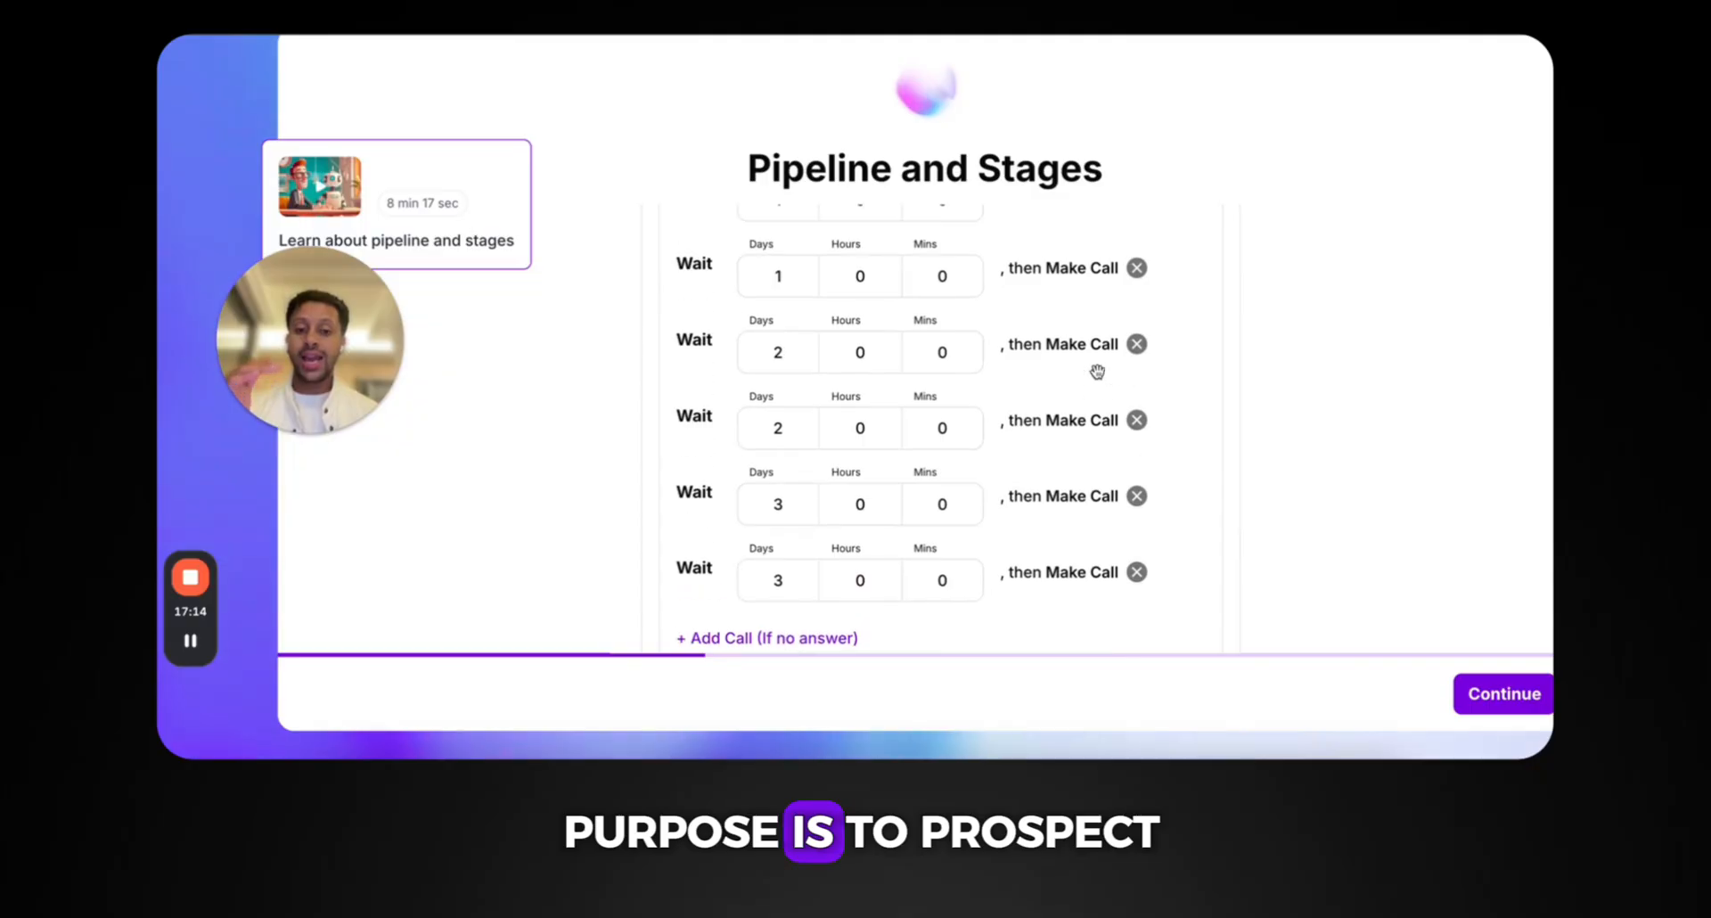
scroll(1098, 371, "up", 3)
scroll(1098, 371, "down", 4)
scroll(1097, 371, "down", 10)
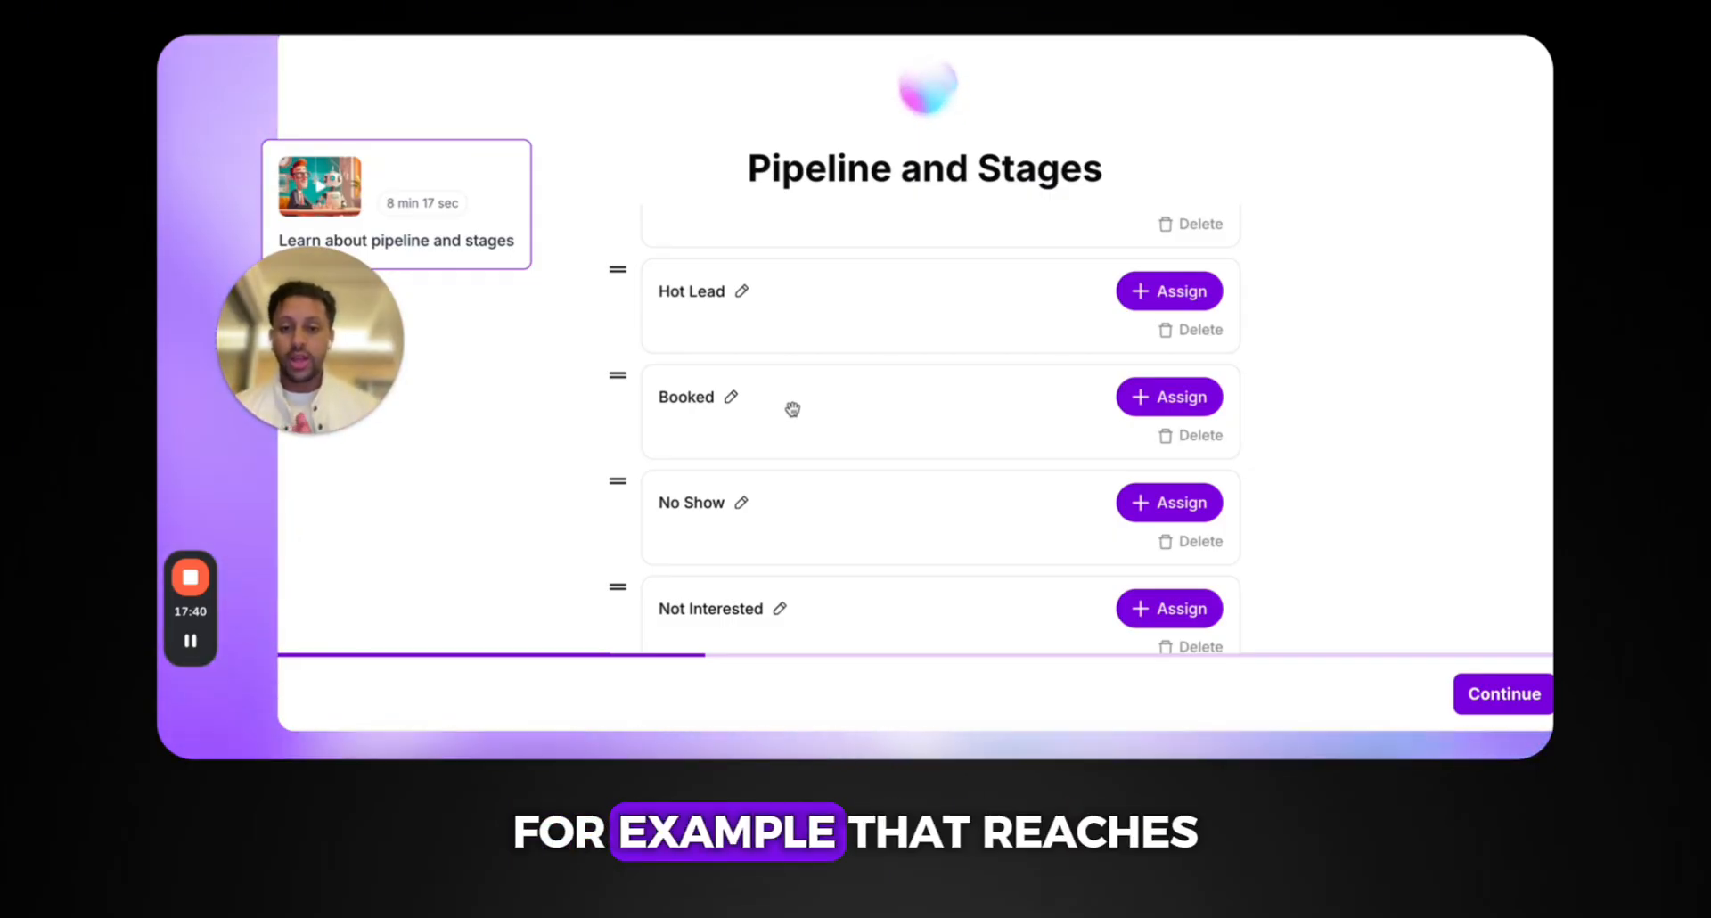
left_click(1153, 403)
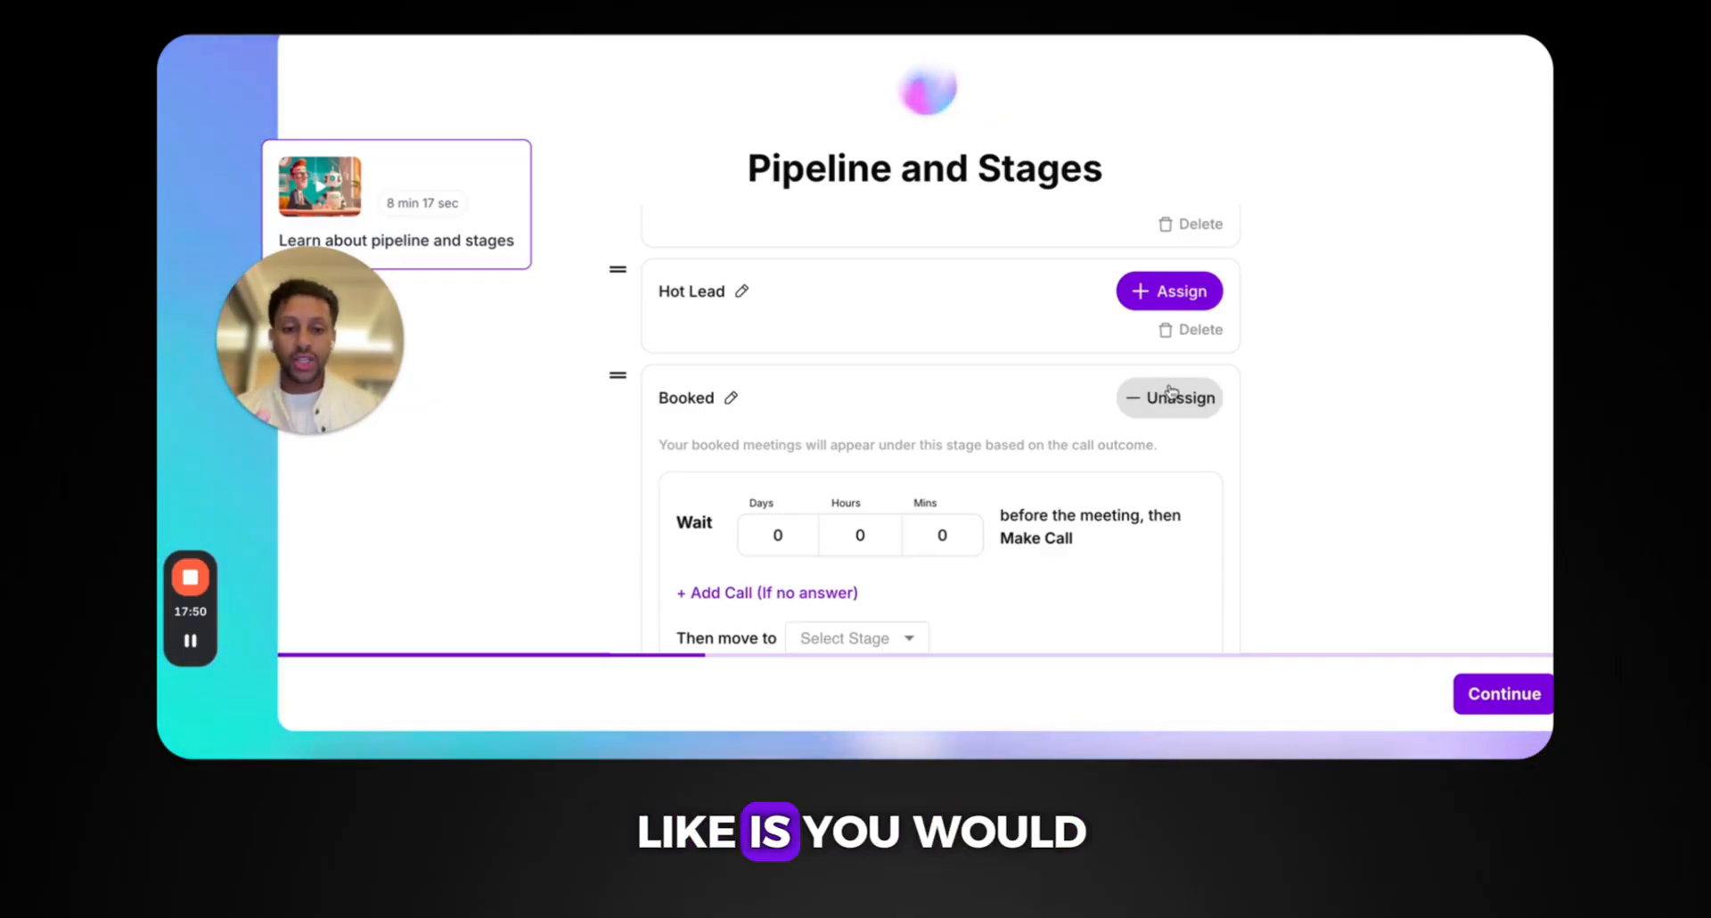
scroll(856, 577, "down", 1)
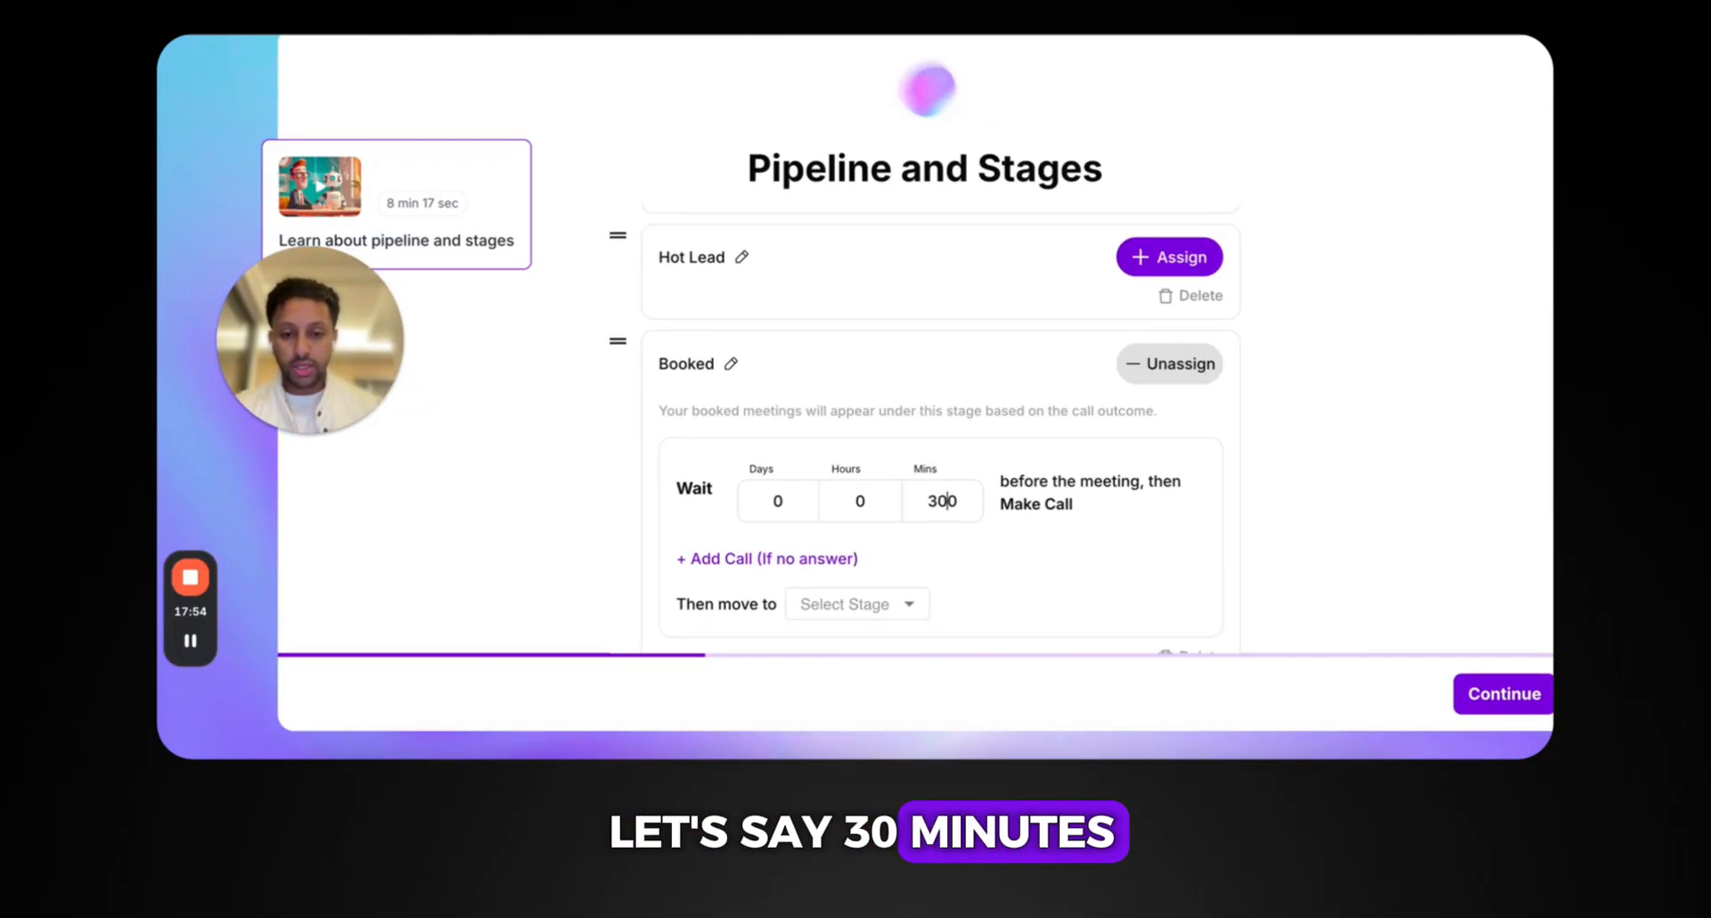
key("BackSpace")
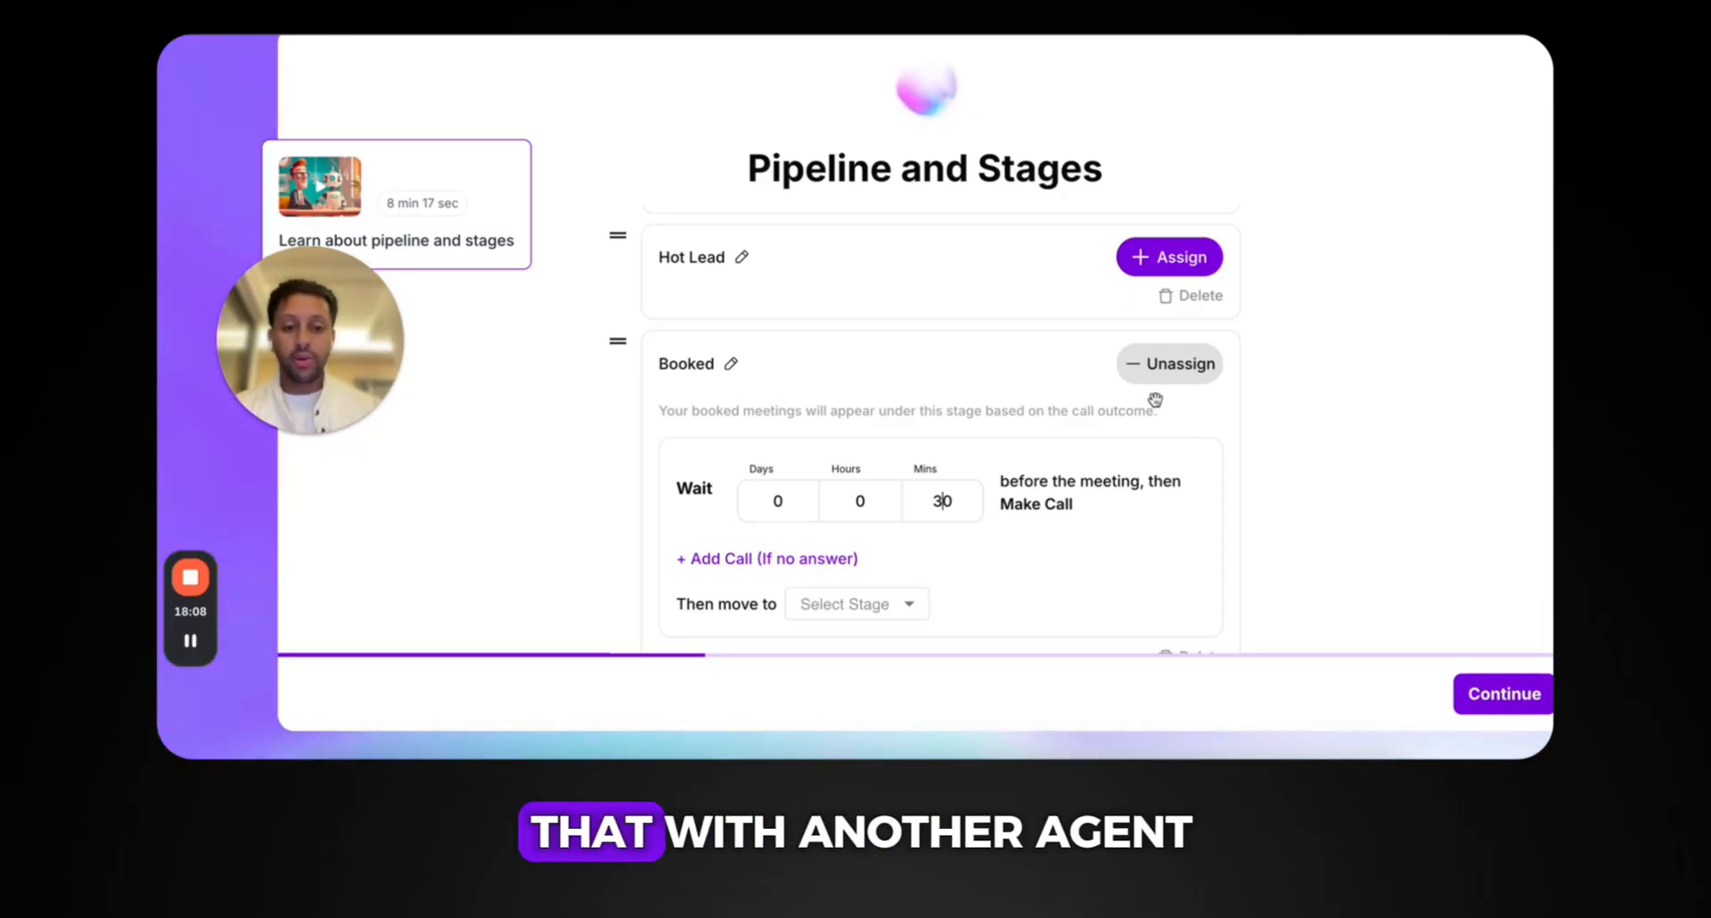
Unassign the agent from the Booked stage.
left_click(1159, 365)
scroll(953, 468, "down", 1)
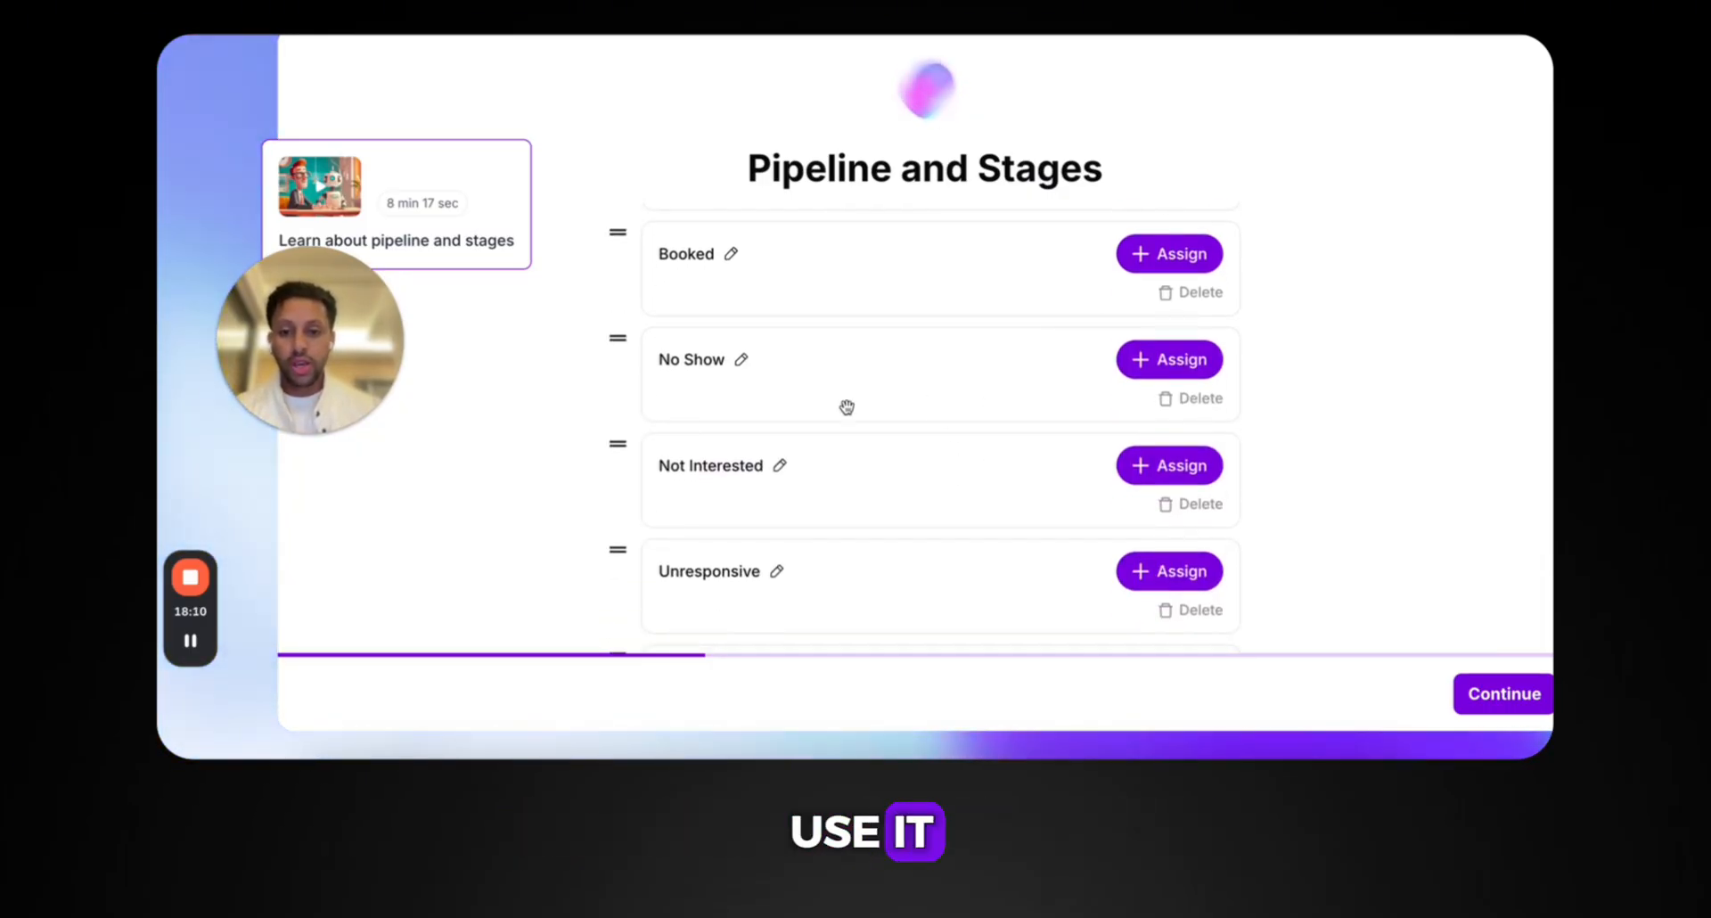
scroll(820, 385, "up", 1)
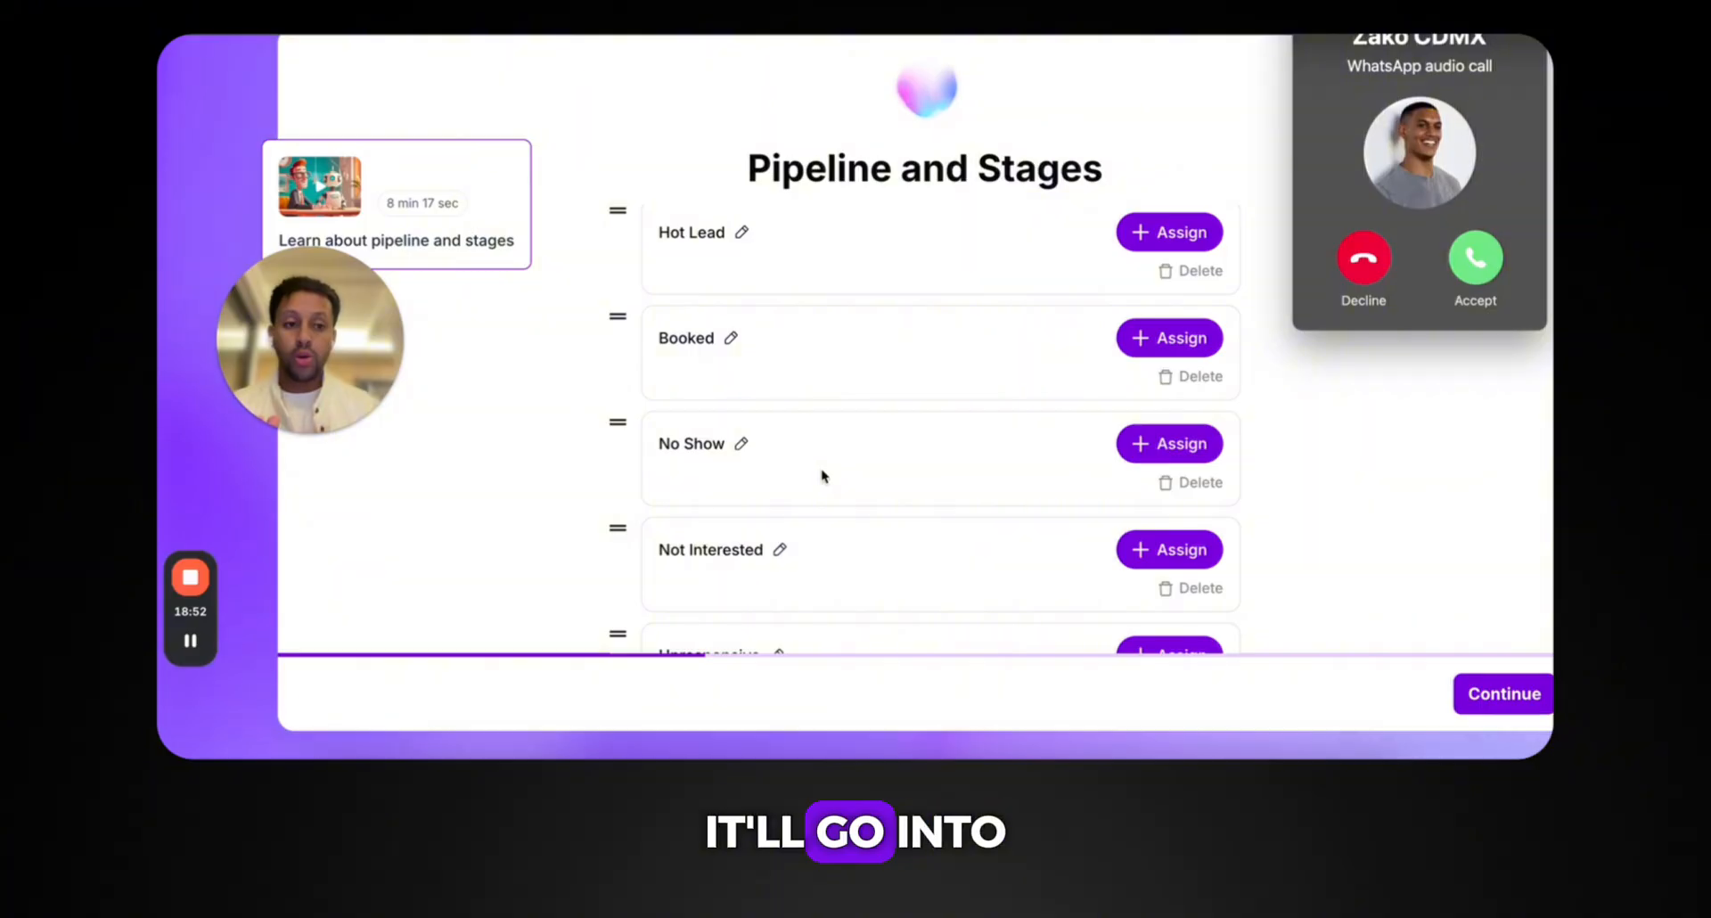
Scroll through the pipeline stages to review the Hot Lead, Booked, No Show and Not Interested stages.
left_click(1358, 276)
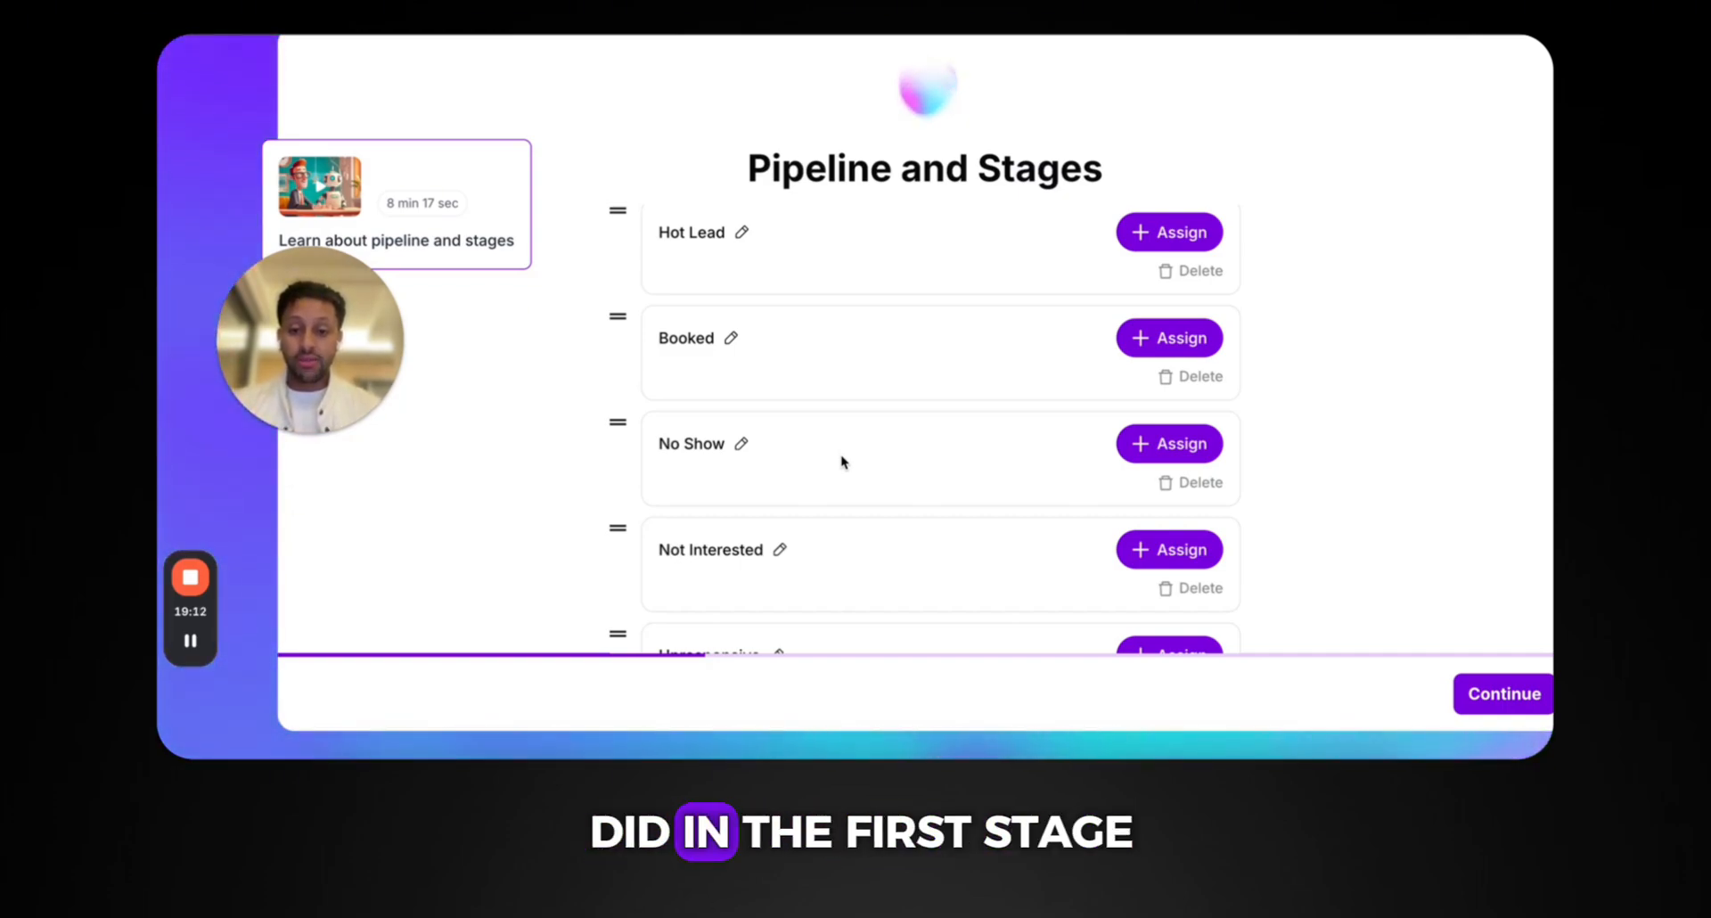
scroll(843, 460, "up", 5)
scroll(843, 460, "down", 2)
scroll(843, 461, "down", 3)
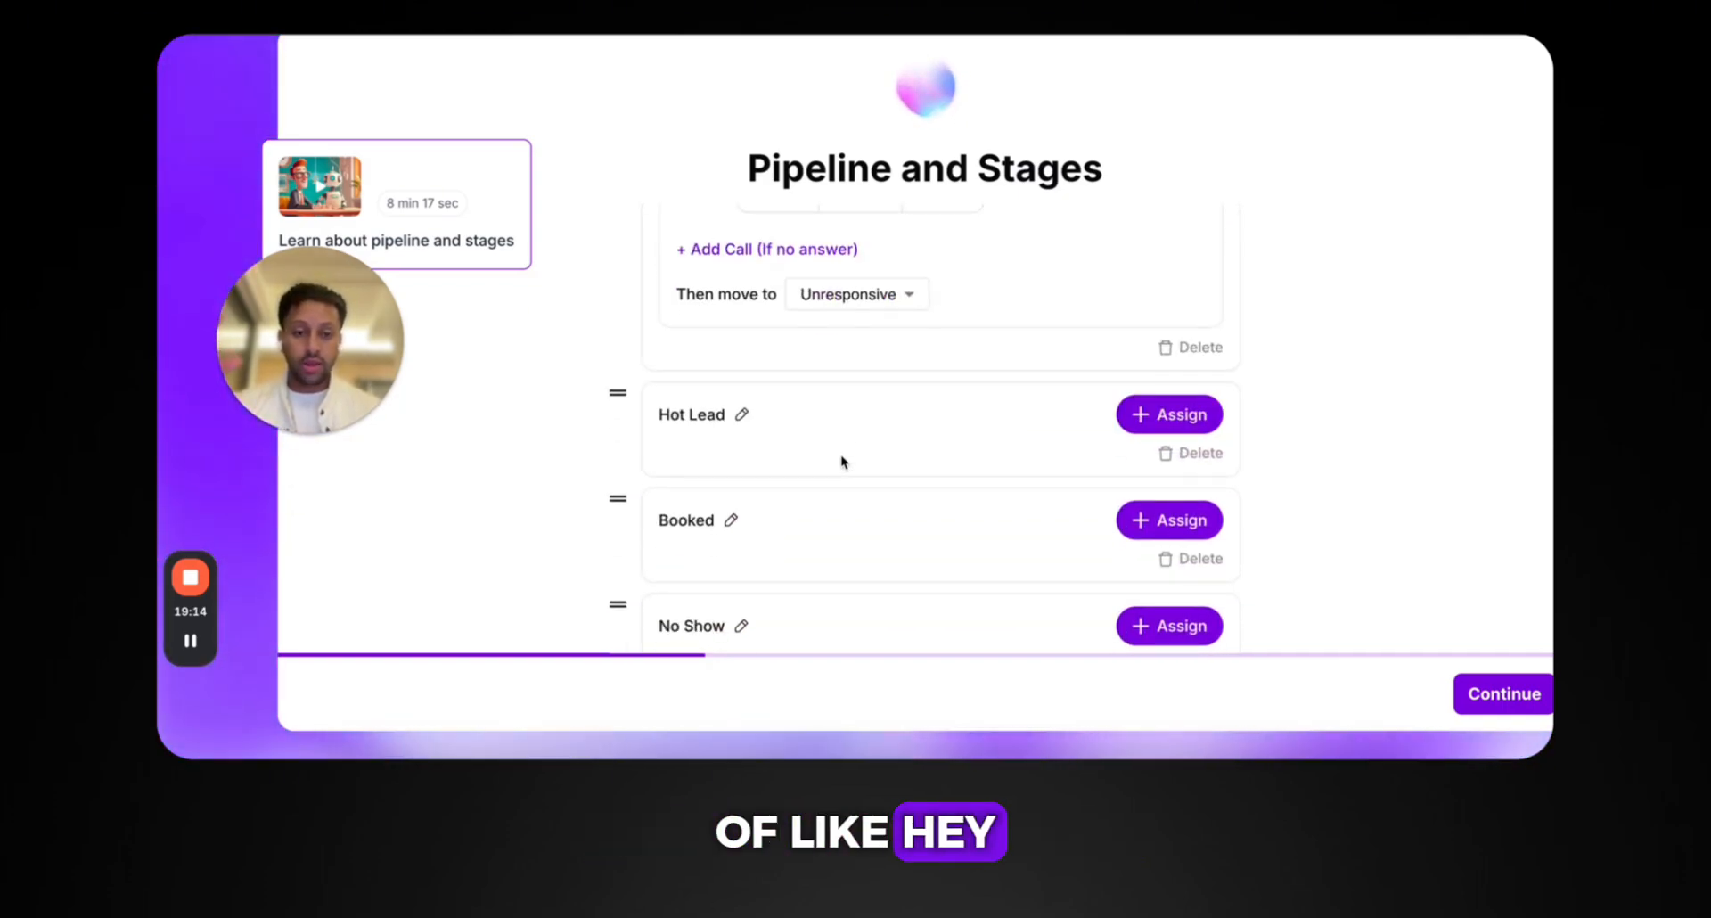
scroll(843, 461, "down", 1)
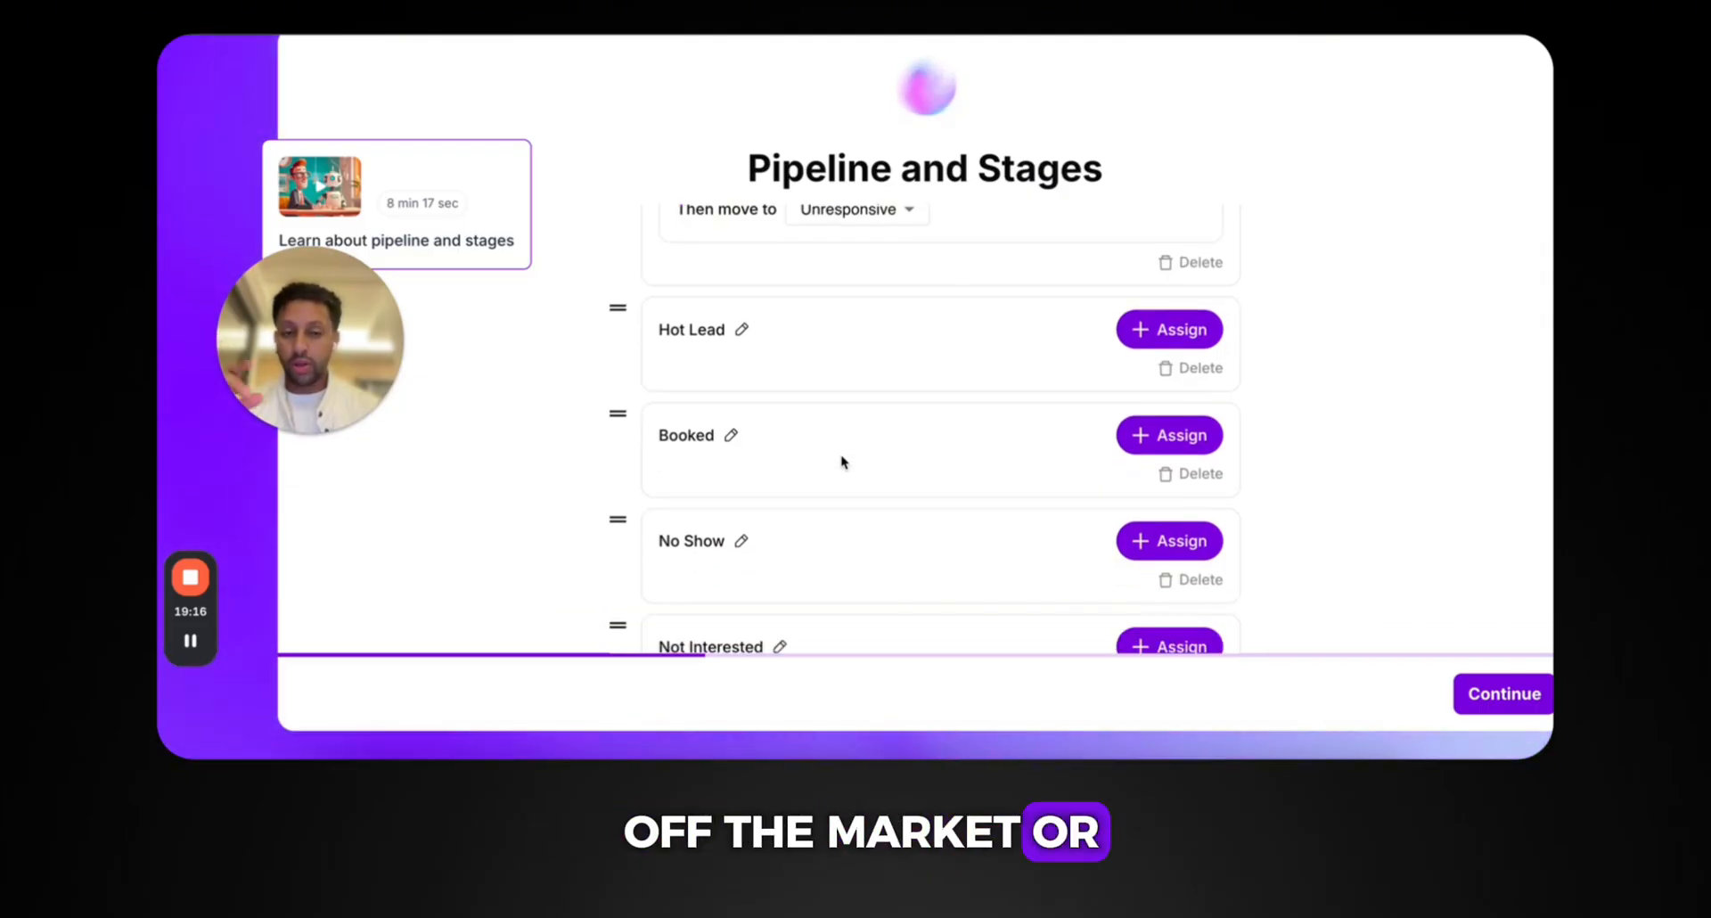
scroll(843, 461, "up", 3)
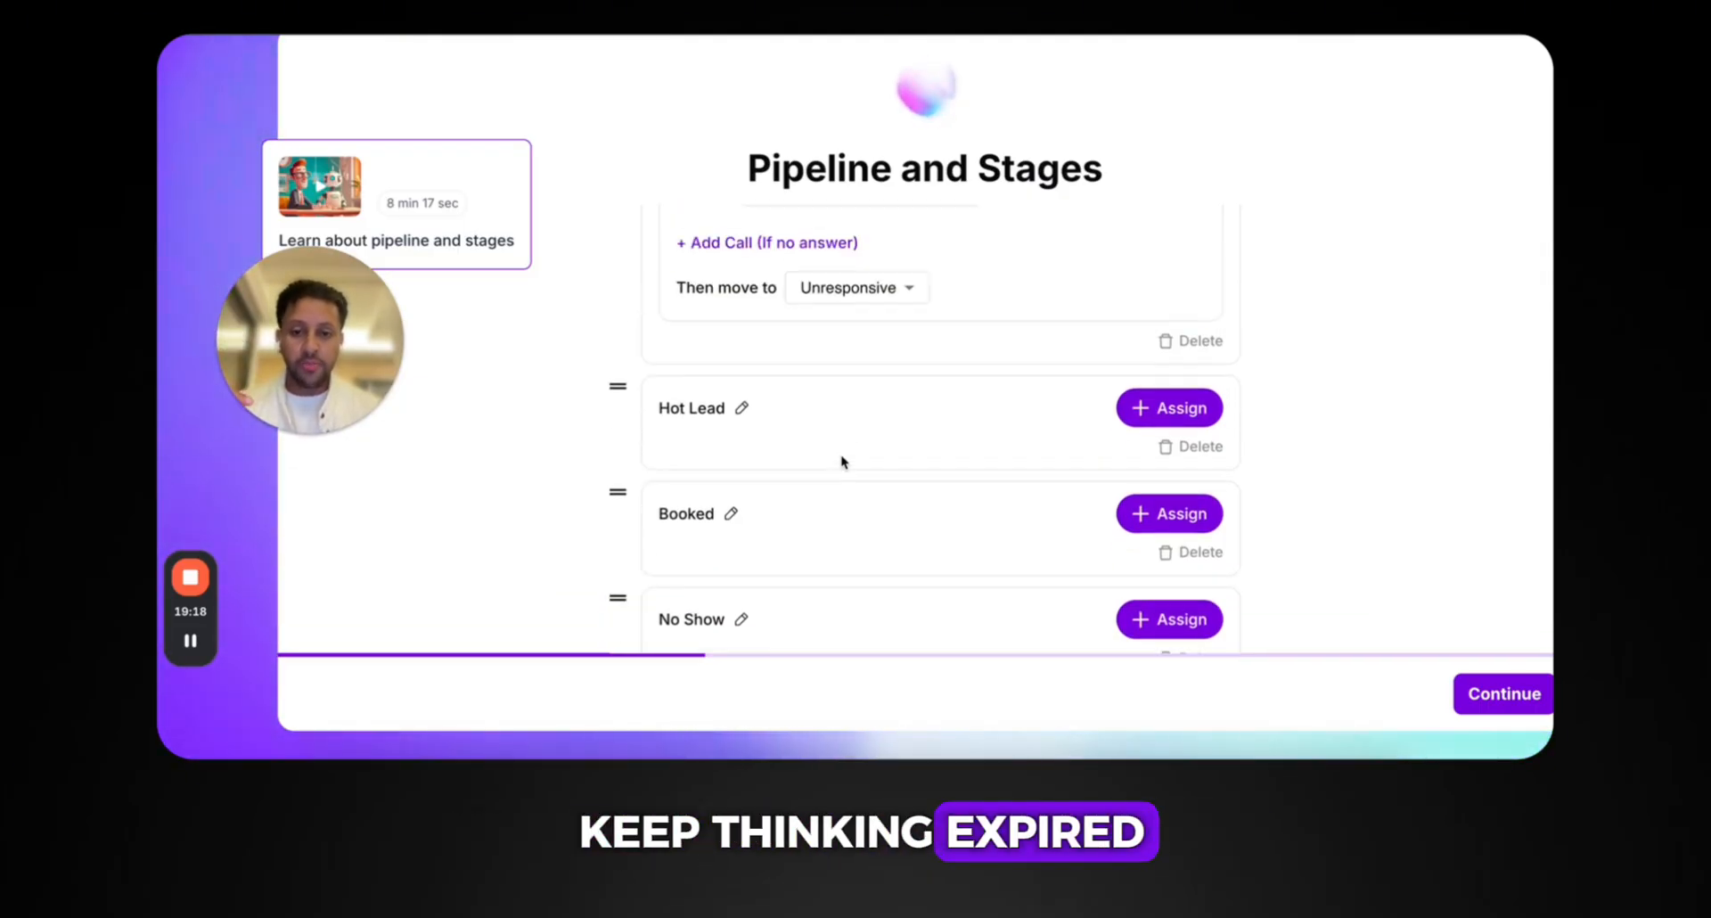
scroll(843, 460, "down", 3)
scroll(843, 461, "down", 2)
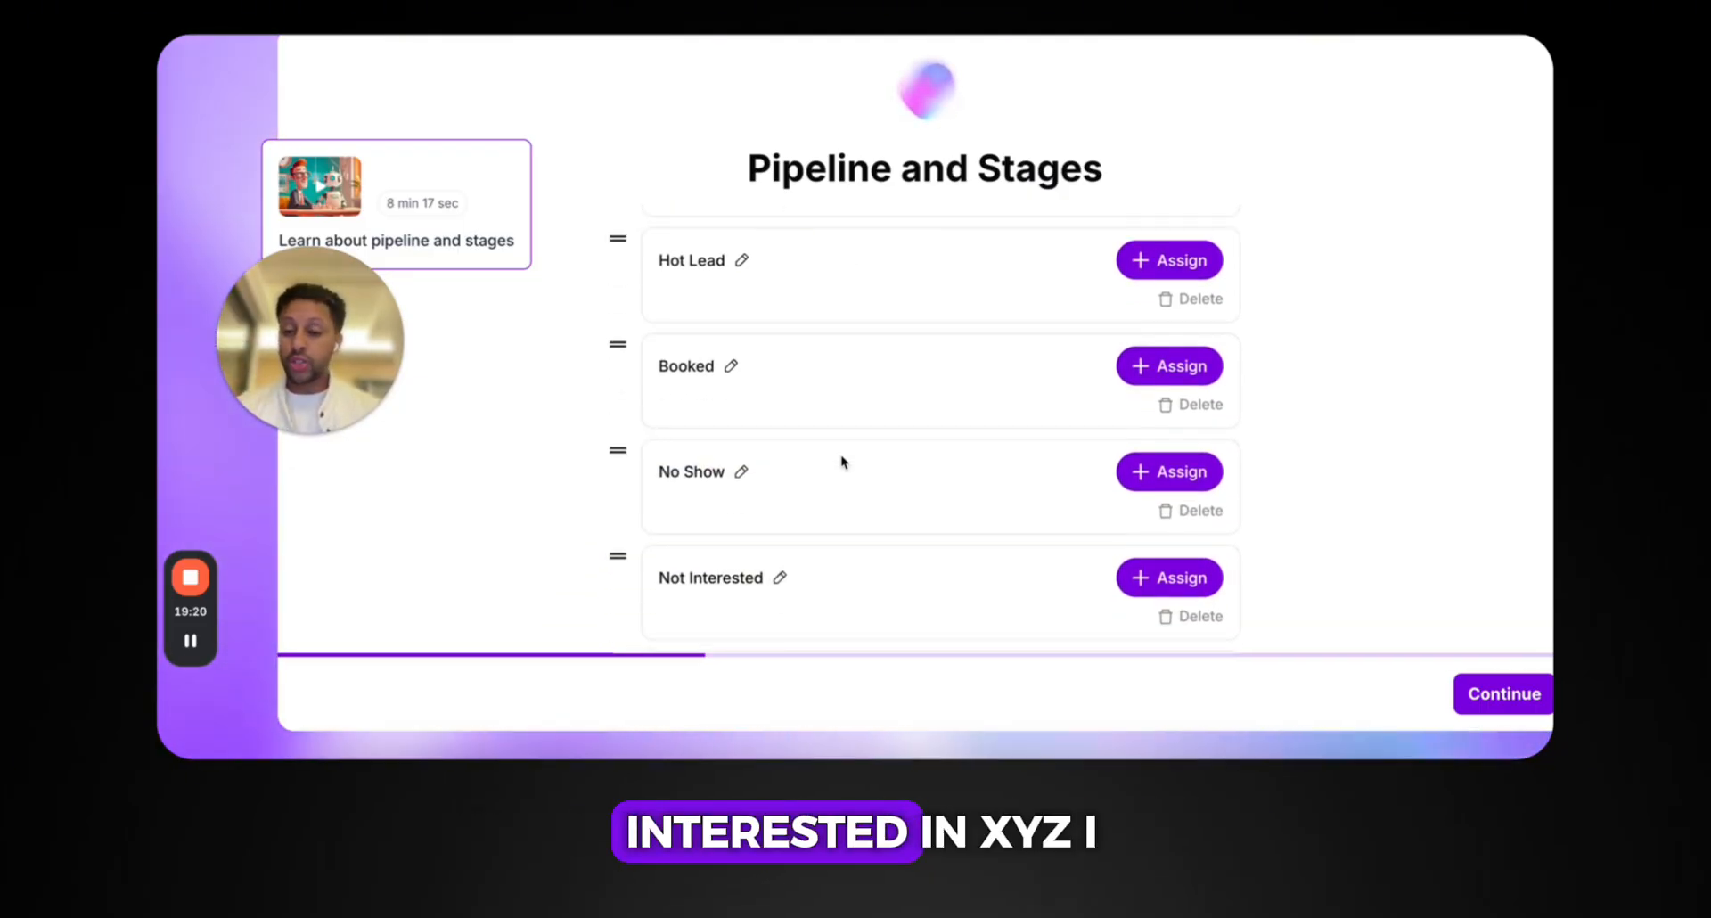